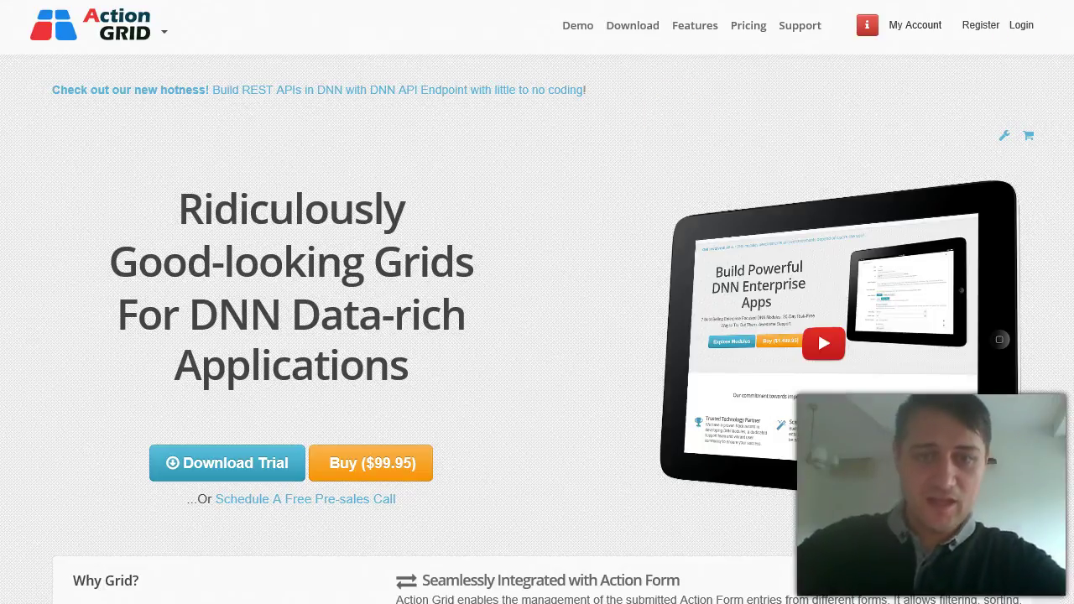
- Switch to the DNN site's Grid page and add the avt.ActionGrid module to its ContentPane
click(850, 2)
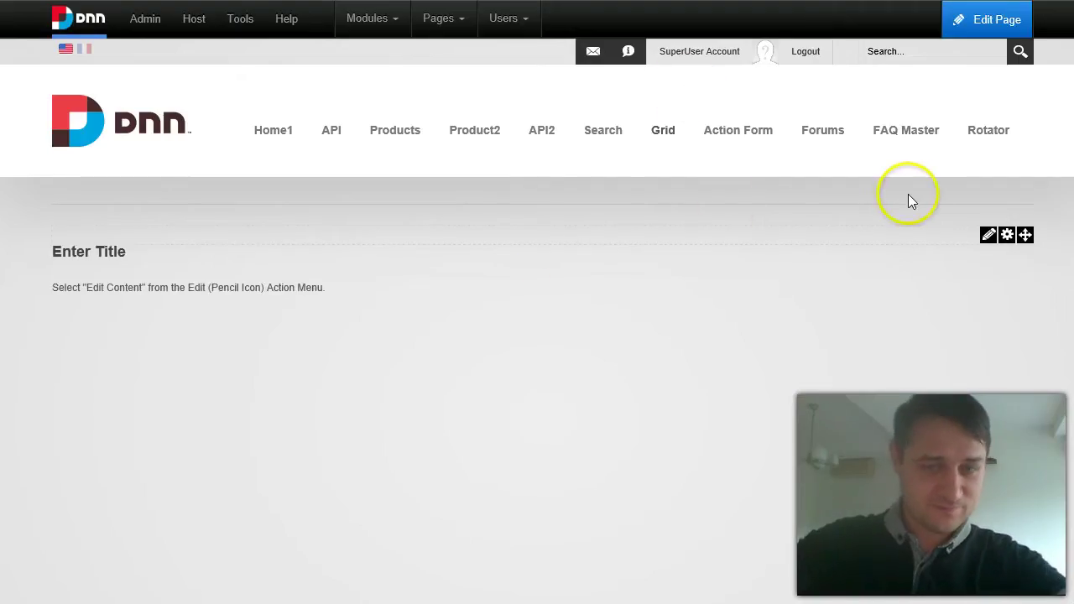
mouse_move(381, 30)
click(396, 64)
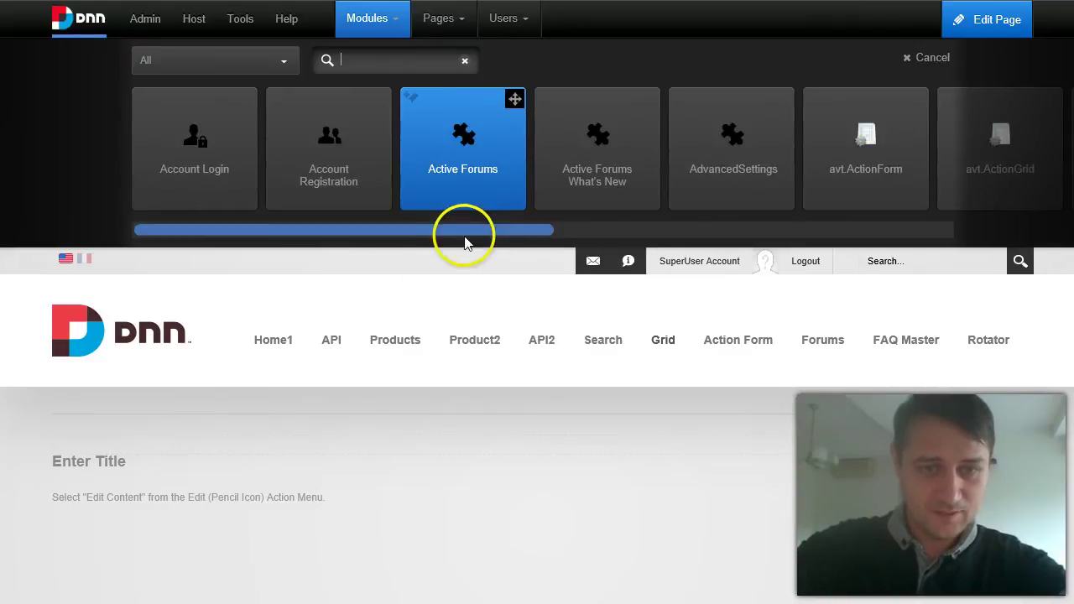
drag(495, 235, 573, 218)
mouse_move(809, 98)
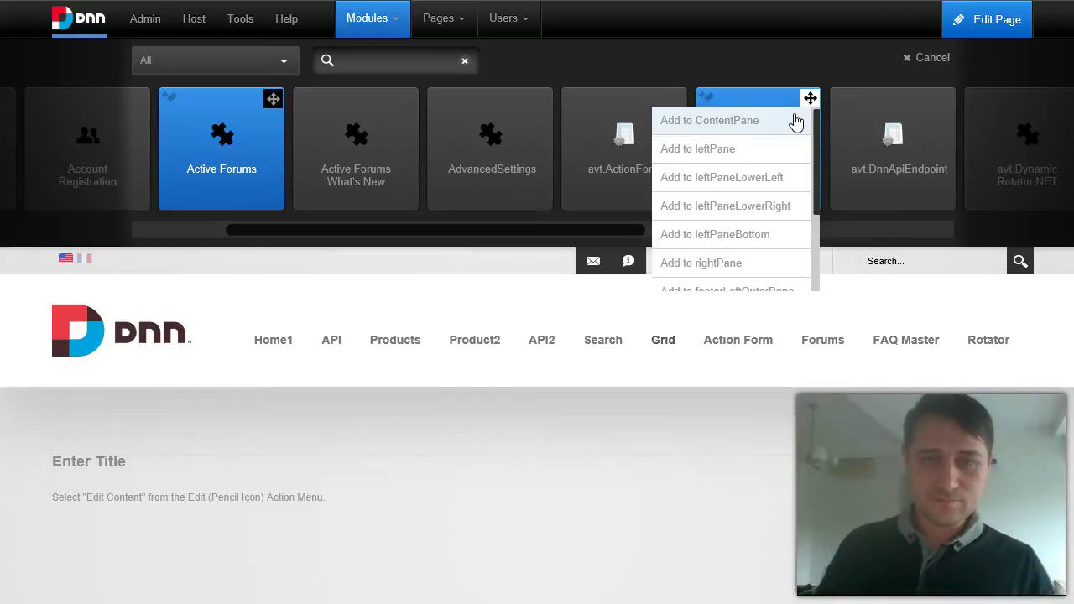
click(796, 123)
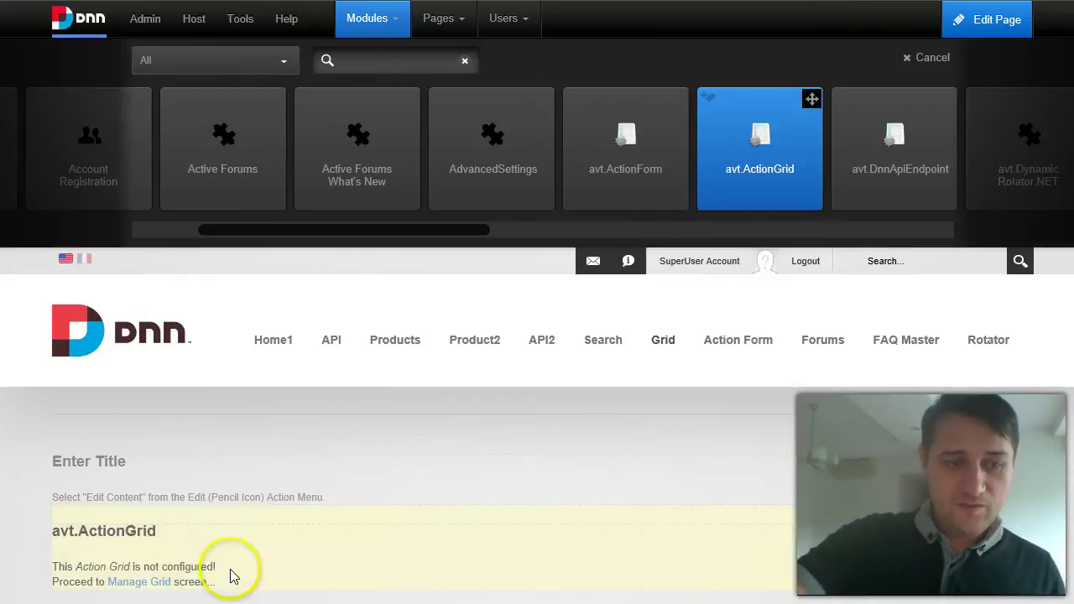
- Open the new grid's management screen and set its data source to Database Table
click(157, 581)
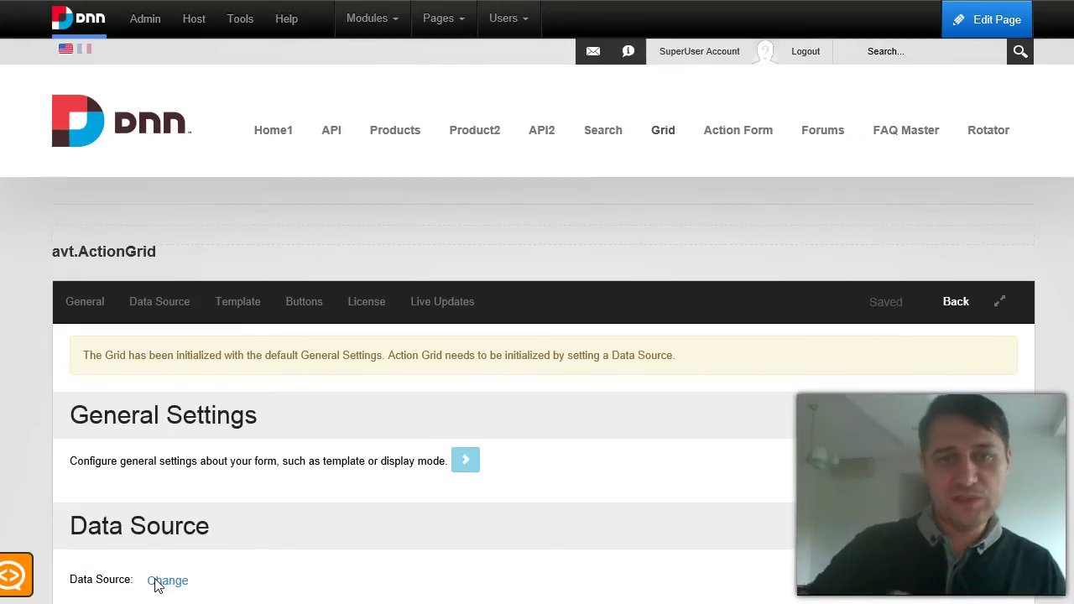
scroll(179, 583, down, 3)
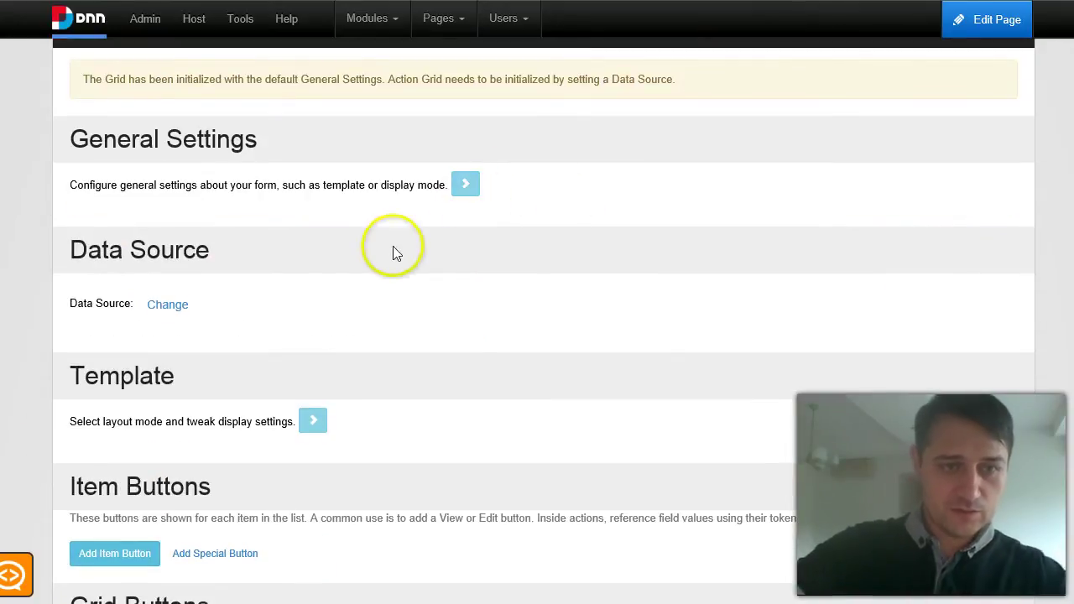
click(168, 307)
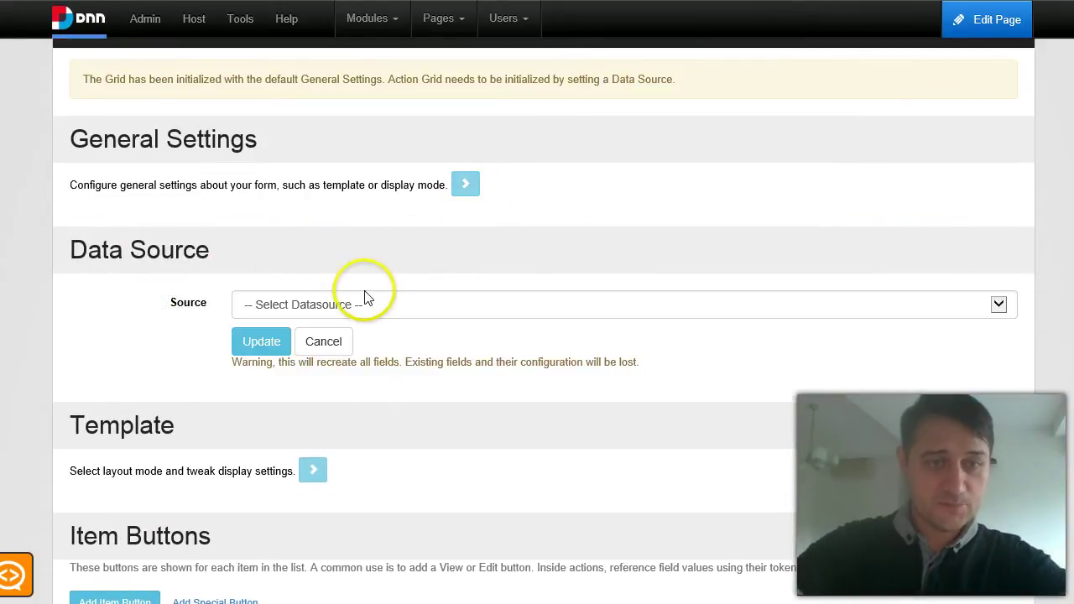
click(374, 304)
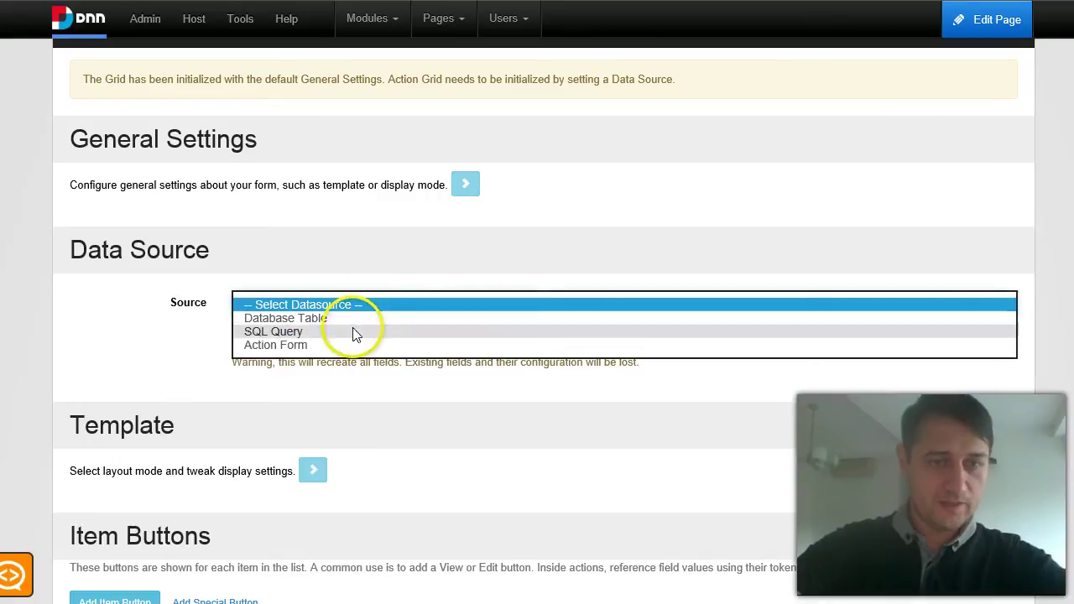
click(356, 321)
click(339, 340)
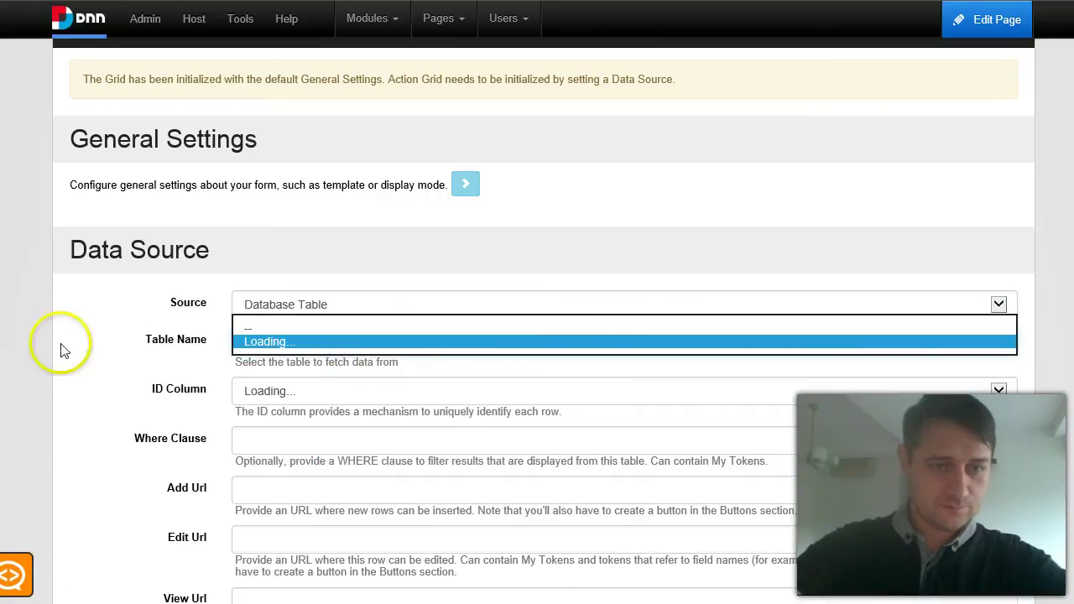
- Set the data source's table name to Tabs and its ID column to TabID
scroll(142, 342, down, 1)
click(343, 245)
scroll(395, 302, down, 3)
scroll(420, 314, down, 20)
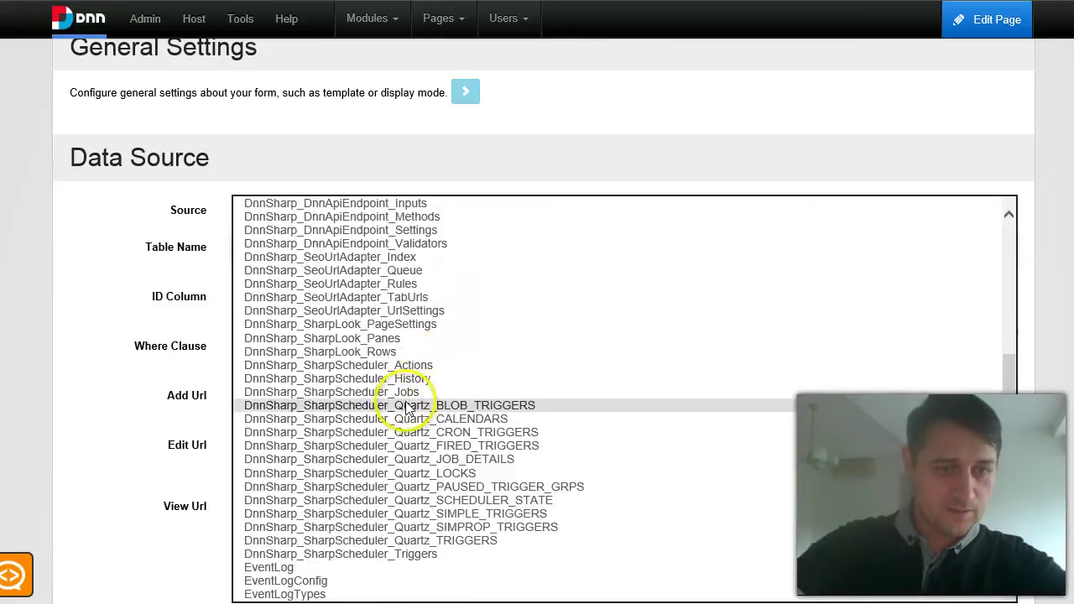
scroll(397, 420, down, 20)
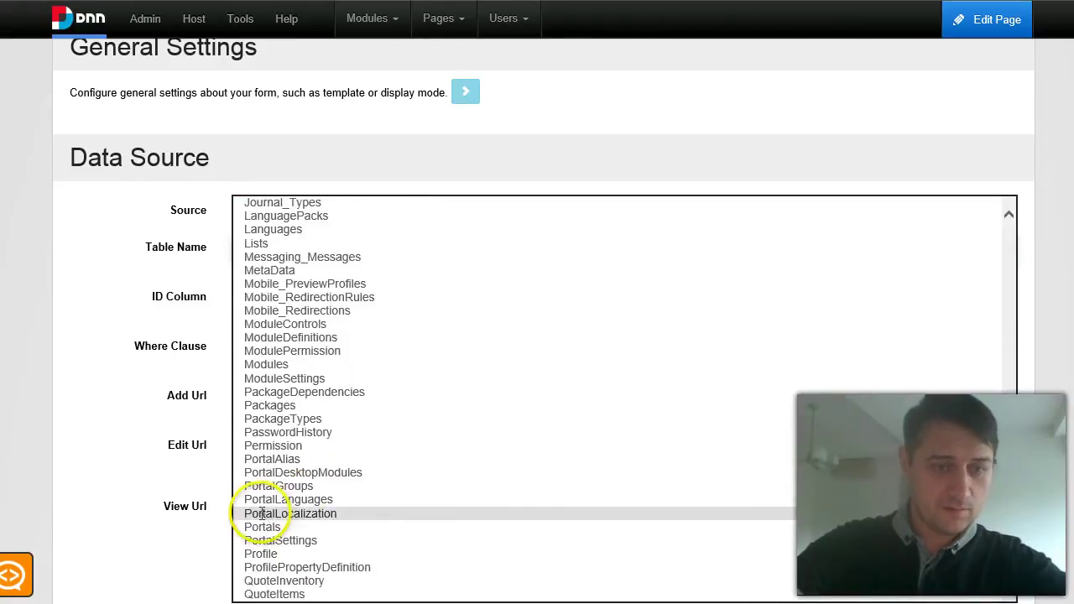
scroll(336, 504, down, 5)
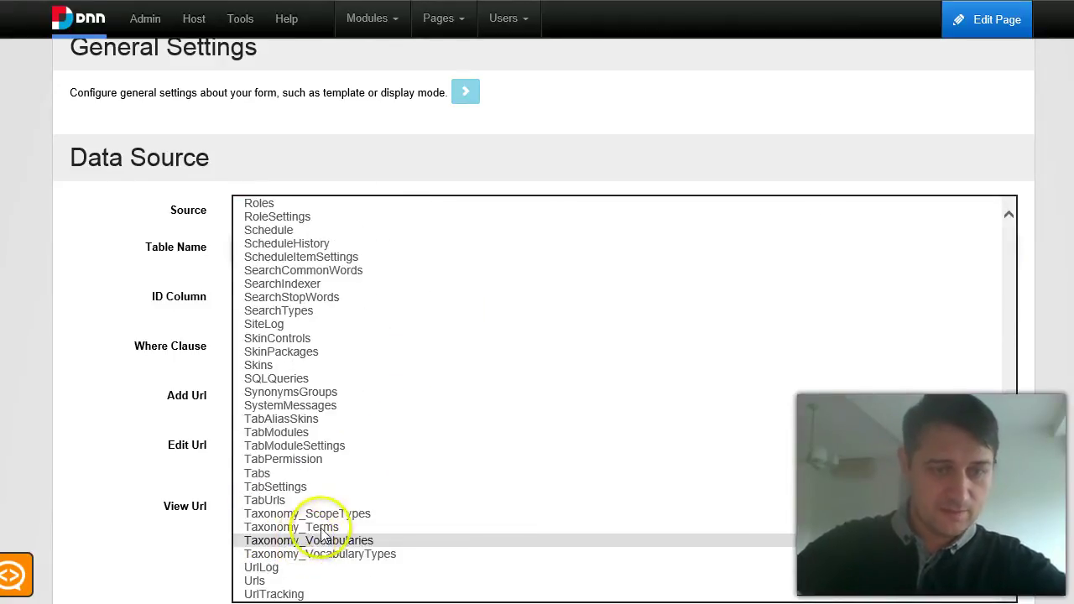
click(388, 476)
click(277, 300)
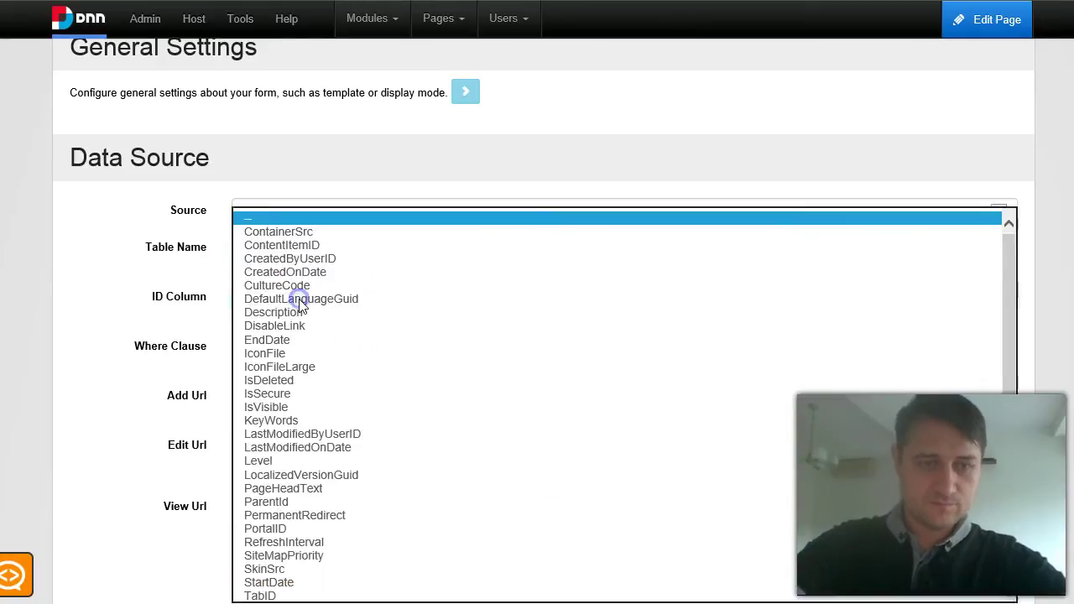
scroll(394, 469, down, 2)
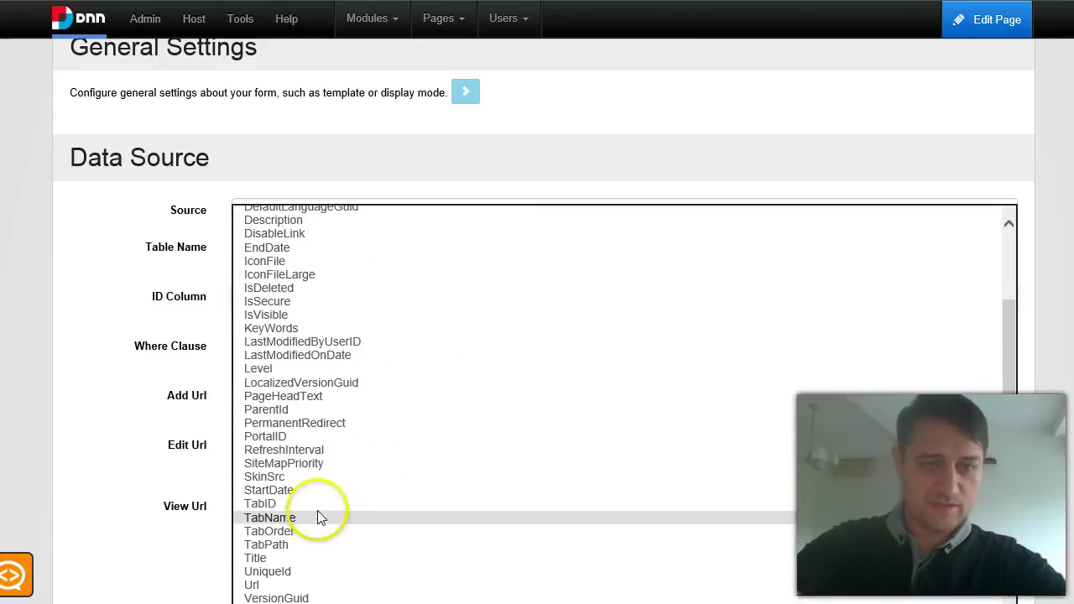
click(320, 502)
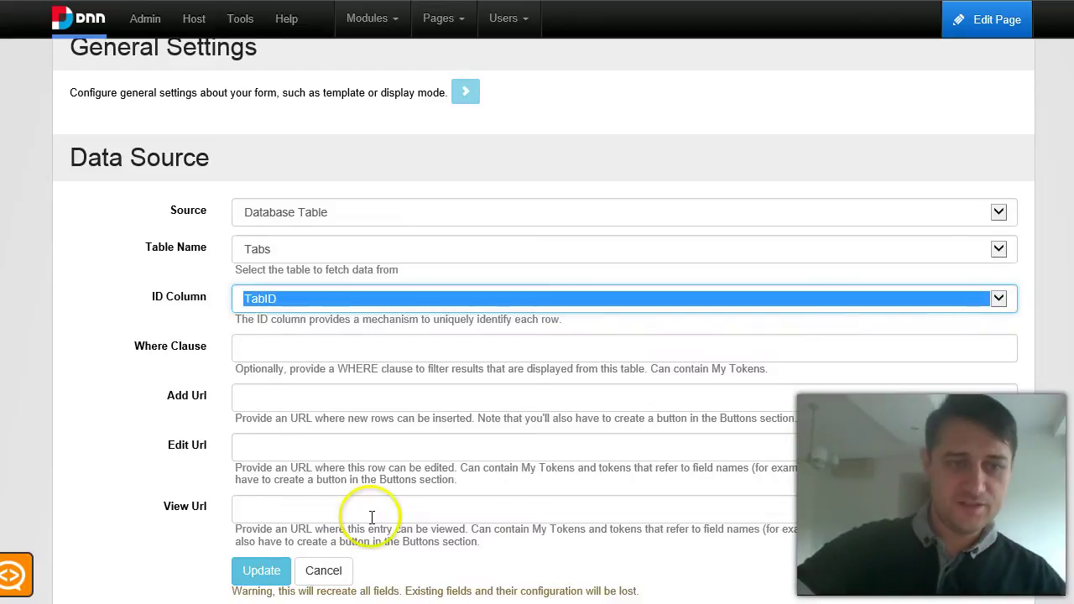
- Apply the data source and add the TabID, TabName, Description and PortalID fields to the grid
click(151, 456)
scroll(152, 458, down, 1)
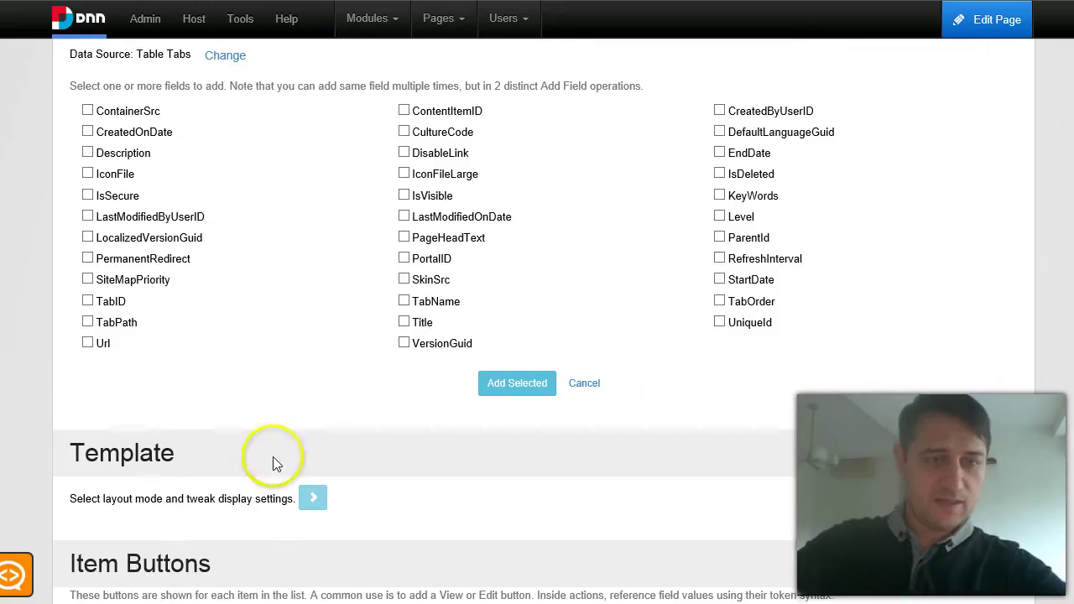
scroll(328, 294, up, 2)
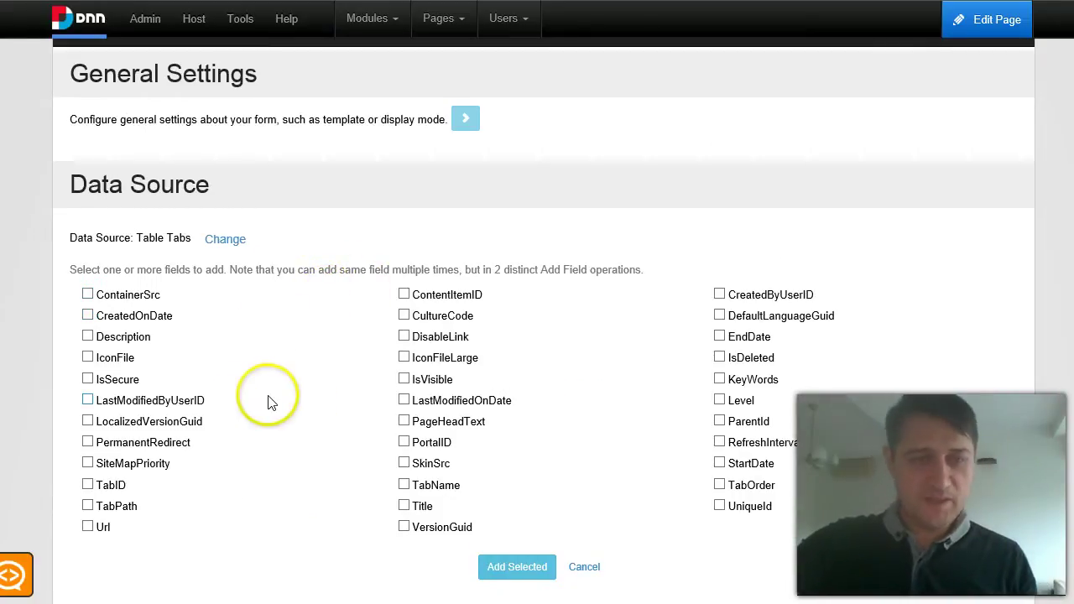
click(110, 489)
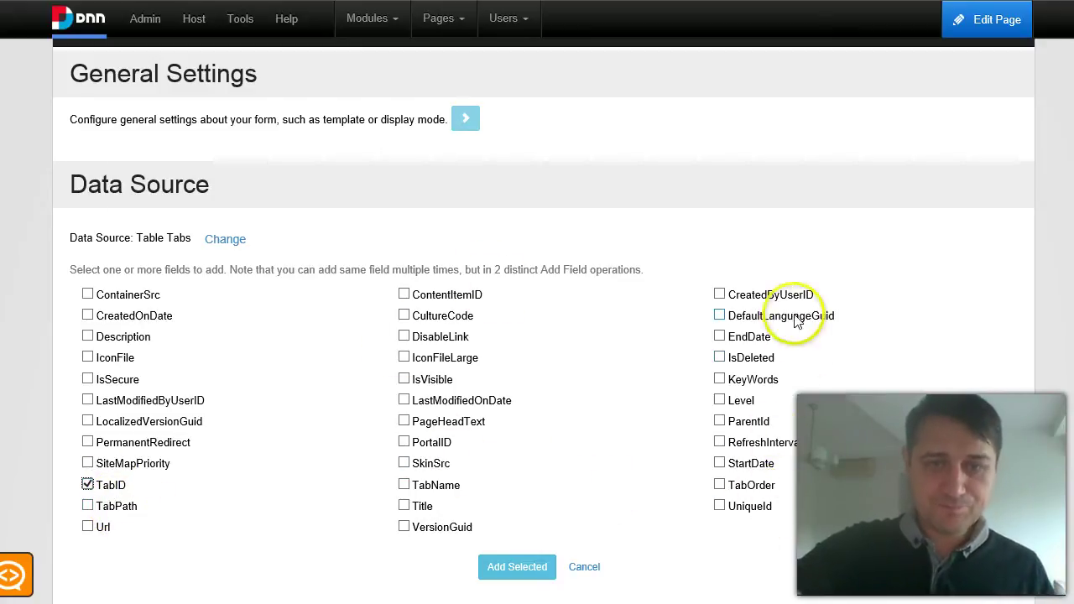
click(435, 487)
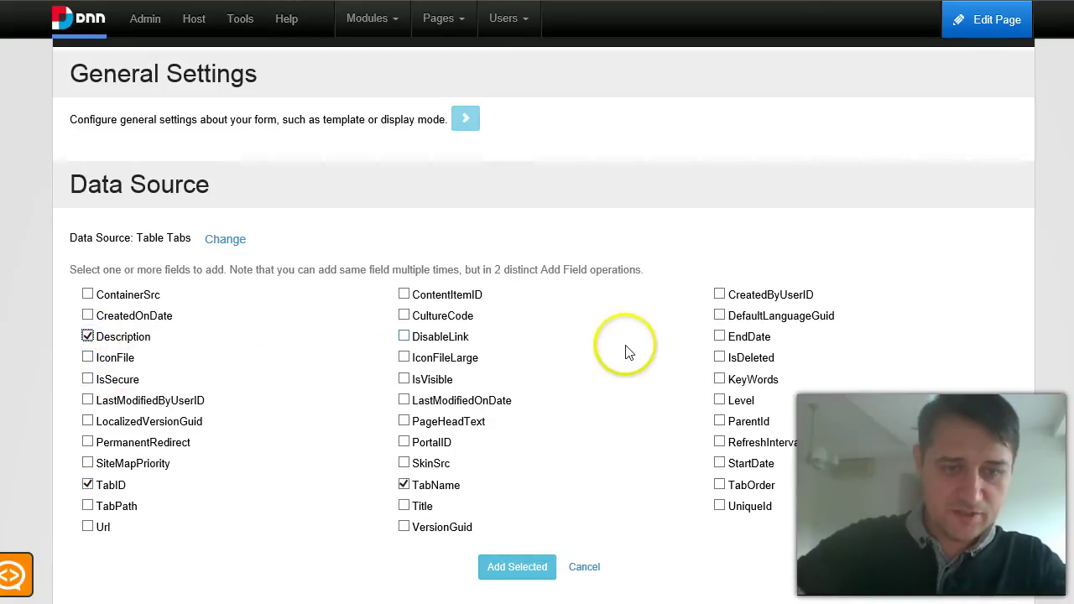
click(404, 443)
click(518, 568)
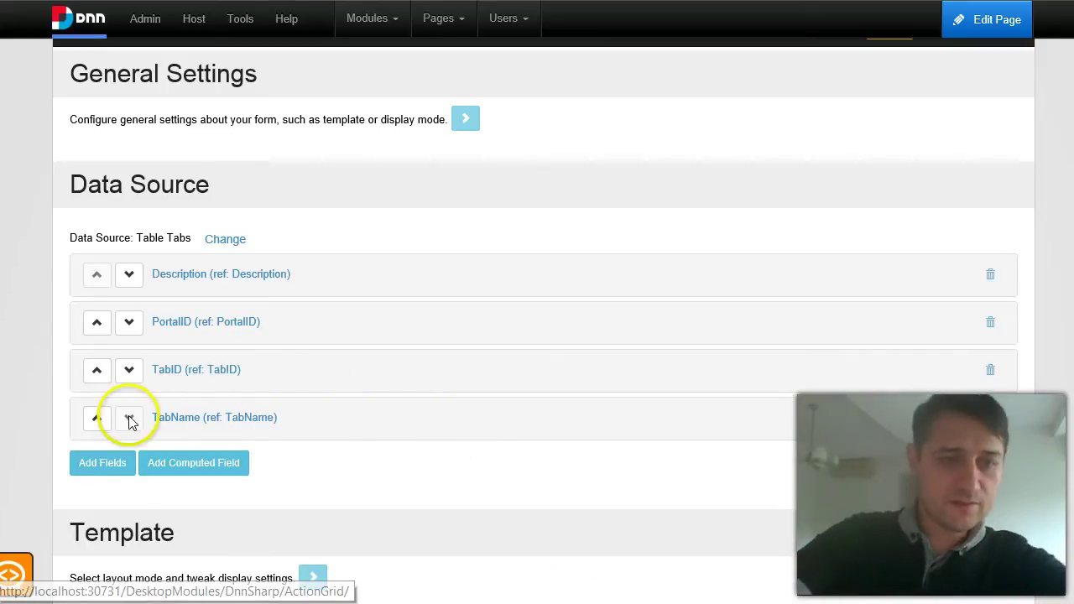
- Reorder the grid fields as TabID, TabName, Description, PortalID, and return to the page view
click(99, 370)
click(100, 325)
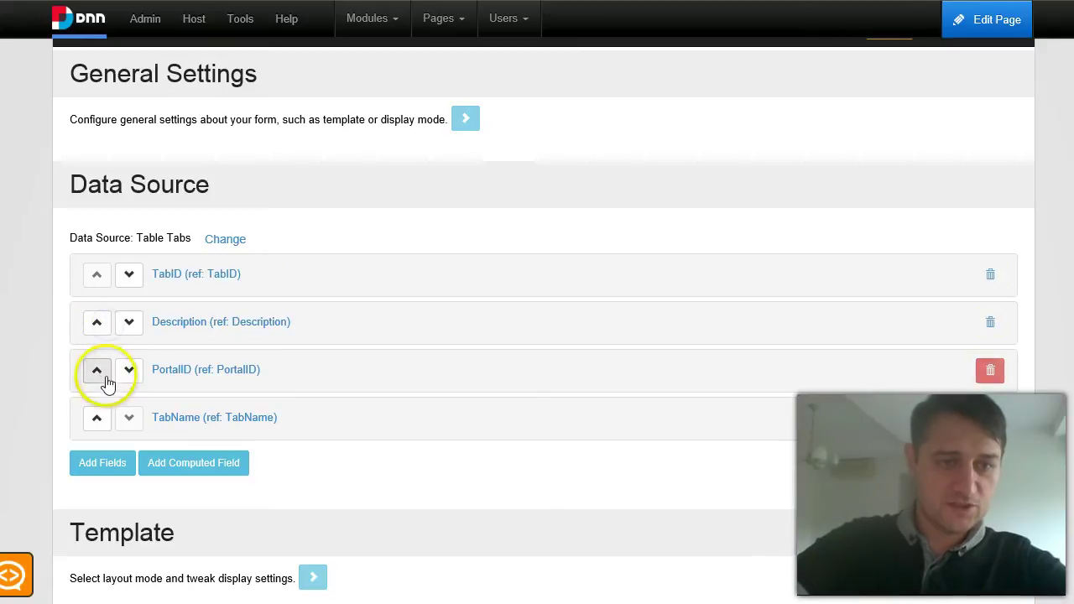
click(99, 418)
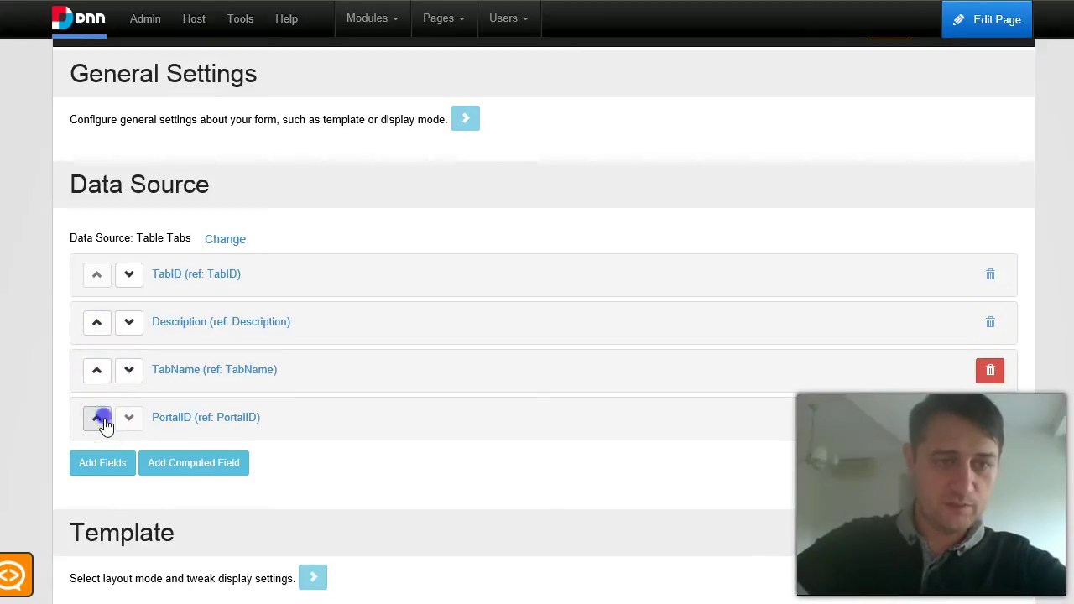
click(99, 370)
scroll(856, 294, down, 15)
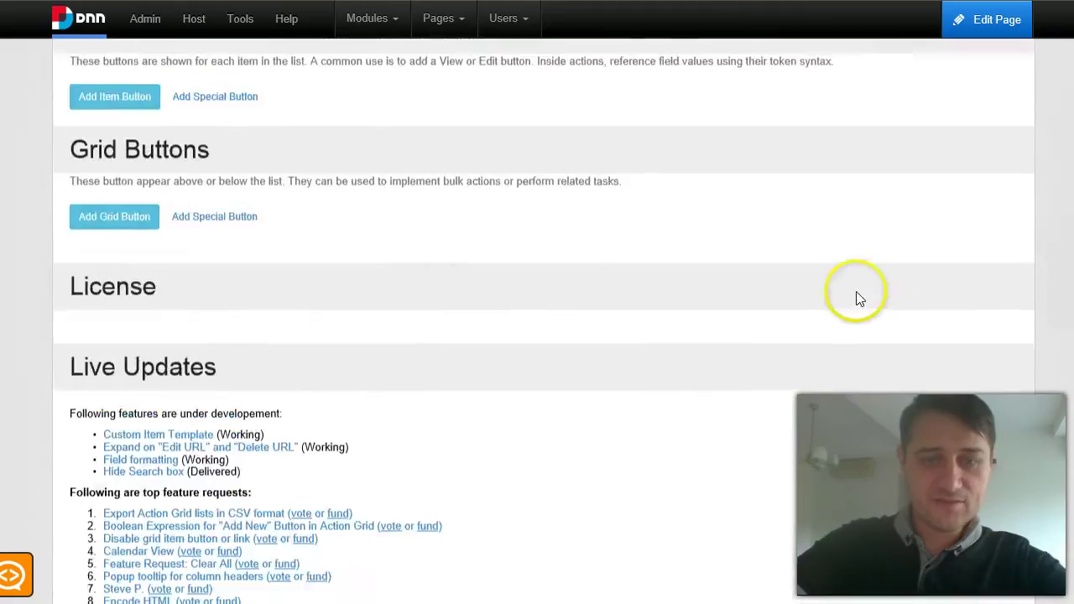
click(947, 462)
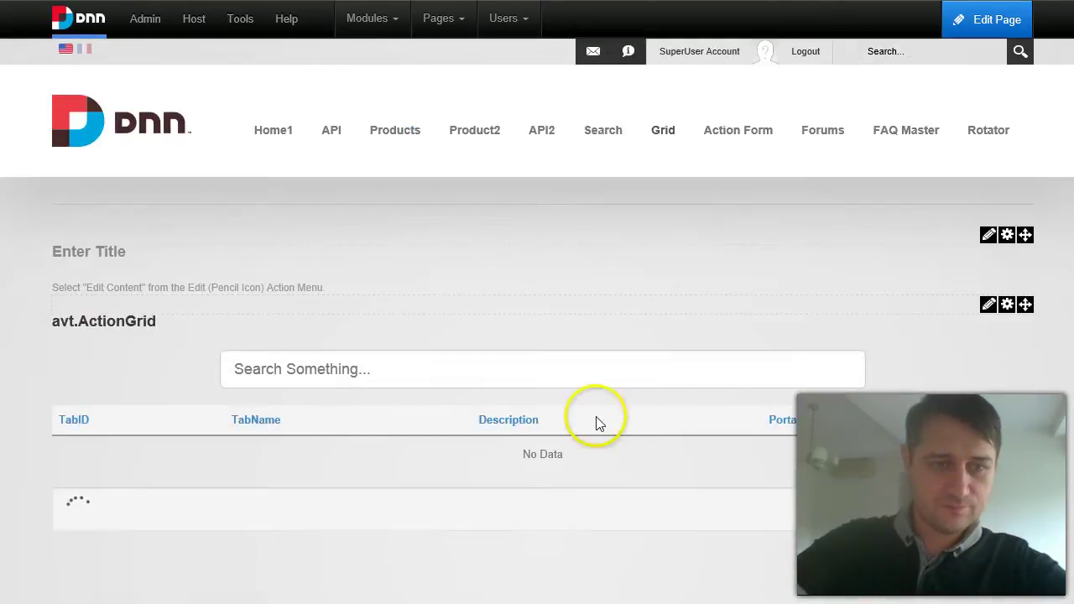
- Select the Vendors, SQL and Lists rows in the grid and clear the selection again
scroll(250, 446, down, 1)
scroll(250, 446, down, 2)
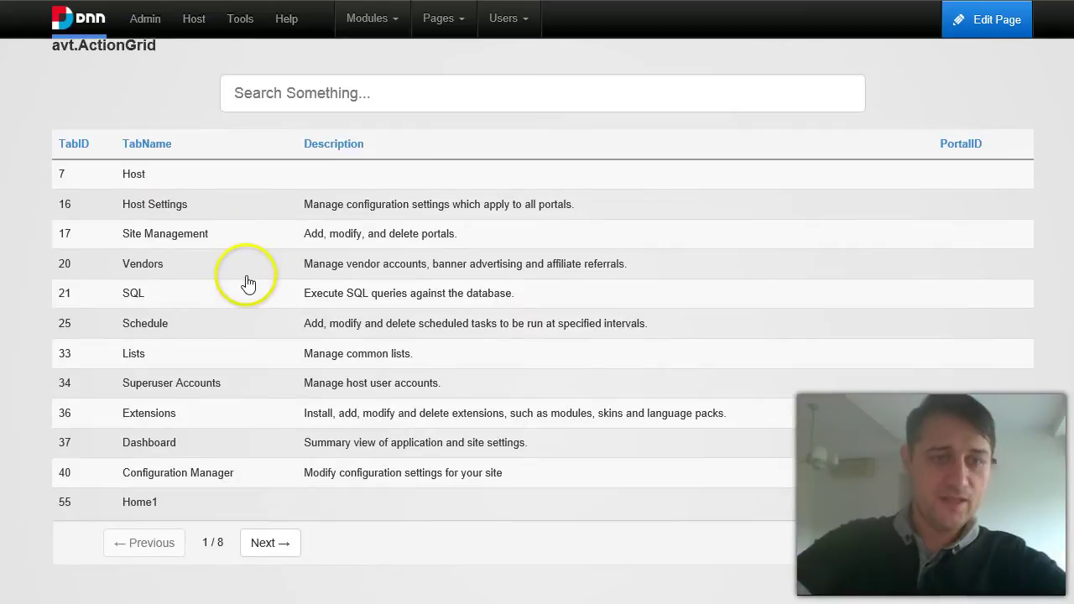
click(215, 296)
click(207, 353)
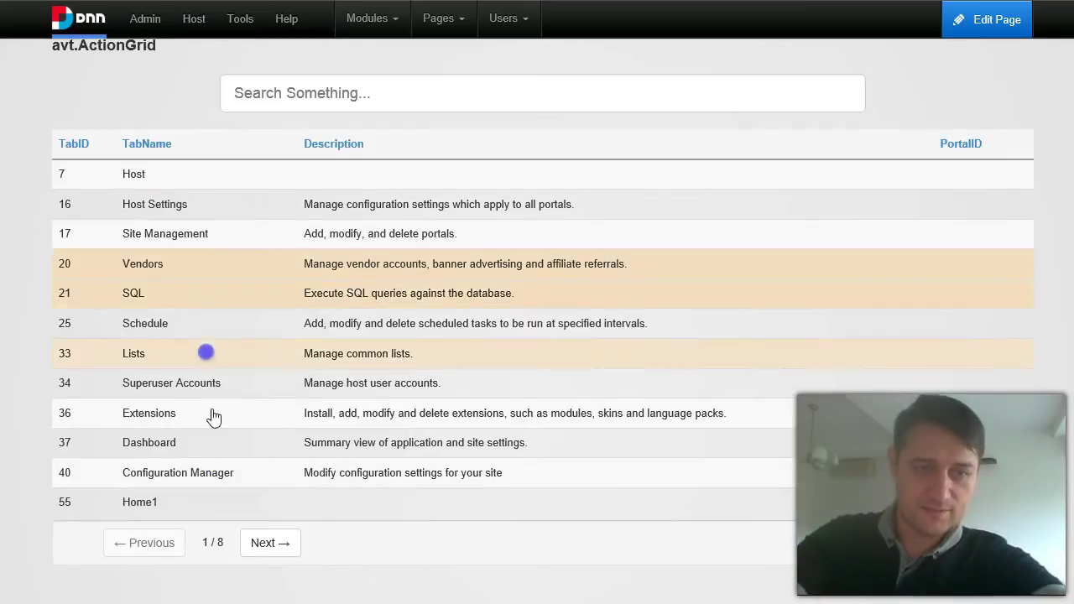
click(346, 354)
click(344, 296)
click(356, 262)
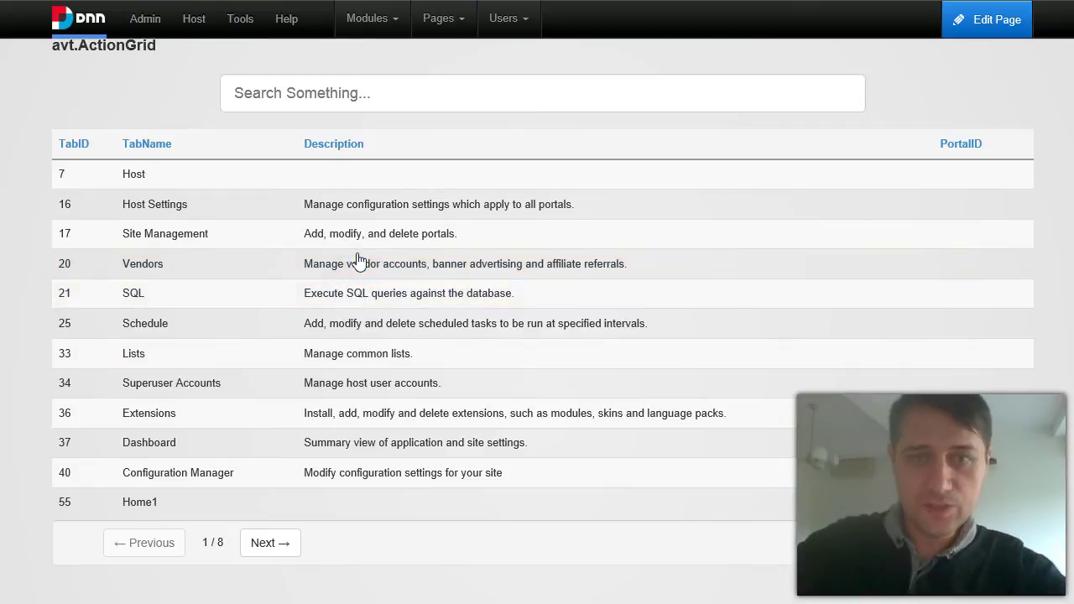
- Search the grid entries for "host"
click(386, 90)
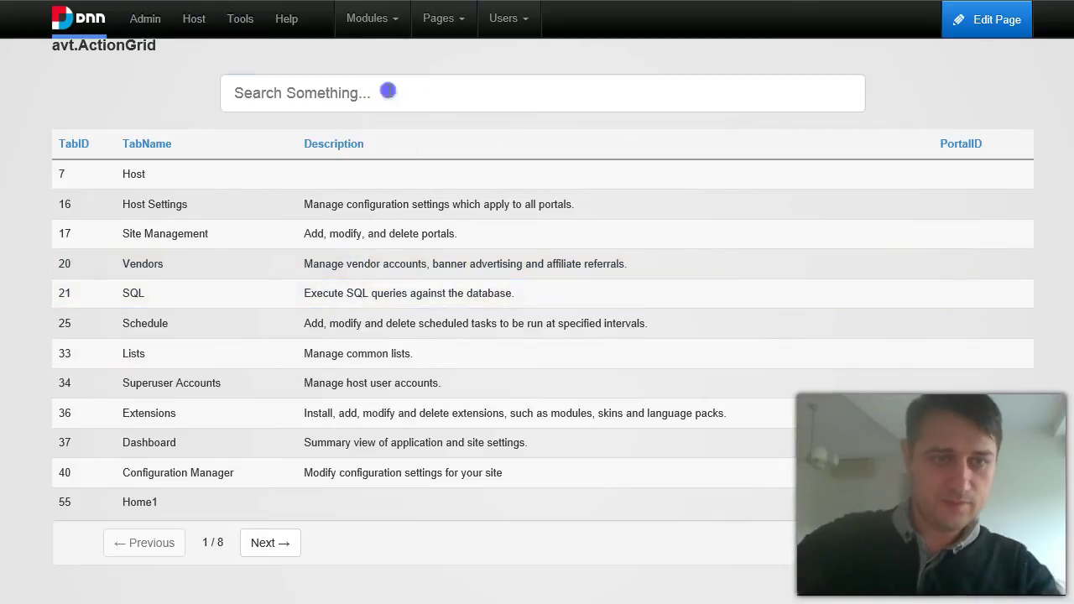
text(host)
double_click(383, 92)
click(793, 177)
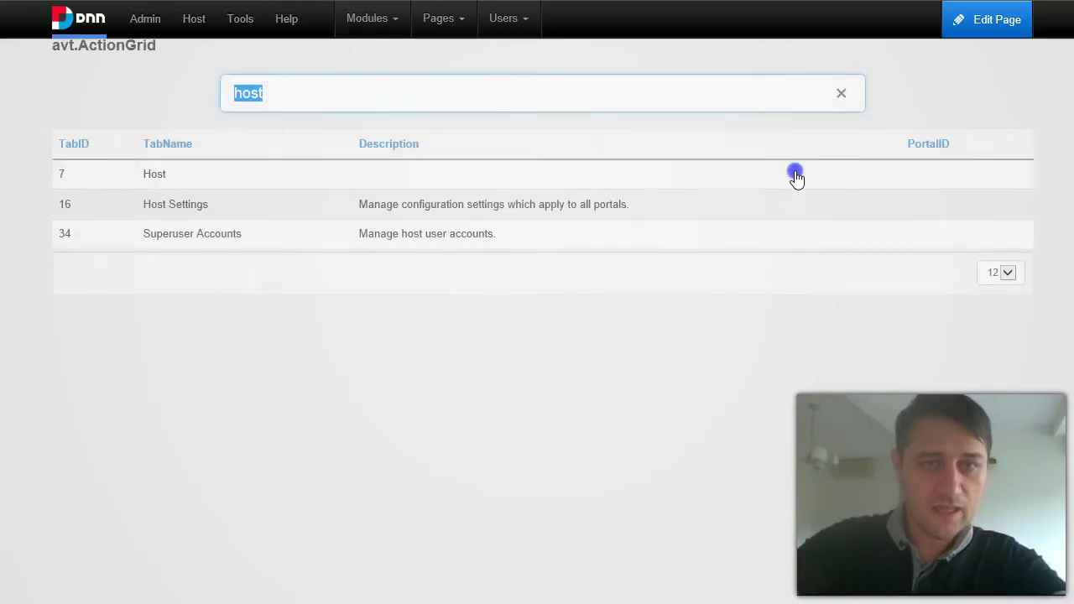
- Reopen the grid's management screen and set its template to Calendar
scroll(701, 298, up, 10)
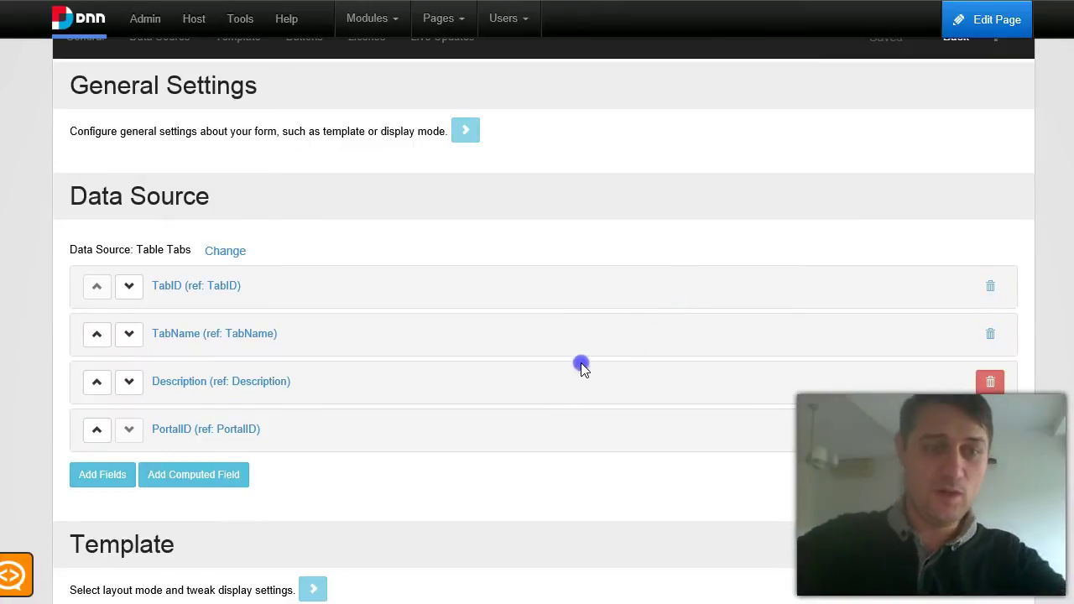
scroll(372, 440, down, 1)
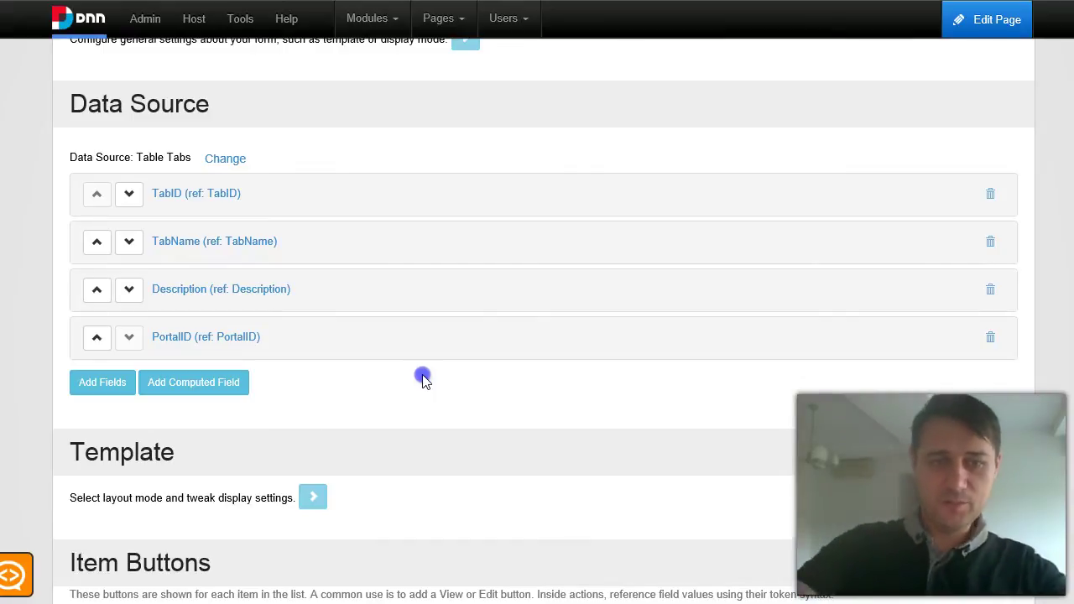
scroll(419, 382, down, 2)
click(313, 318)
click(390, 360)
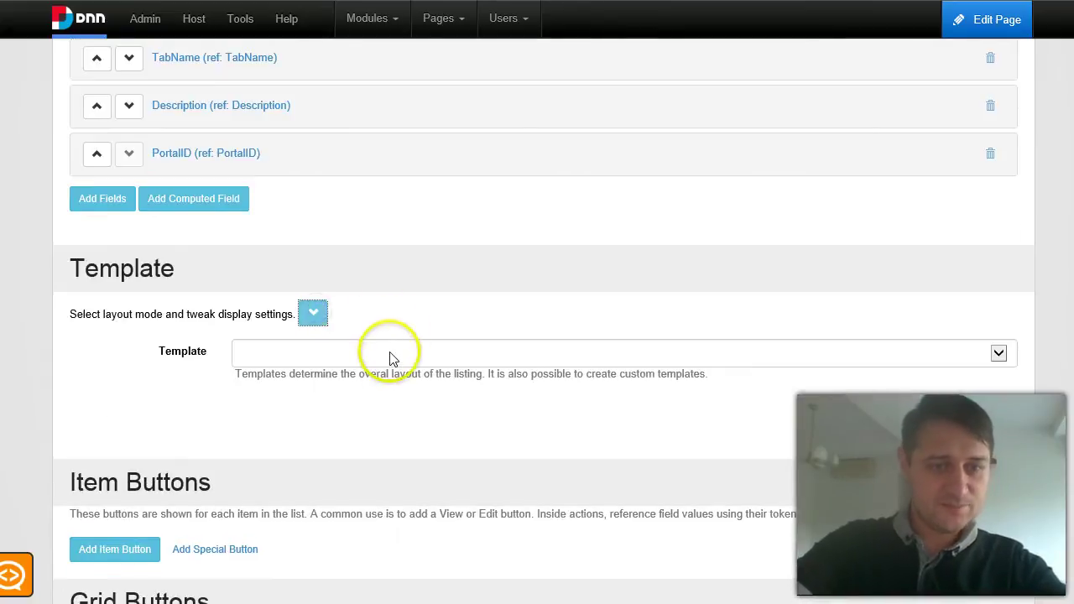
click(365, 368)
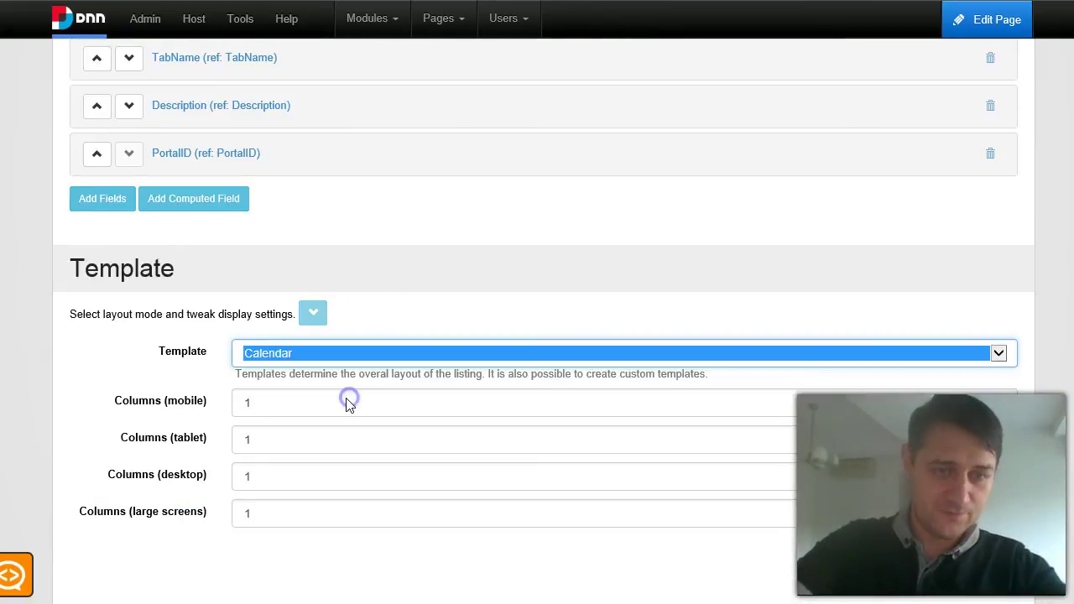
scroll(353, 435, down, 2)
click(409, 372)
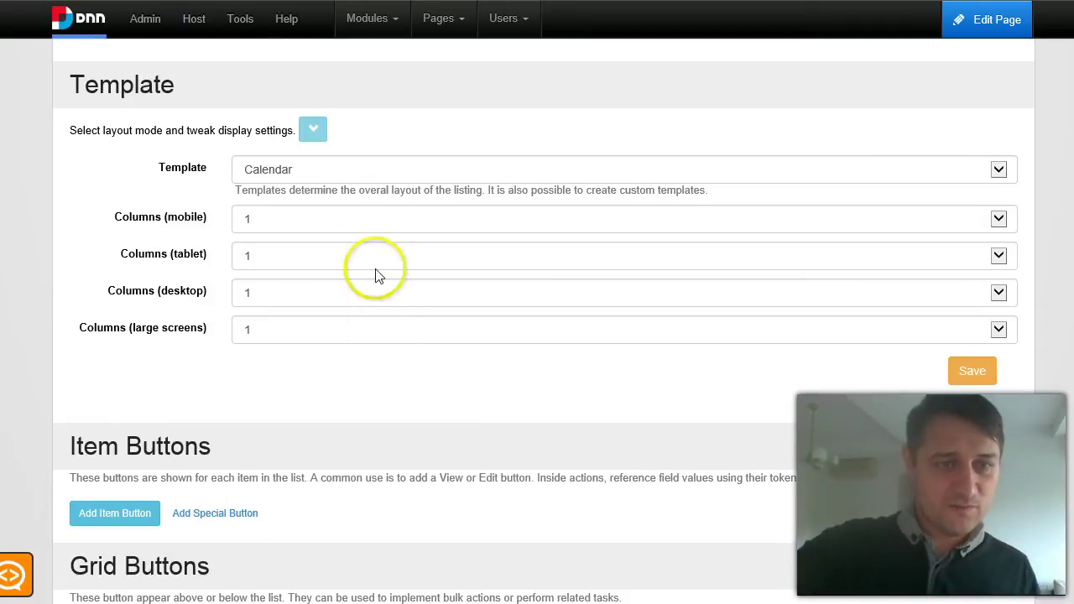
click(333, 230)
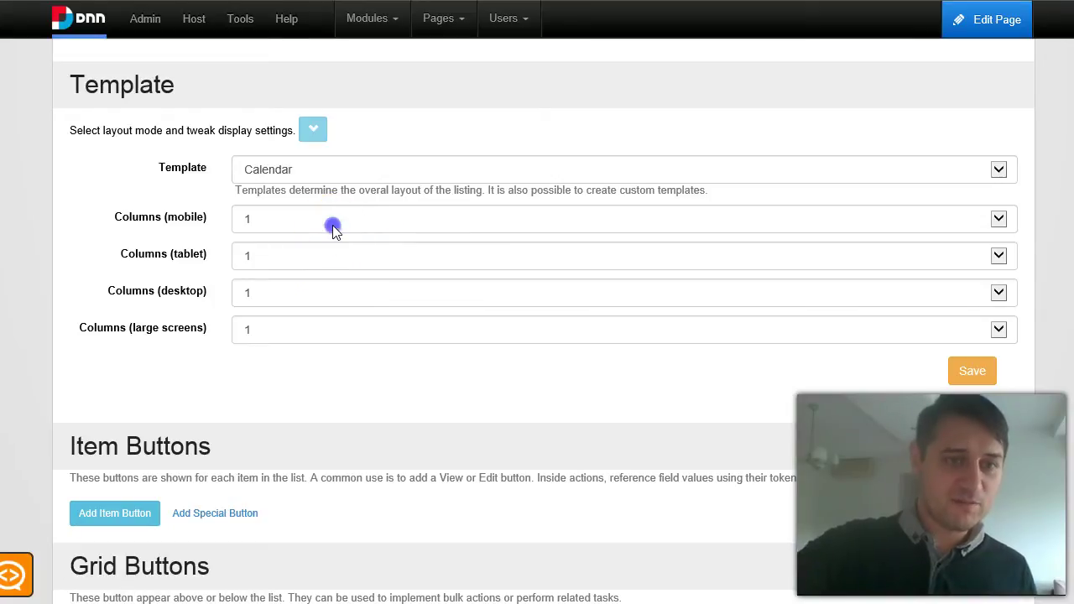
- Set the template's column counts to 2 for tablet, 3 for desktop and 4 for large screens, and save the grid
click(136, 216)
click(270, 247)
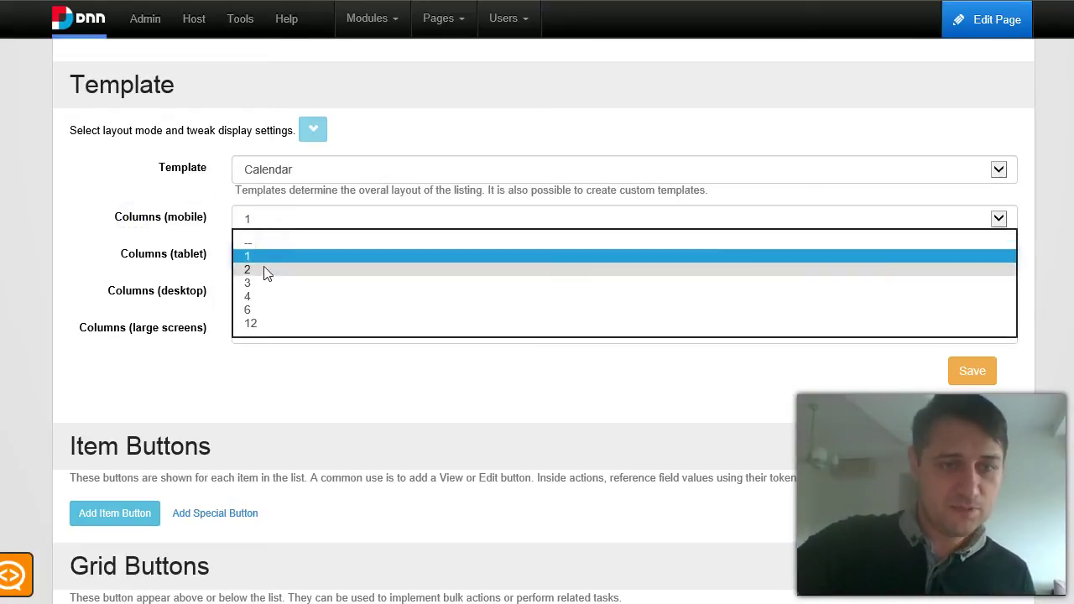
click(264, 270)
click(253, 285)
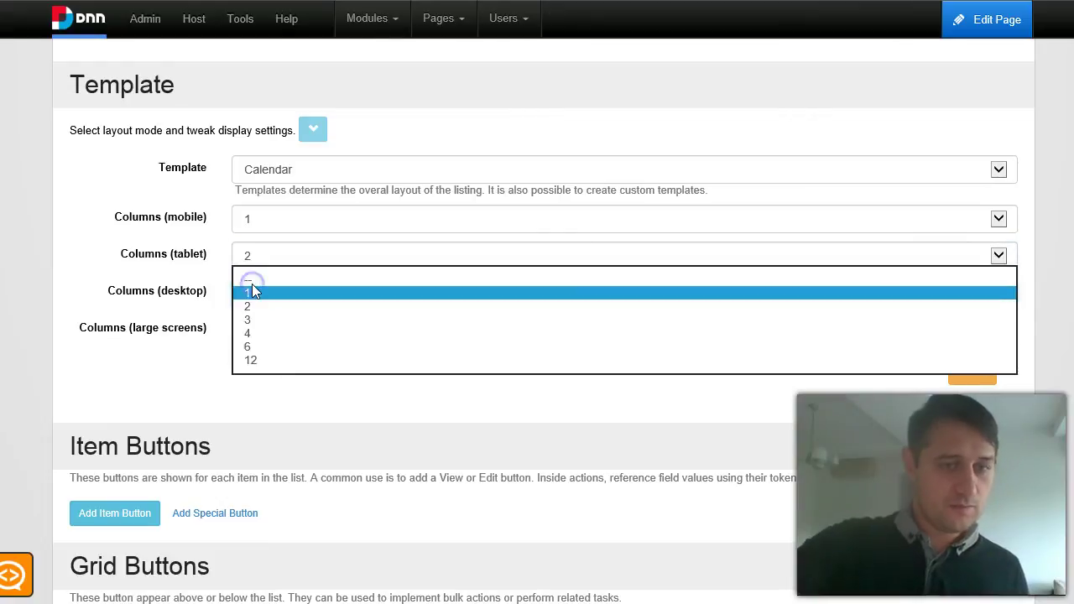
click(277, 319)
click(273, 327)
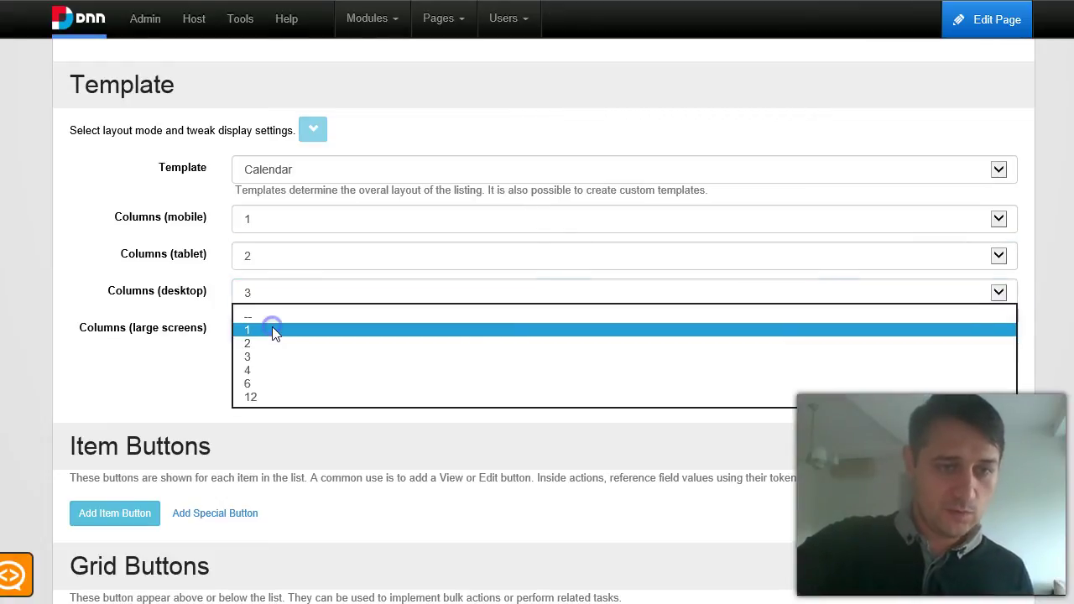
click(271, 371)
click(976, 371)
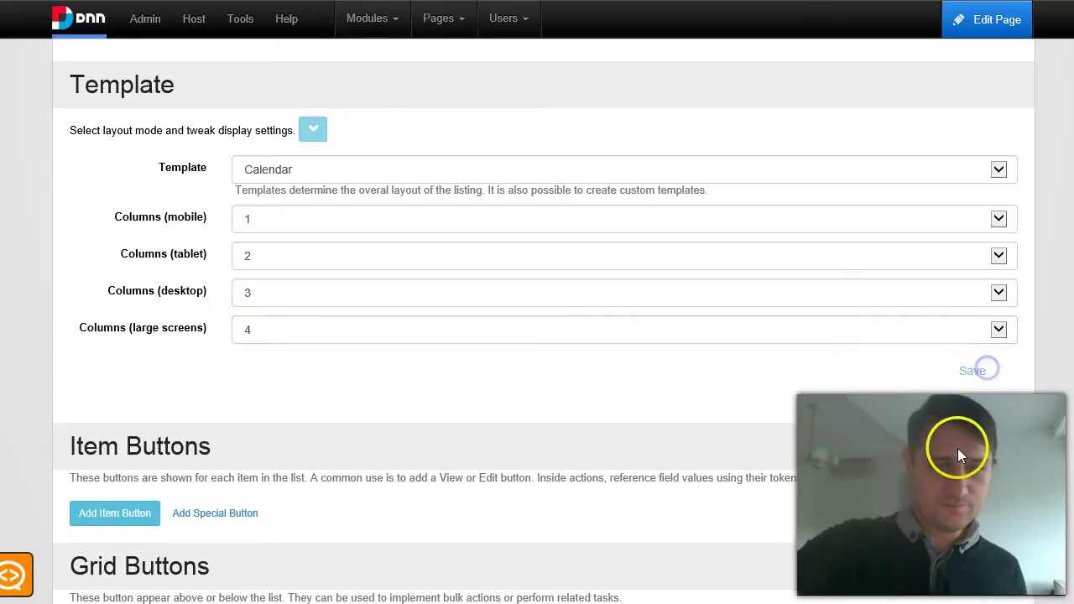
- Return to the page view and look over the grid's cards and their headings
scroll(999, 168, up, 1)
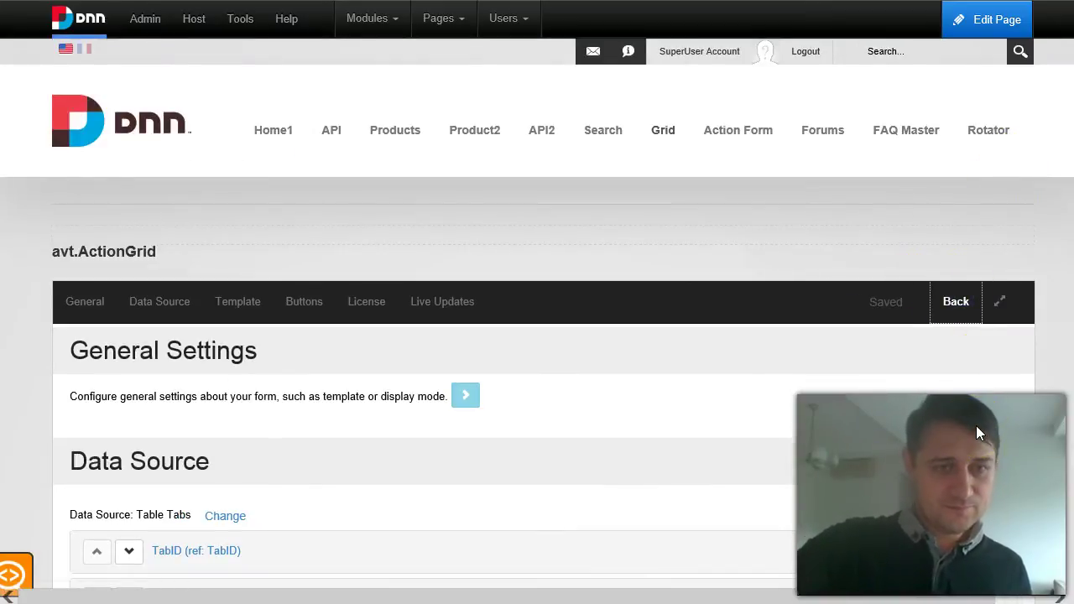
scroll(976, 426, down, 2)
scroll(976, 426, down, 2)
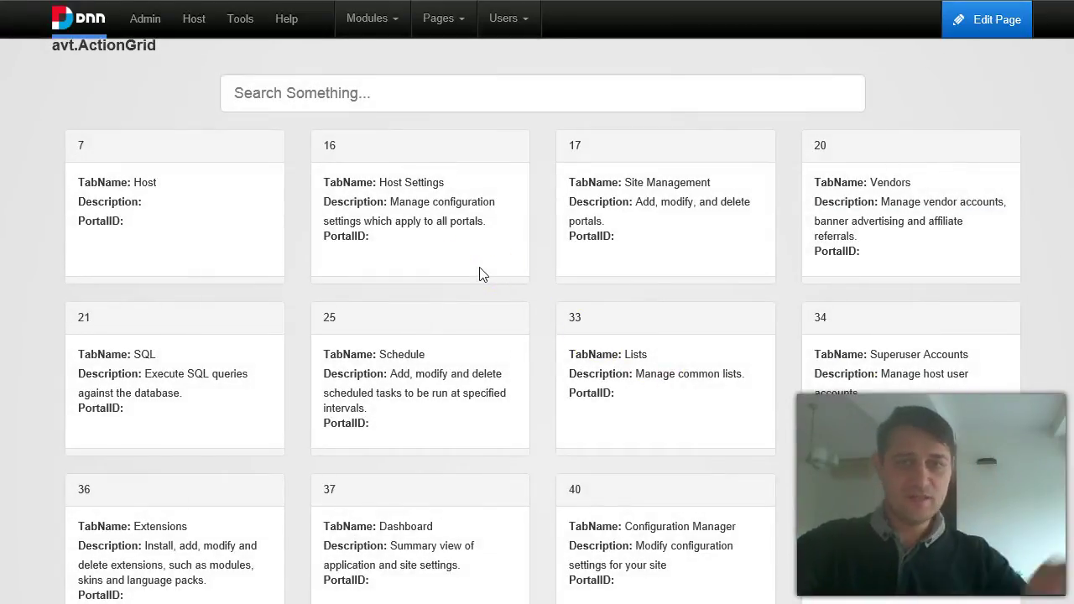
scroll(554, 211, down, 2)
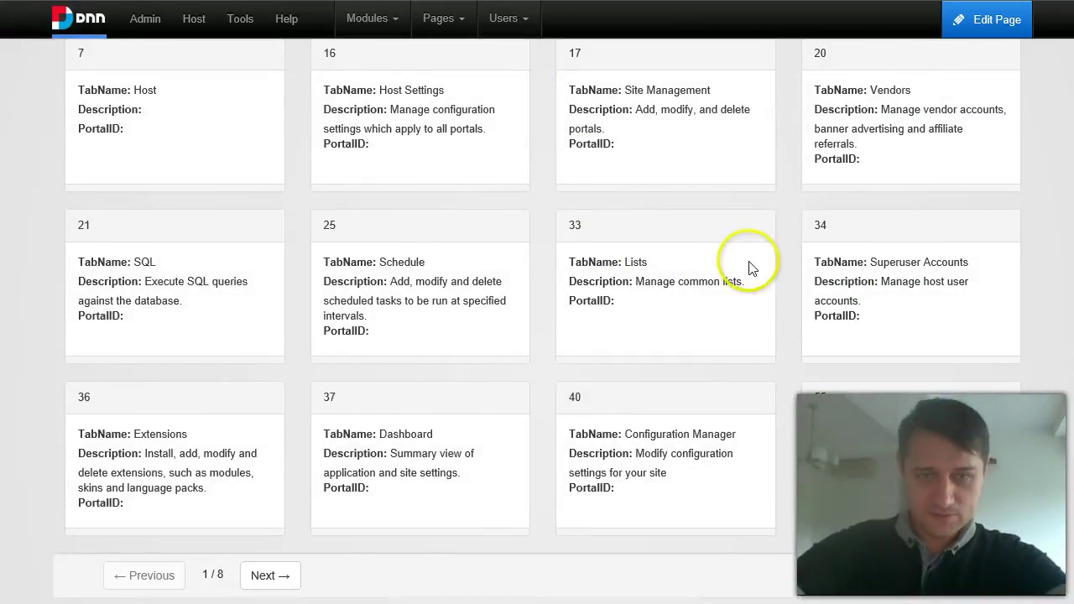
scroll(697, 285, up, 3)
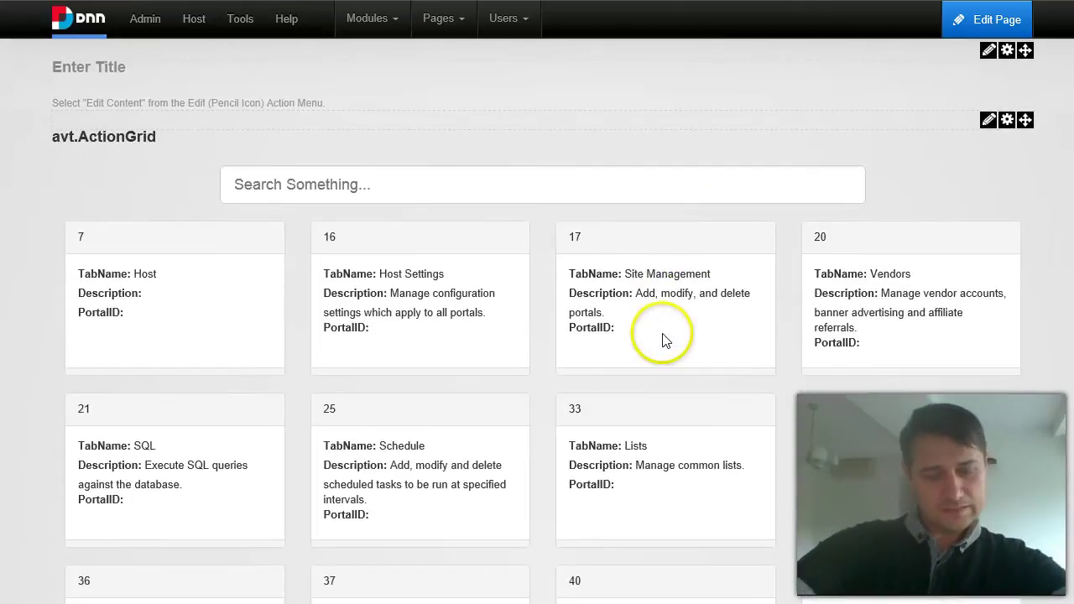
click(570, 243)
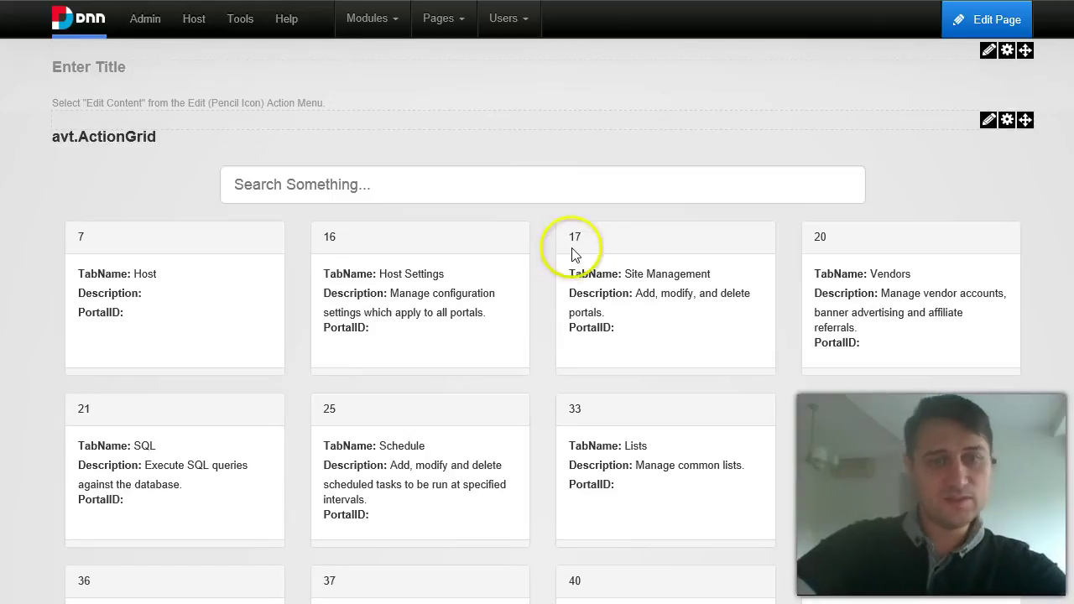
click(577, 234)
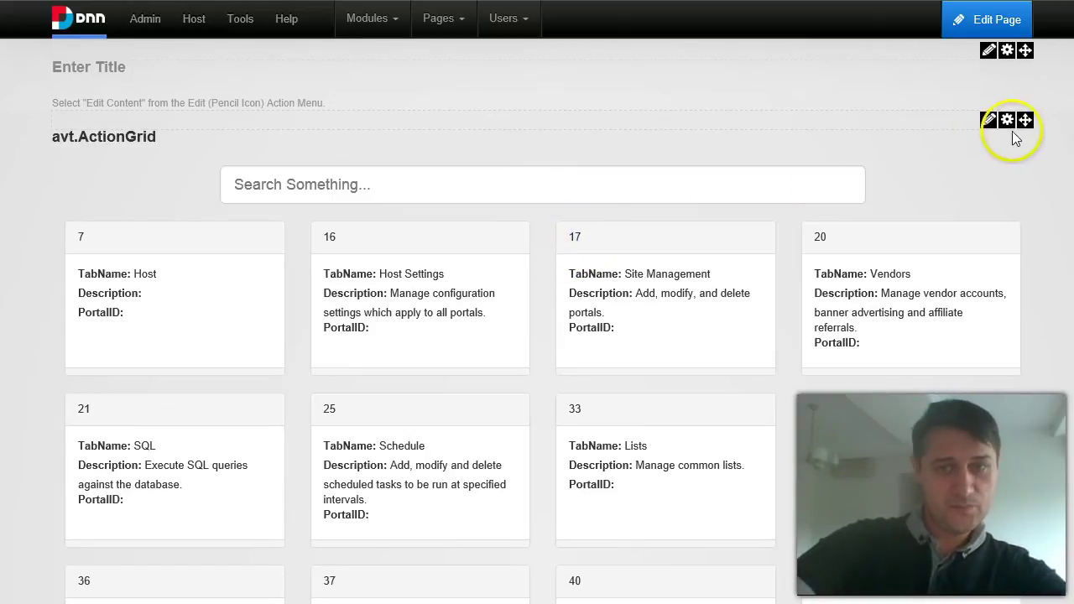
- Open the full-screen grid management, move the TabName field above TabID, save, and return to the page to check the card headings
mouse_move(987, 120)
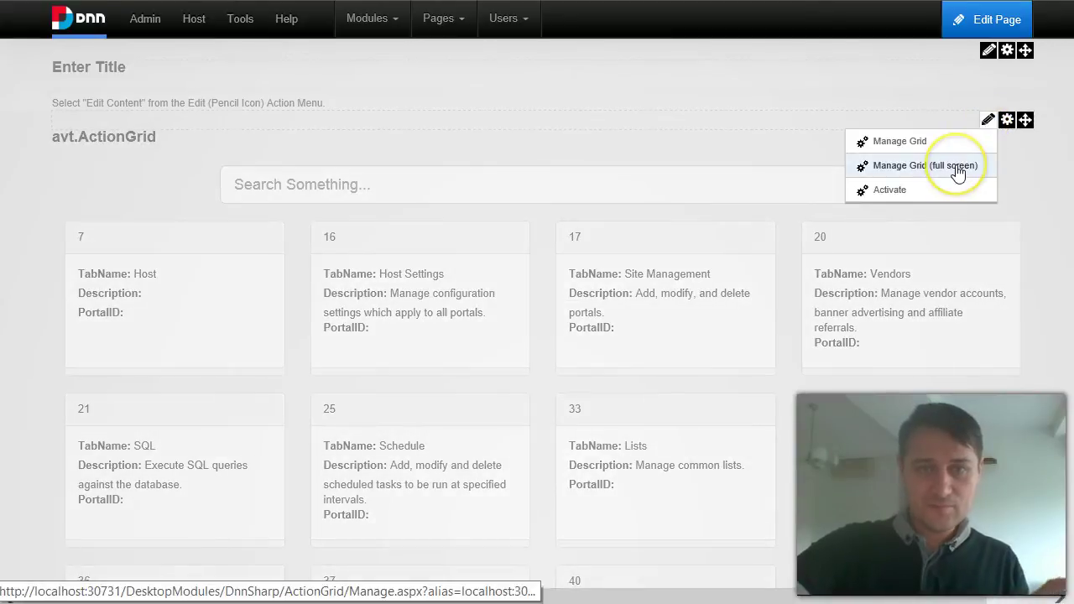
click(958, 168)
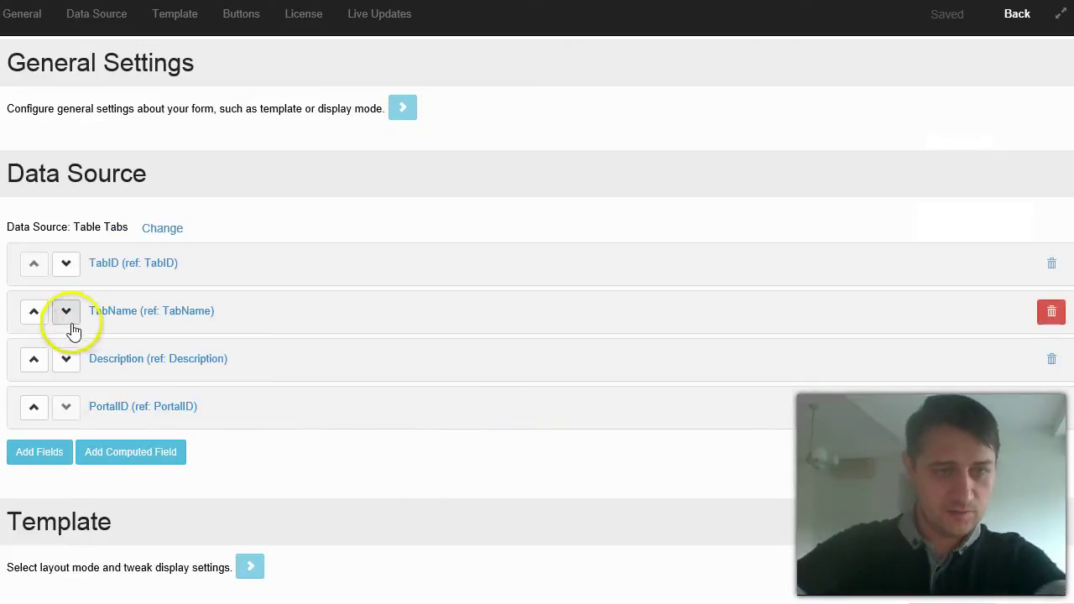
click(34, 314)
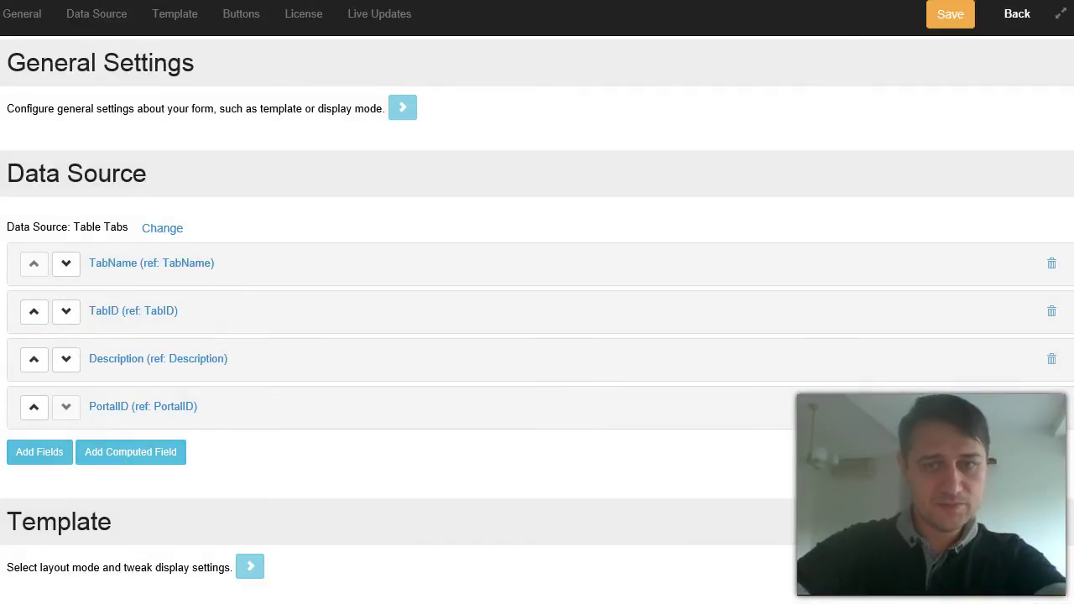
click(951, 14)
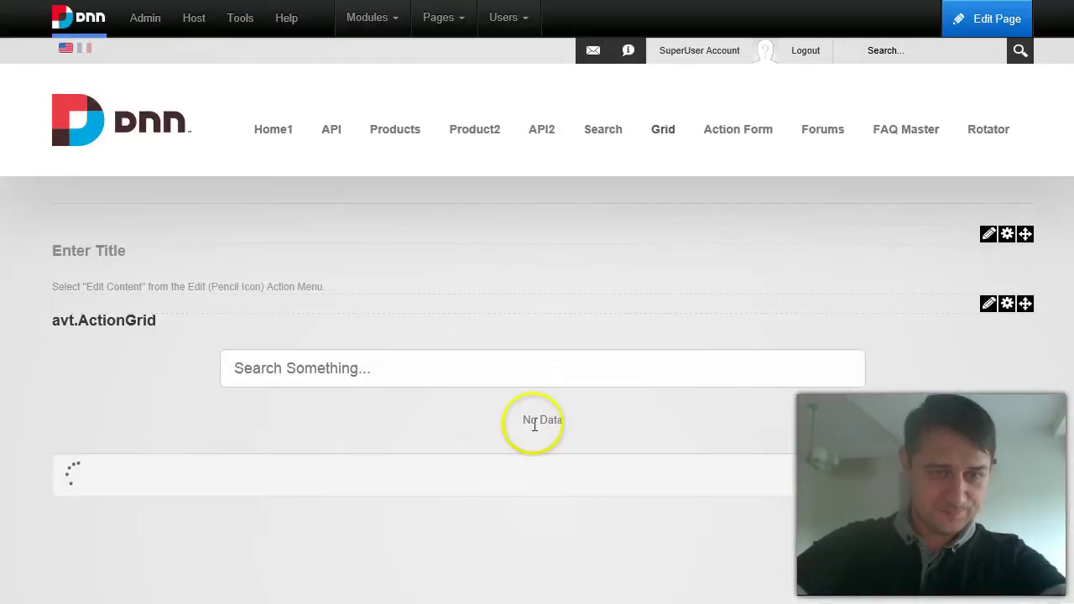
scroll(210, 239, down, 3)
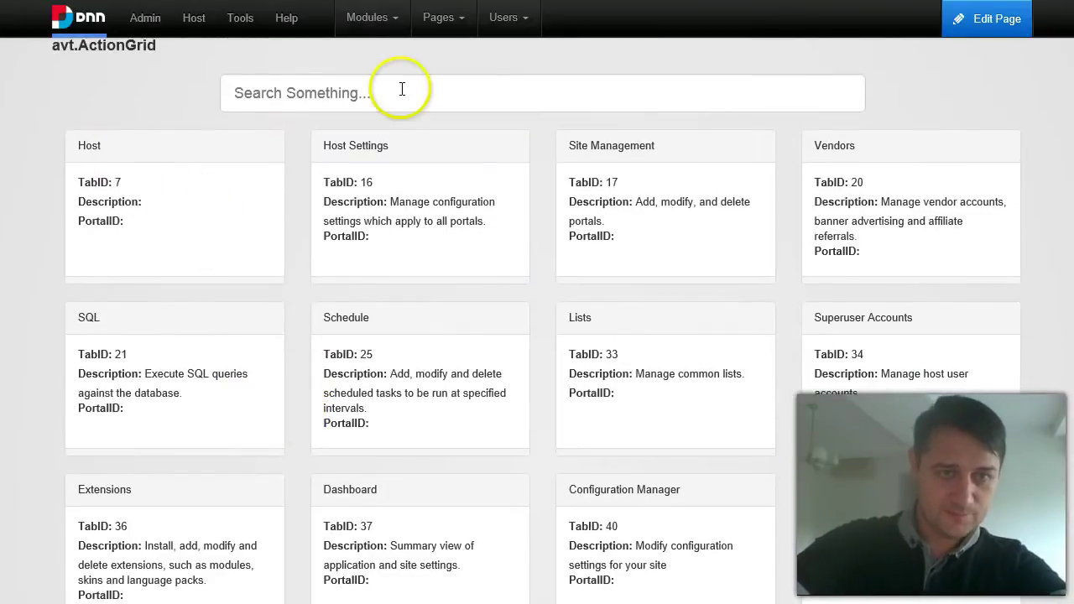
click(412, 155)
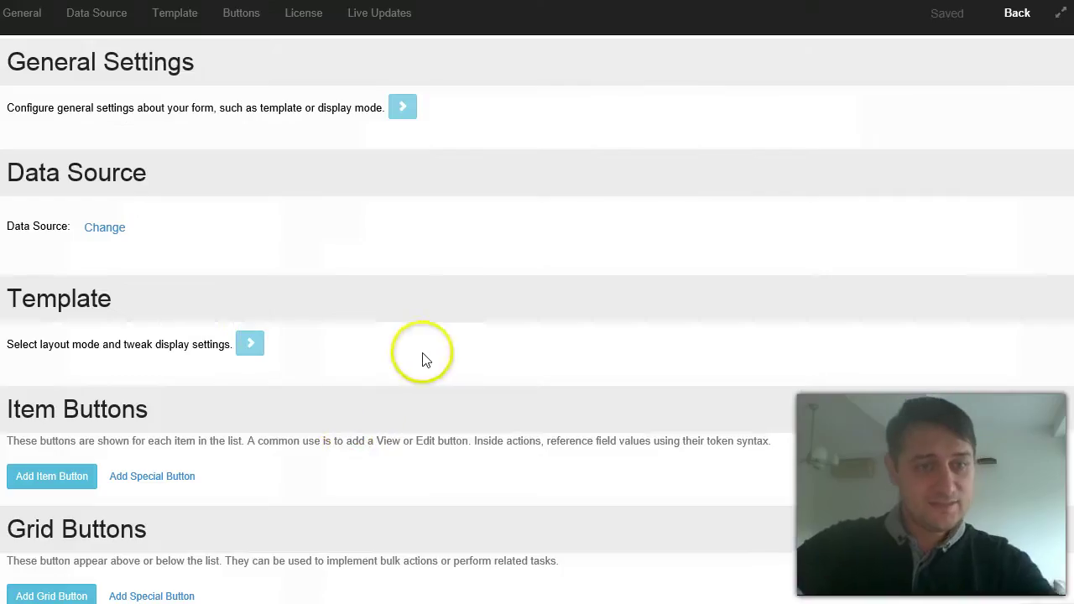
- Reopen the grid management and add a computed field with the template "[TabName] (#[TabID])" built from the available tokens
scroll(273, 283, down, 2)
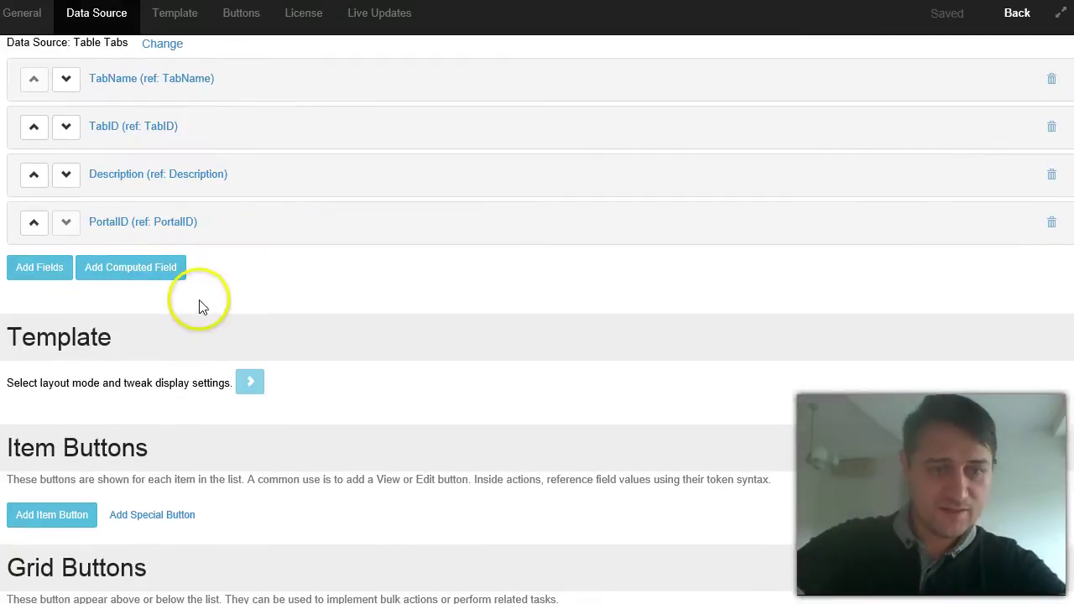
scroll(204, 304, up, 1)
click(161, 372)
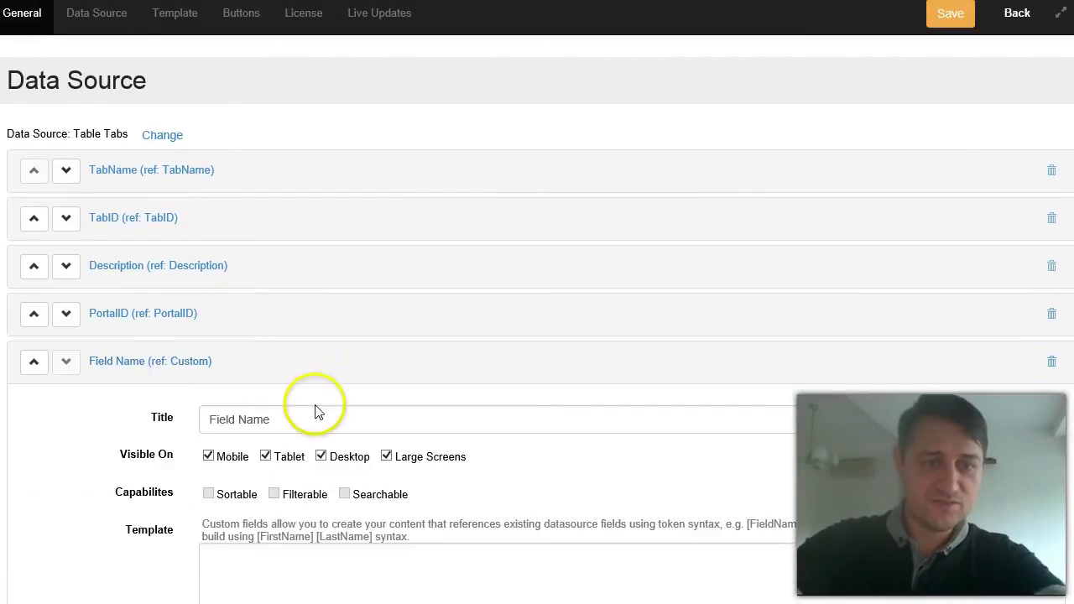
scroll(311, 417, down, 3)
click(308, 352)
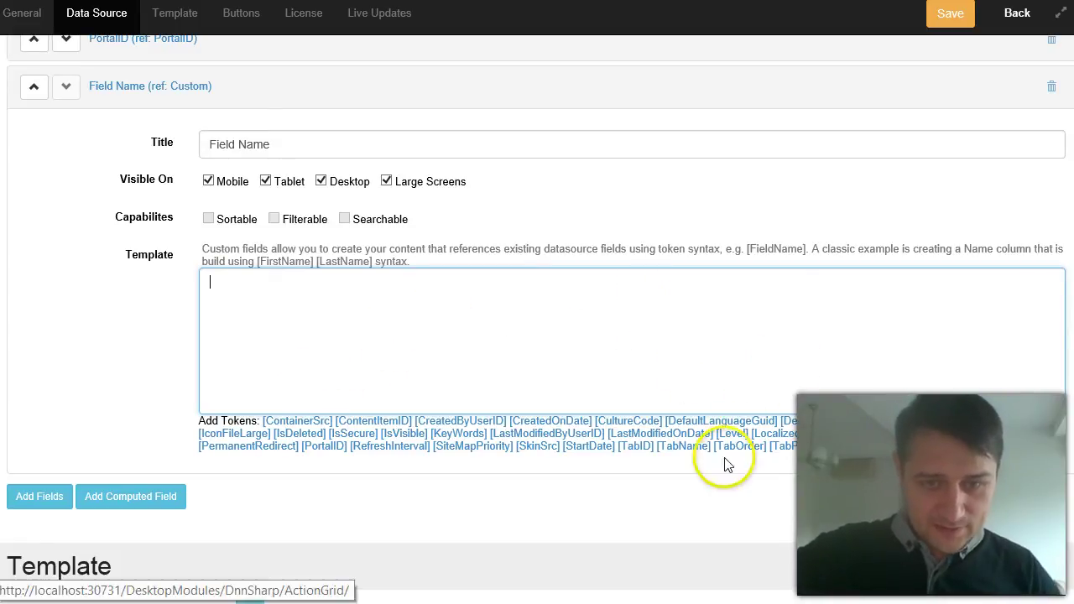
click(685, 446)
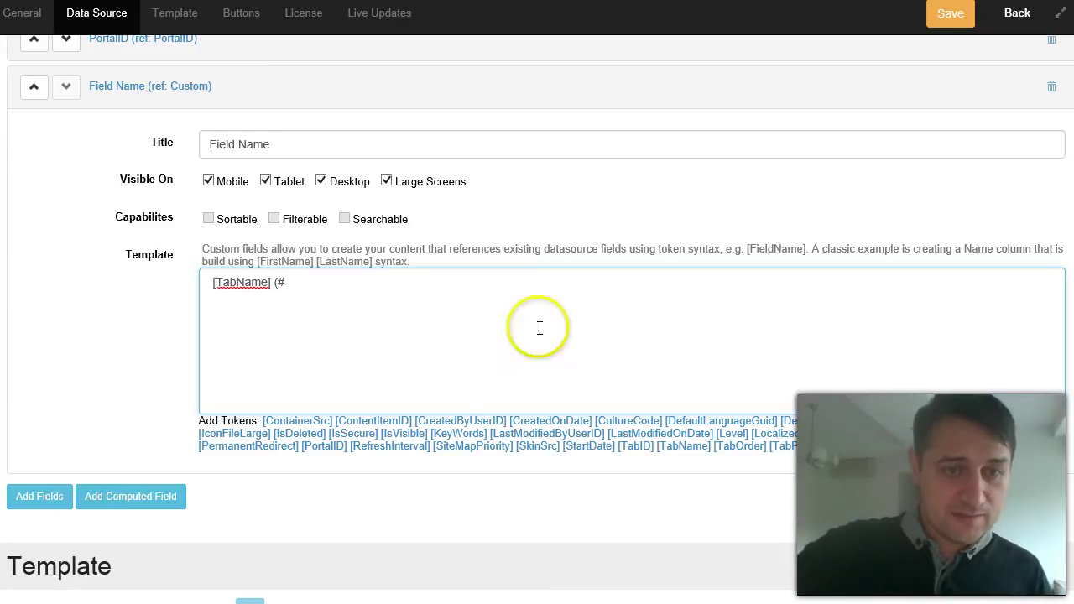
click(635, 446)
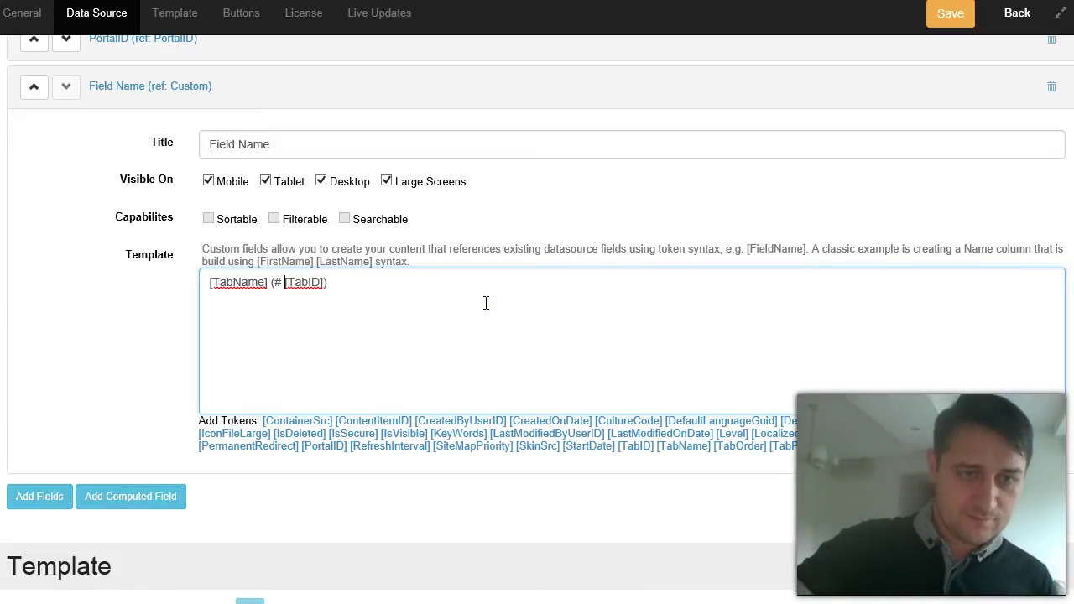
- Set the computed field's title to "Nice Title"
scroll(486, 303, up, 4)
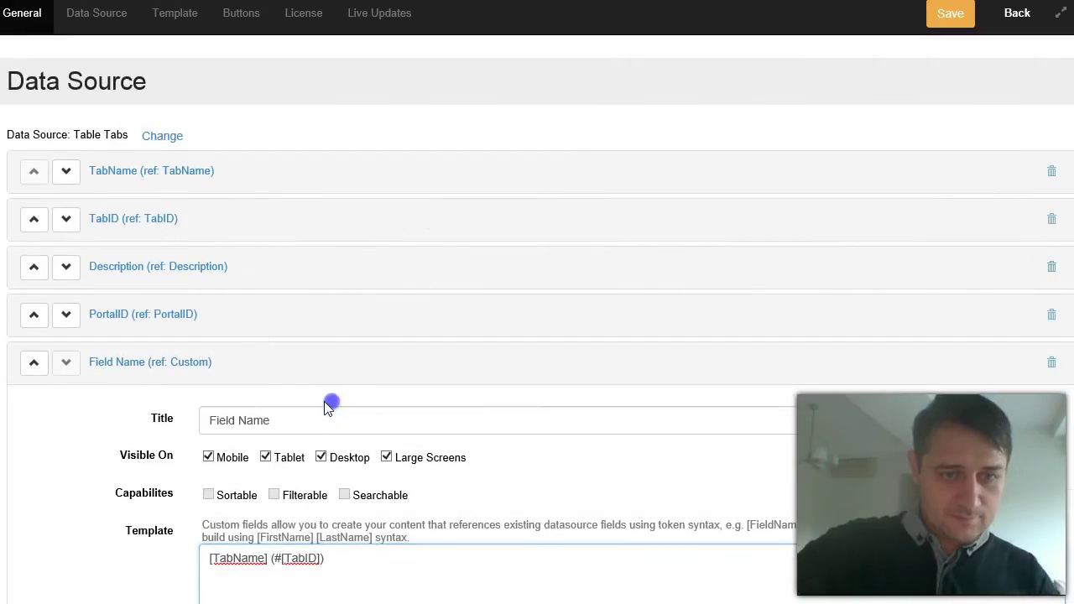
drag(328, 408, 193, 452)
text(Nice Title)
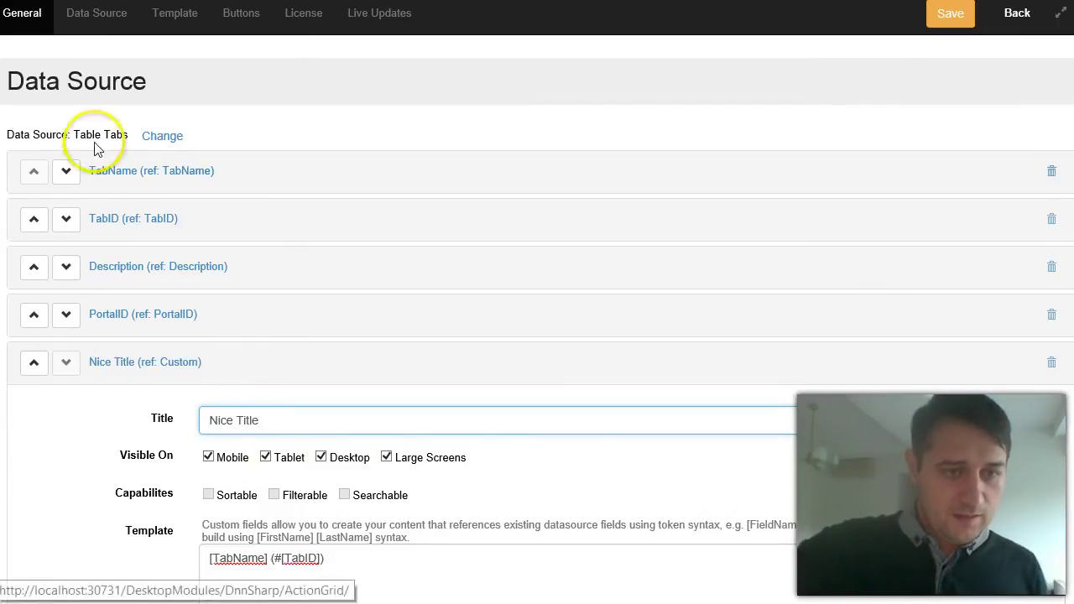
- Move the Nice Title field to the first place in the field list, collapse it, save, and return to the page
click(33, 362)
click(34, 323)
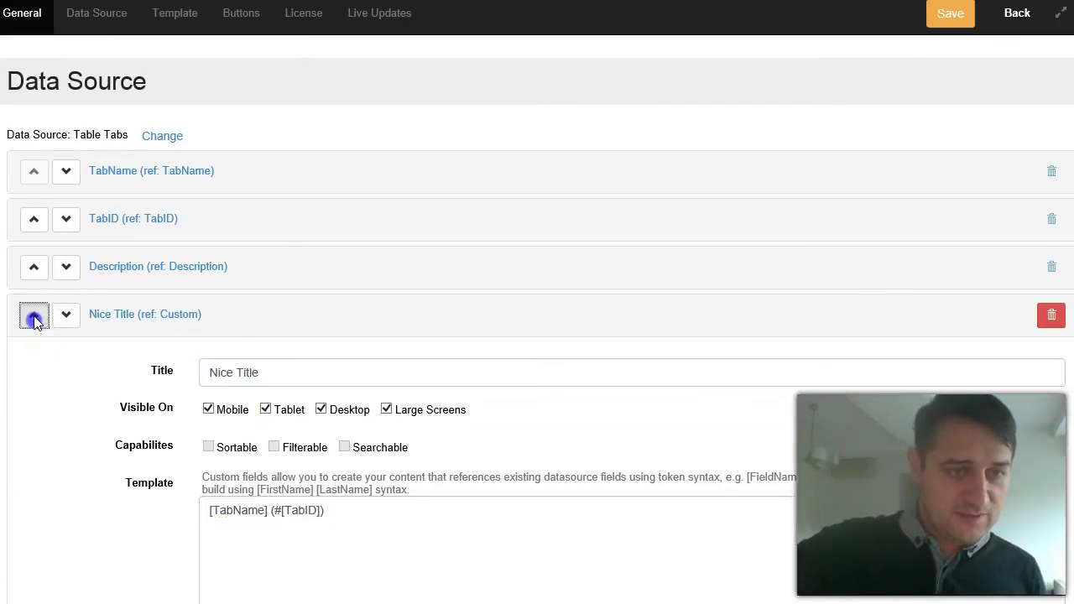
click(36, 269)
click(40, 215)
click(179, 183)
click(940, 15)
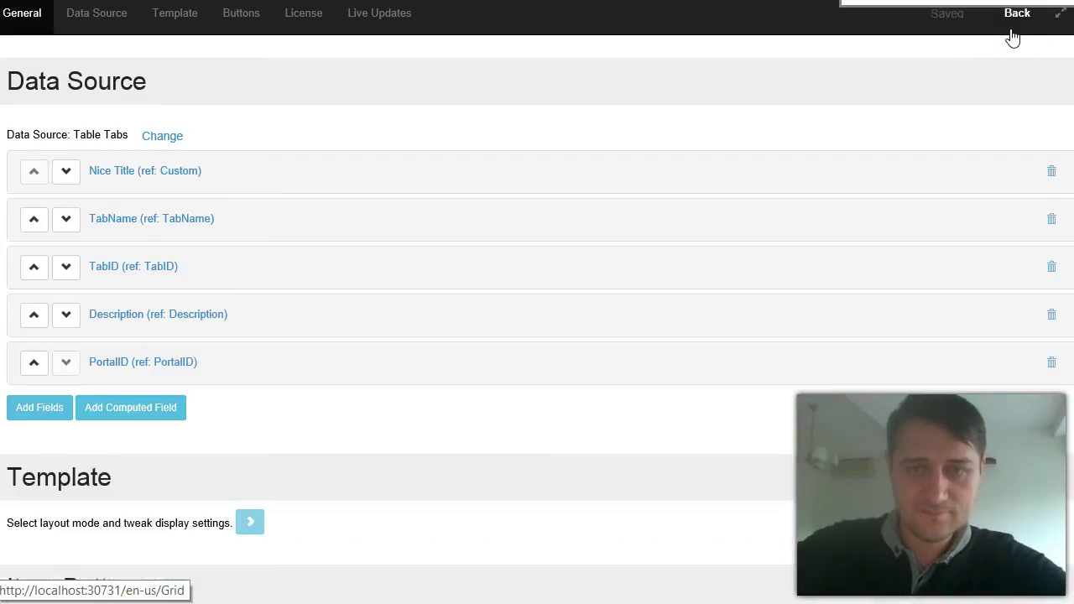
click(1013, 35)
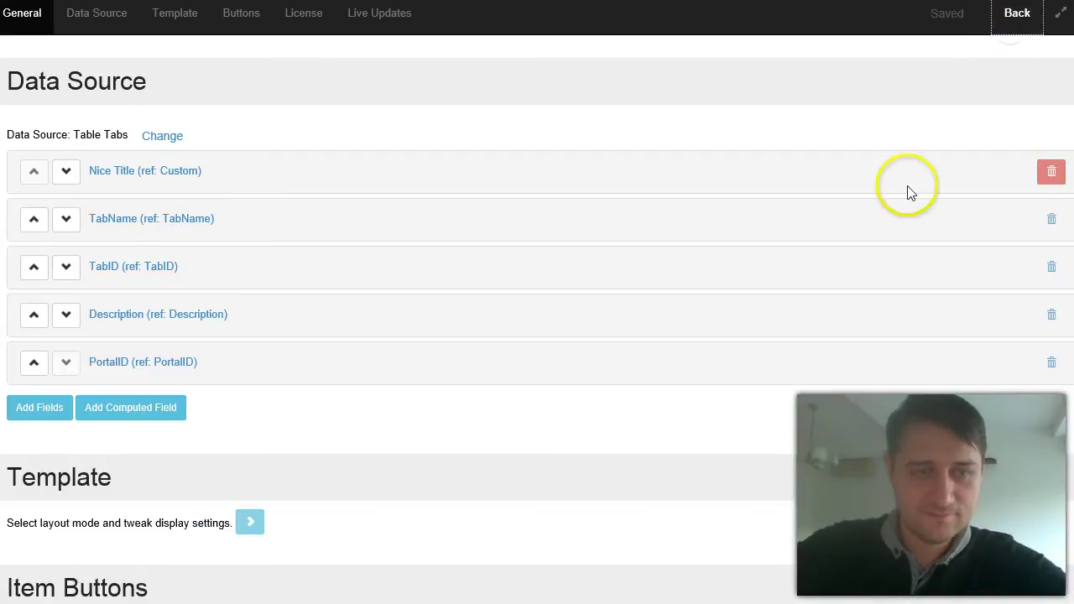
- Examine the grid cards and their computed headings on the page
scroll(453, 419, down, 1)
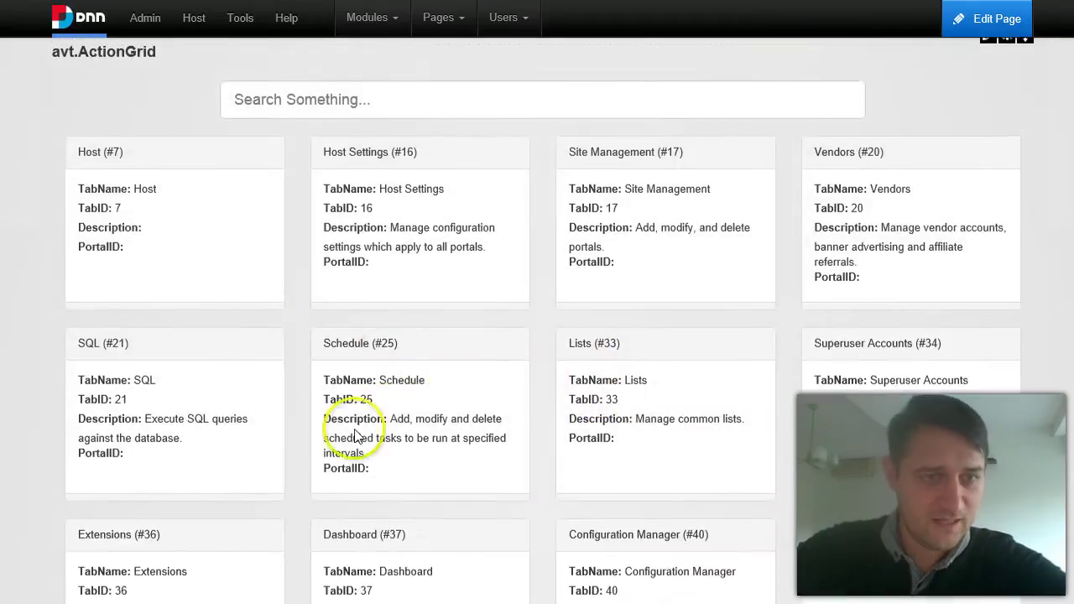
click(123, 163)
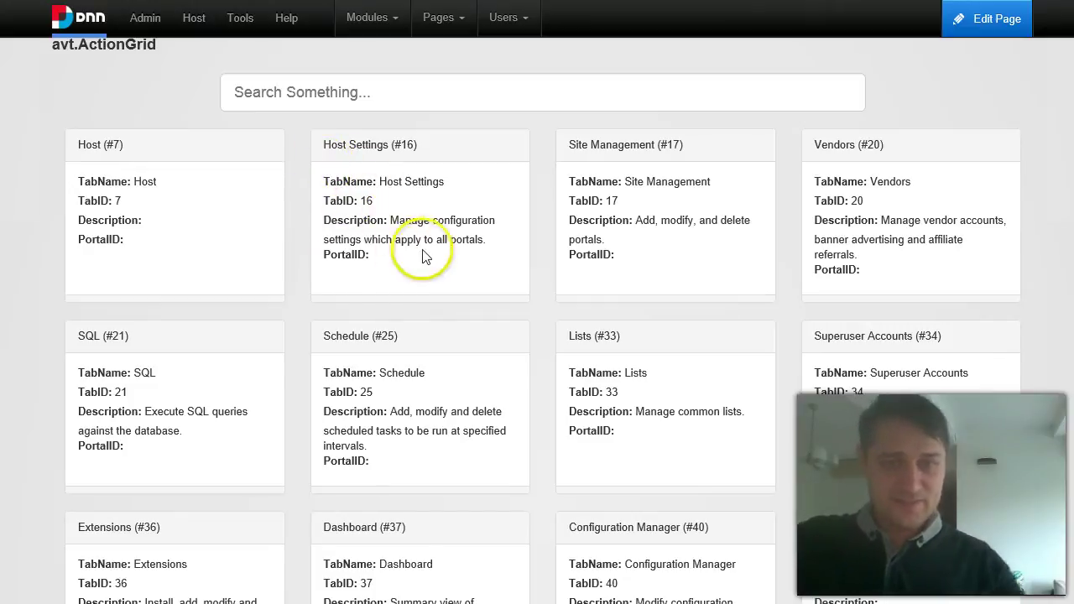
scroll(982, 197, down, 3)
scroll(1055, 223, up, 5)
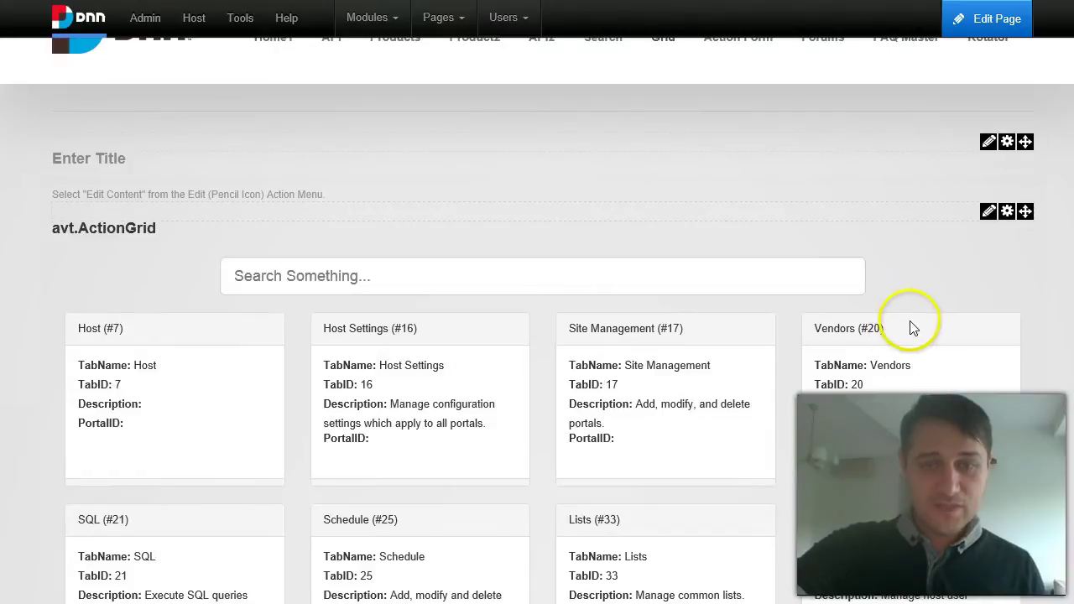
scroll(911, 331, down, 2)
click(742, 235)
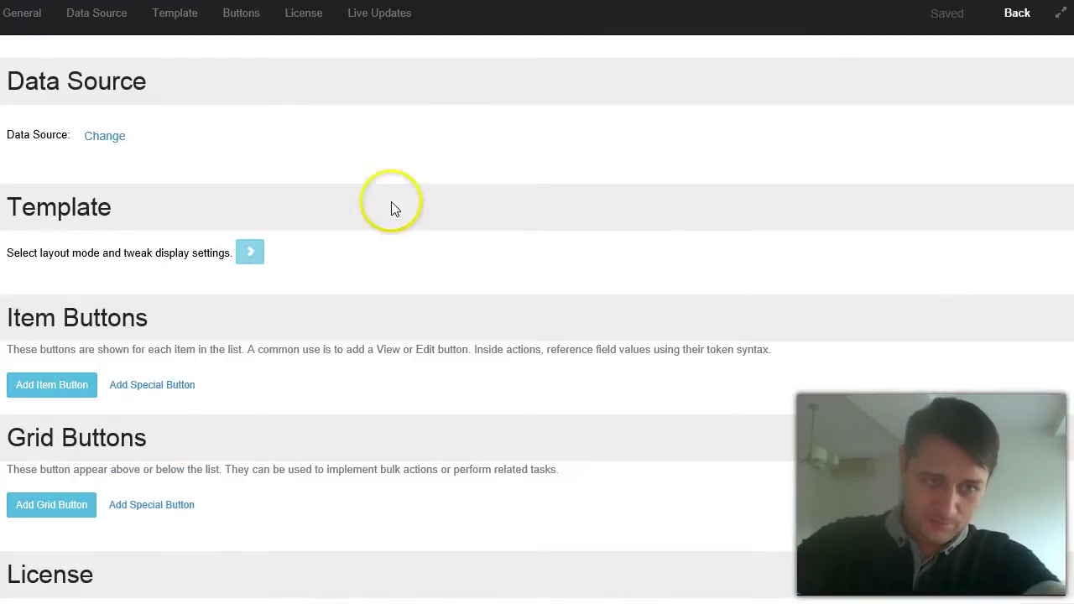
- Reopen the grid management, add a grid button and set its ID to "Add"
scroll(209, 360, down, 3)
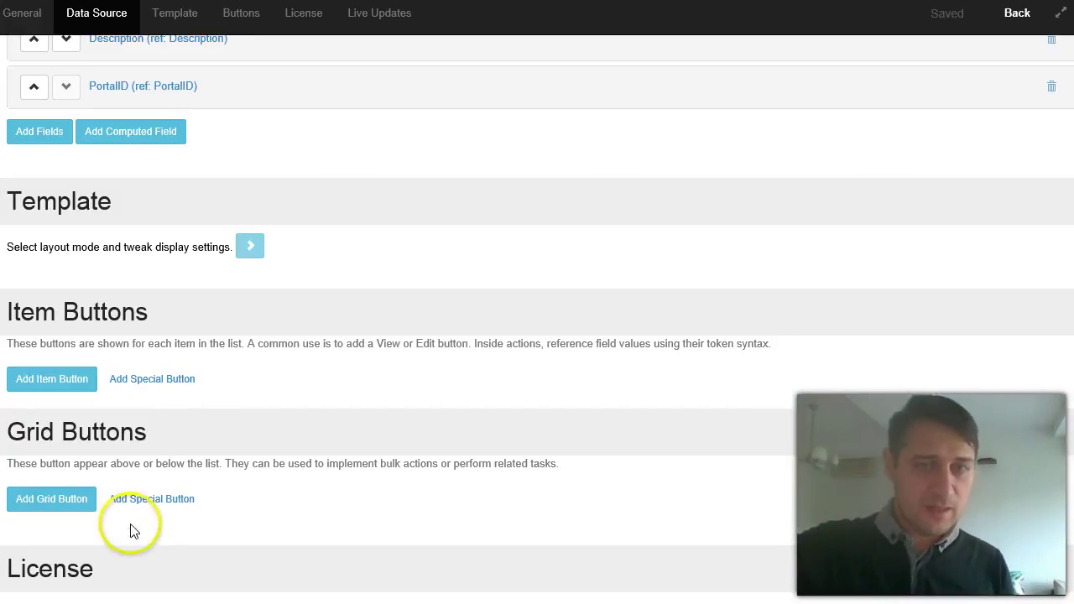
scroll(178, 508, down, 1)
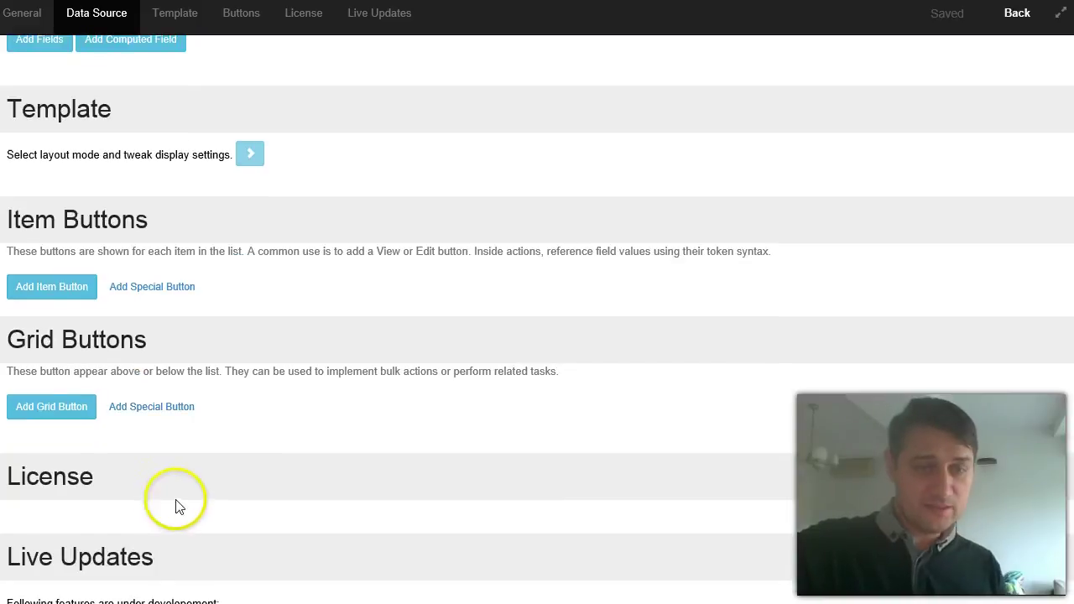
click(48, 412)
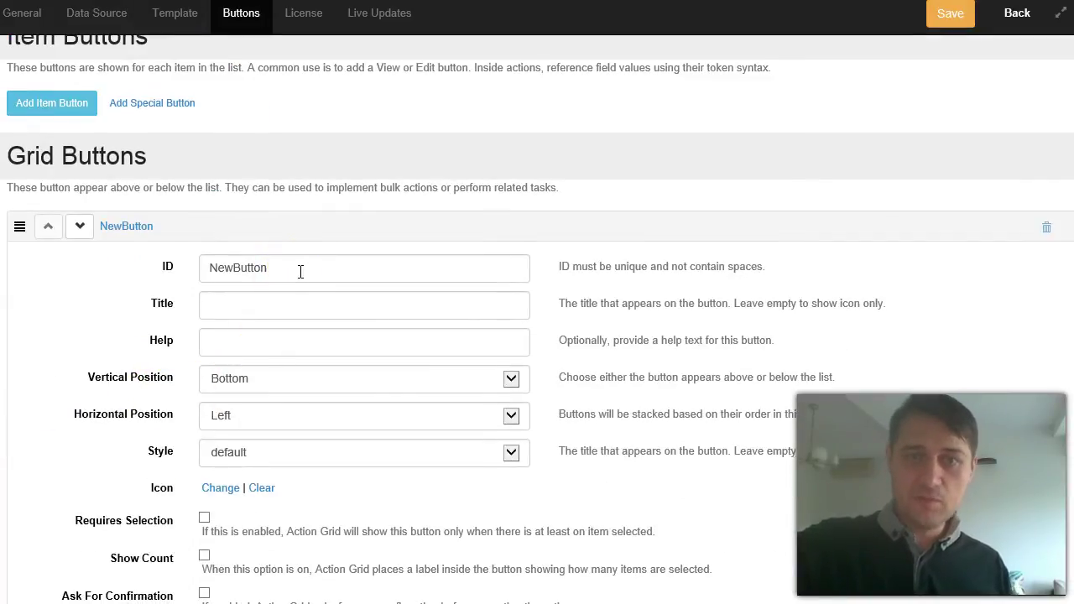
drag(299, 271, 180, 250)
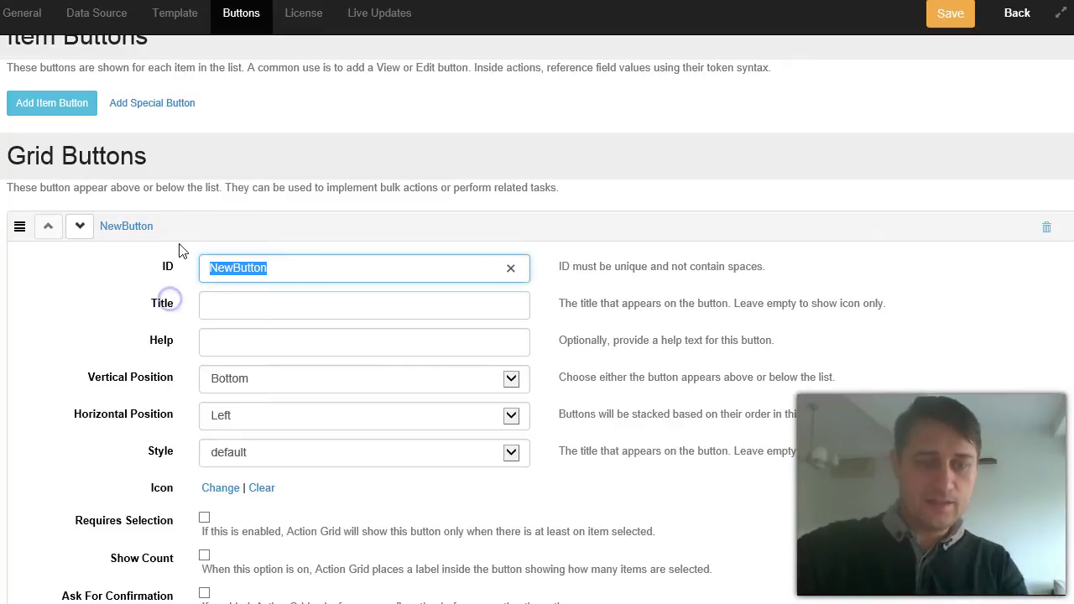
text(Add)
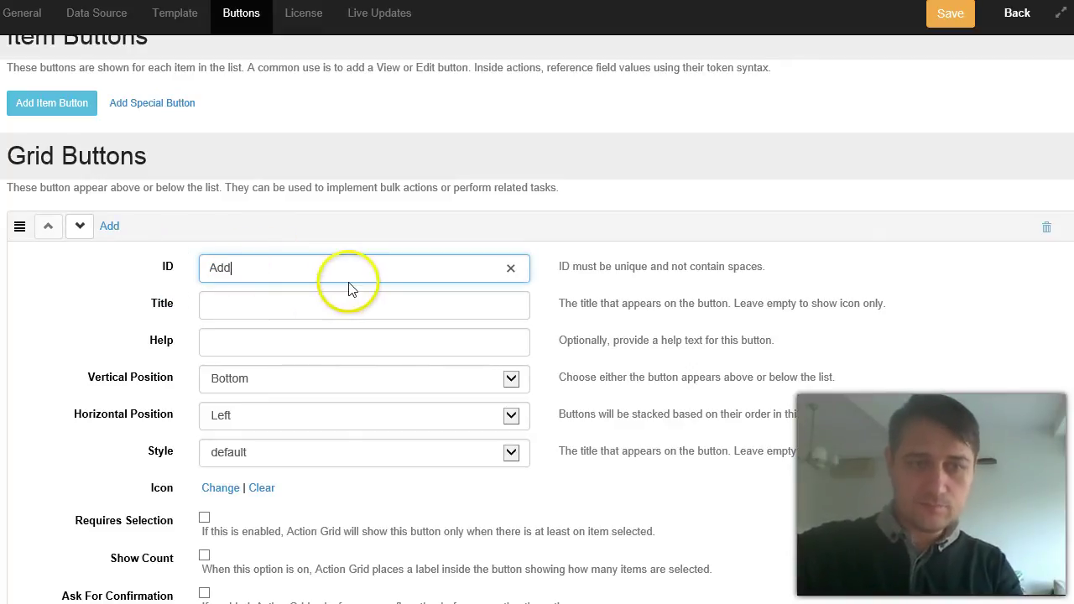
- Examine the grid button's settings and the categories of actions that can be added to it
scroll(349, 286, up, 2)
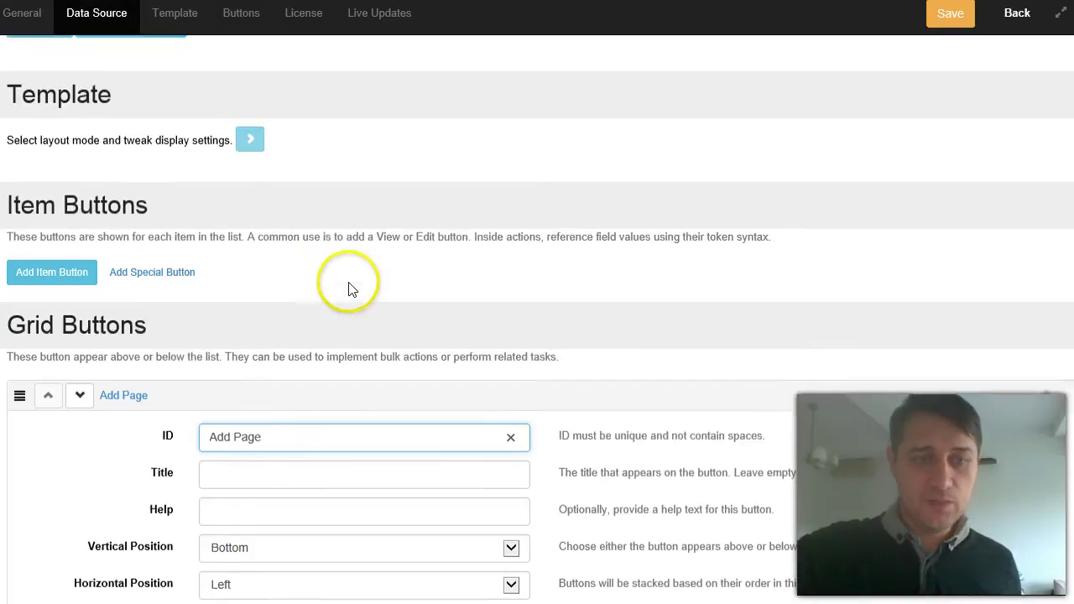
scroll(349, 282, down, 4)
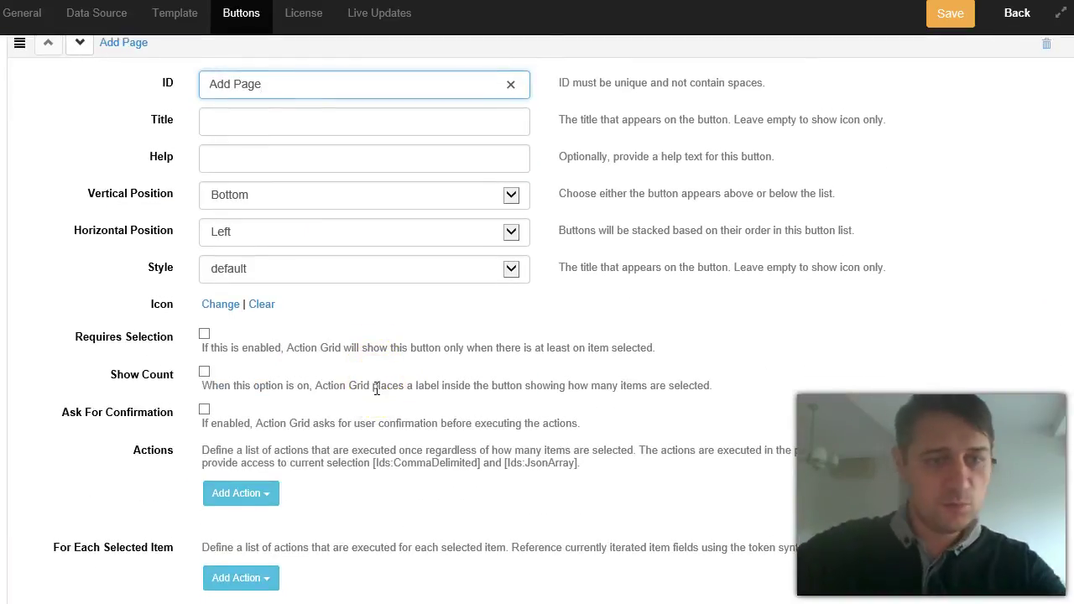
scroll(420, 361, down, 2)
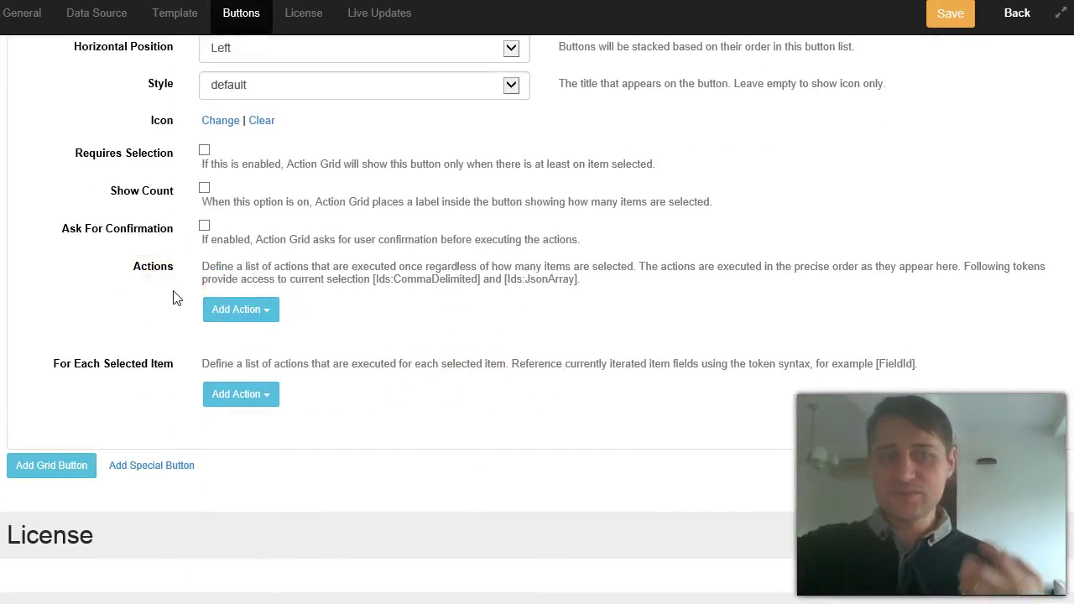
click(238, 309)
scroll(252, 336, down, 1)
mouse_move(317, 458)
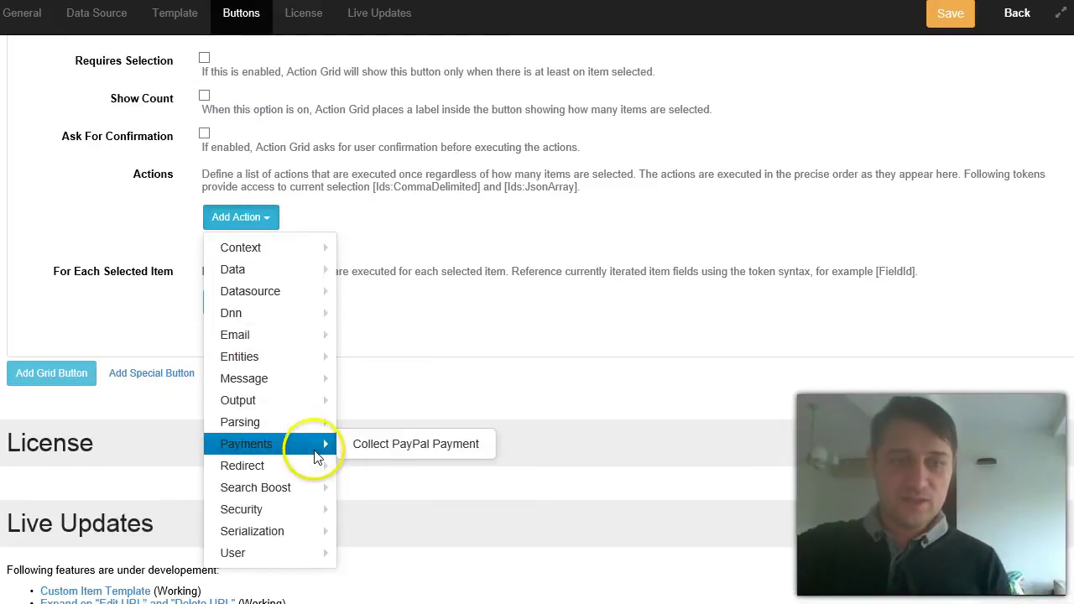
mouse_move(297, 489)
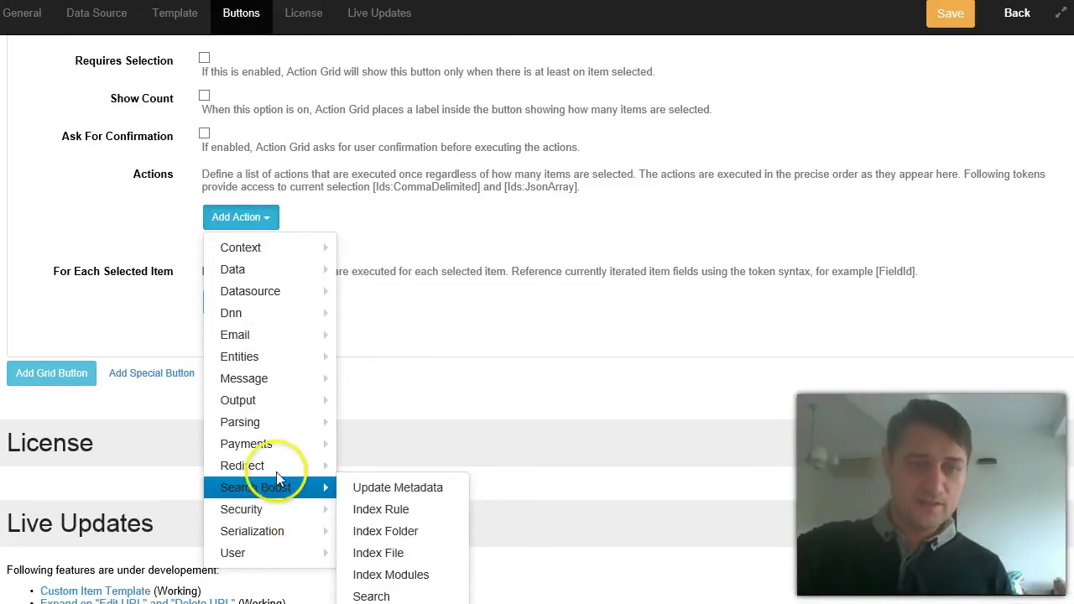
mouse_move(295, 393)
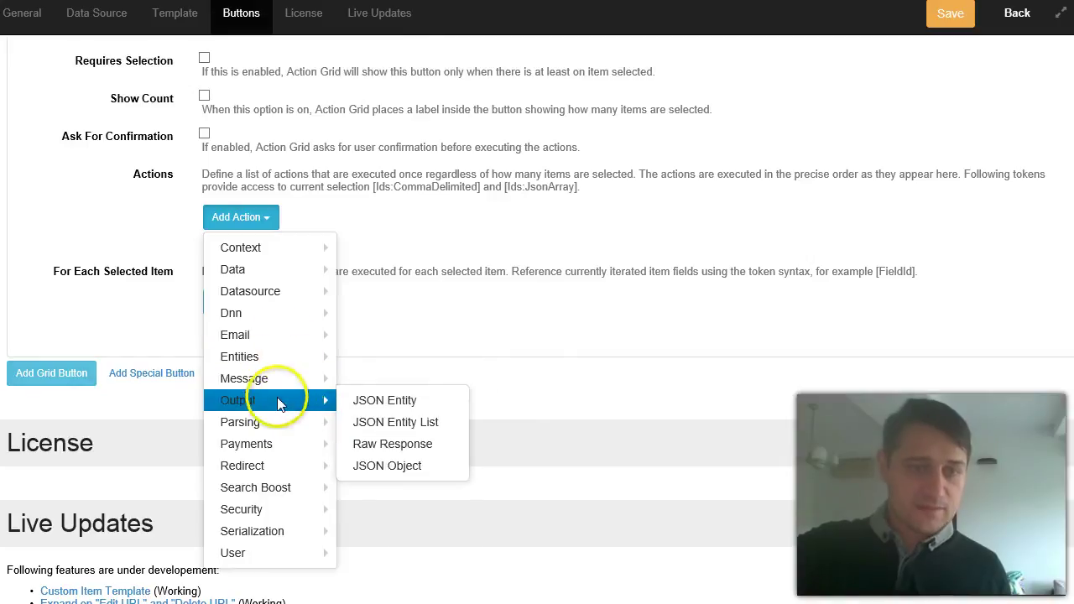
mouse_move(290, 445)
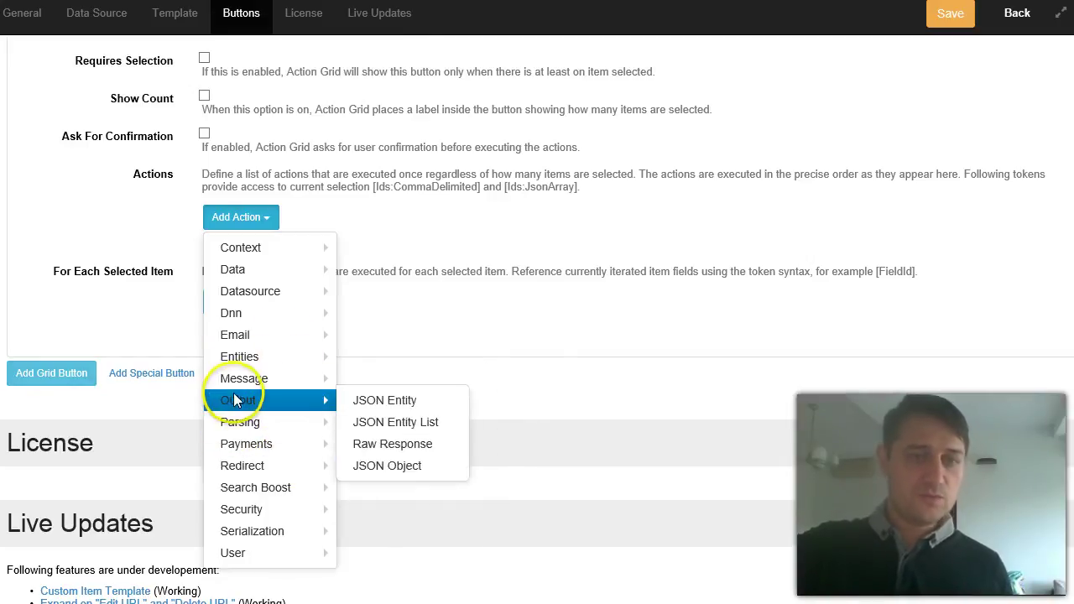
mouse_move(269, 338)
mouse_move(252, 269)
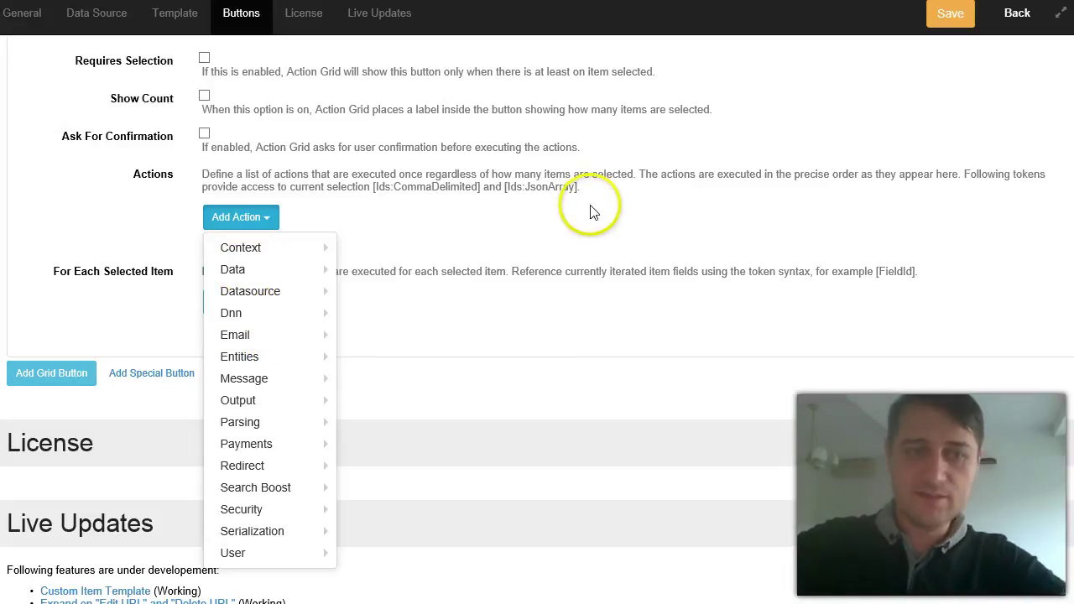
click(564, 230)
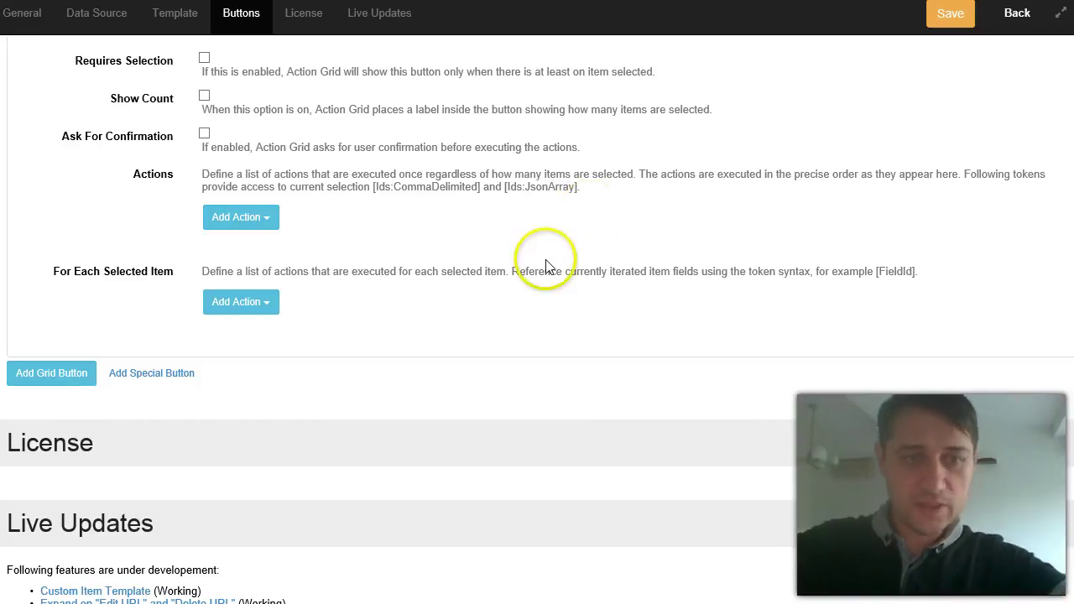
- Set the grid button's title to "Add Page" and its ID to "AddPage" without a space
scroll(382, 313, up, 5)
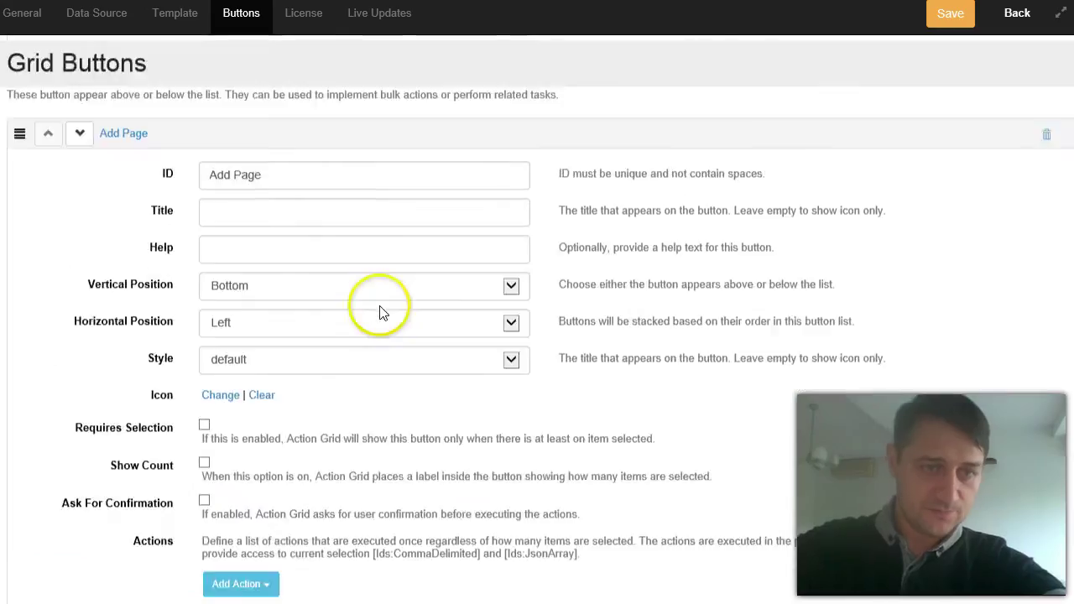
click(122, 235)
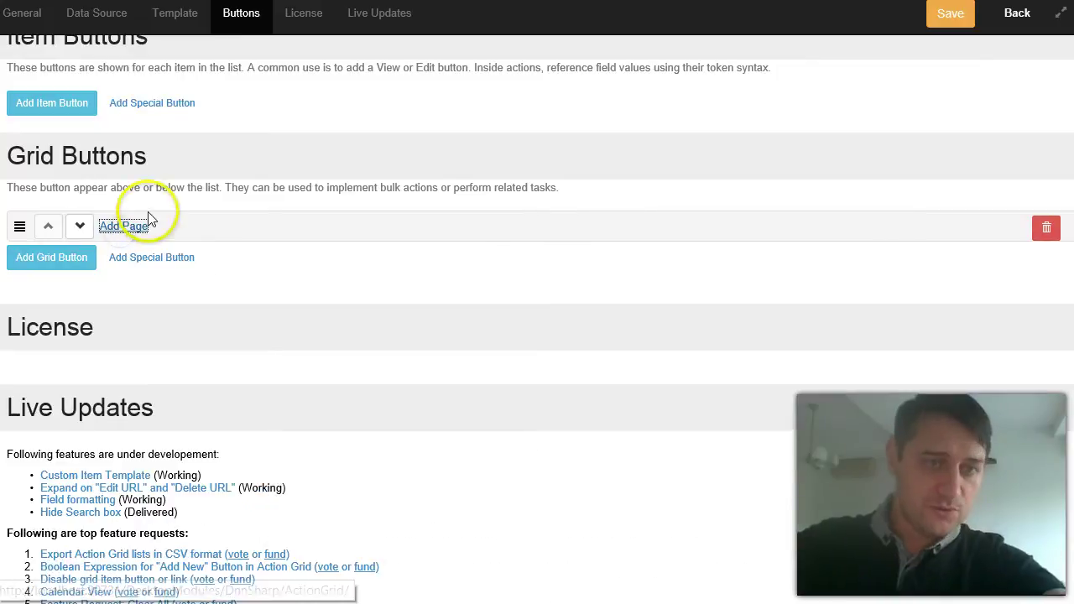
click(125, 225)
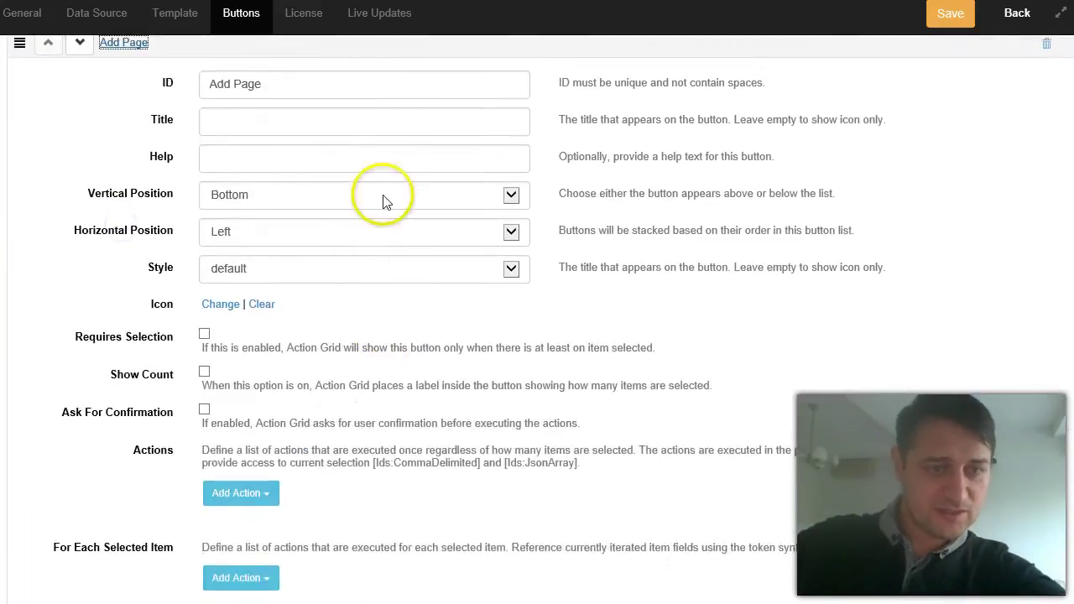
drag(259, 180, 202, 179)
key(ctrl+c)
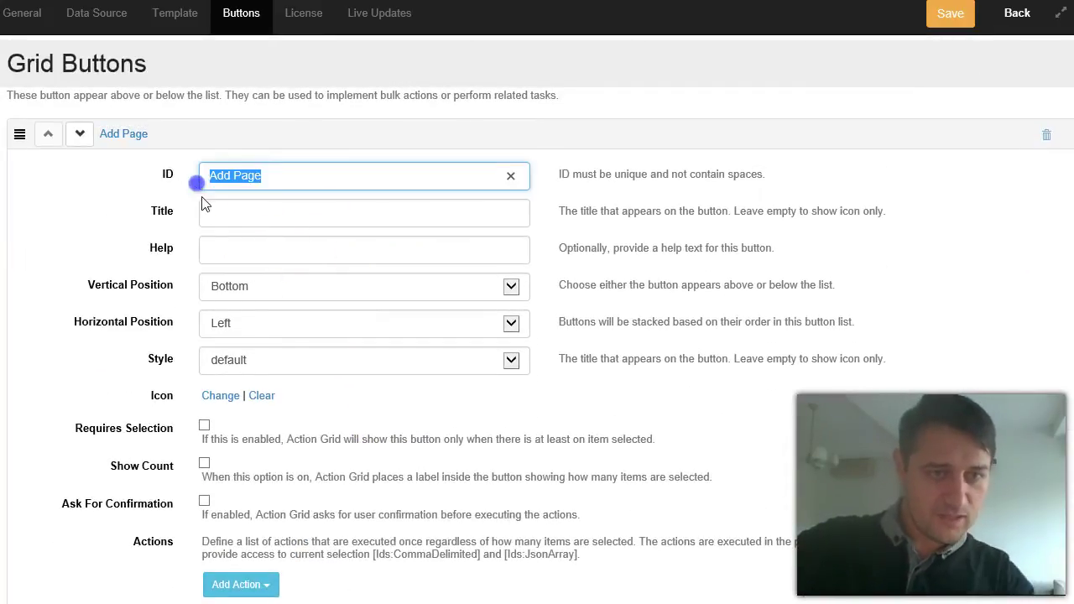
click(237, 214)
key(ctrl+v)
click(232, 176)
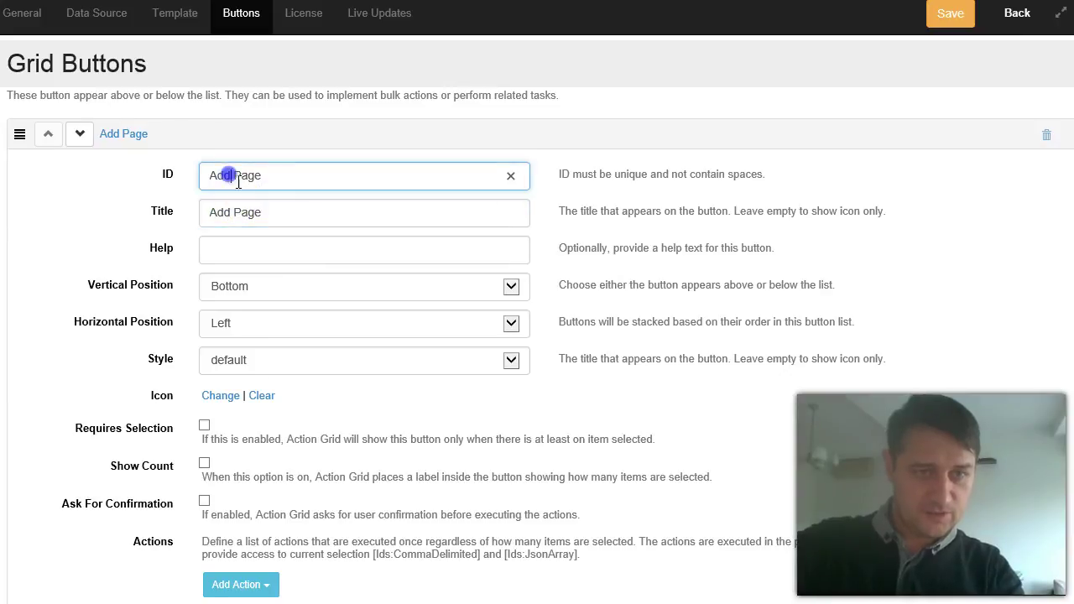
key(BackSpace)
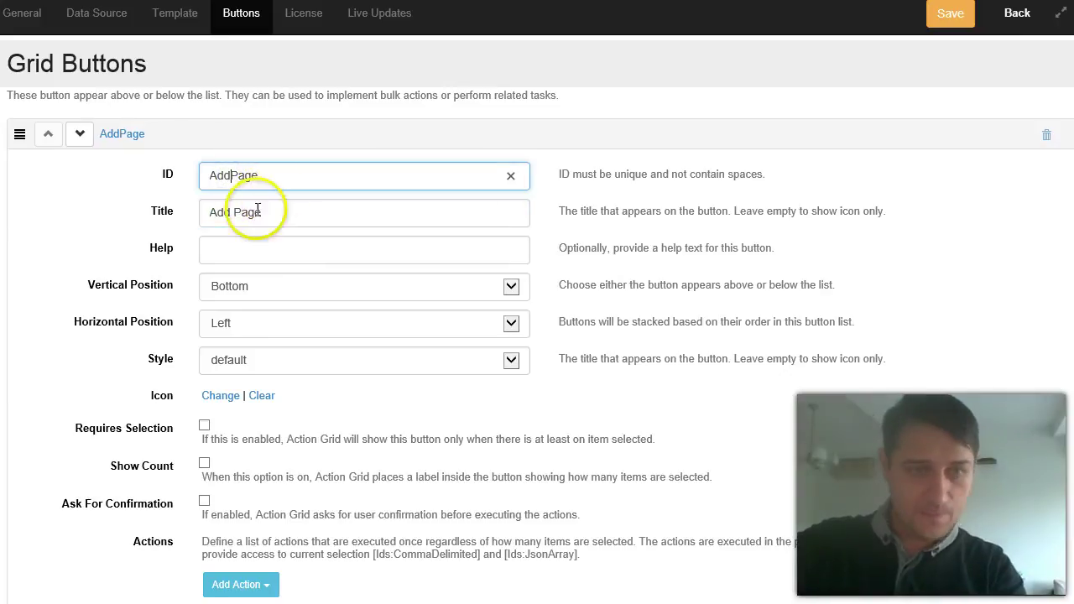
- Keep the button's position at Bottom and Left, set its style to primary and choose the glyphicon-plus icon
click(256, 288)
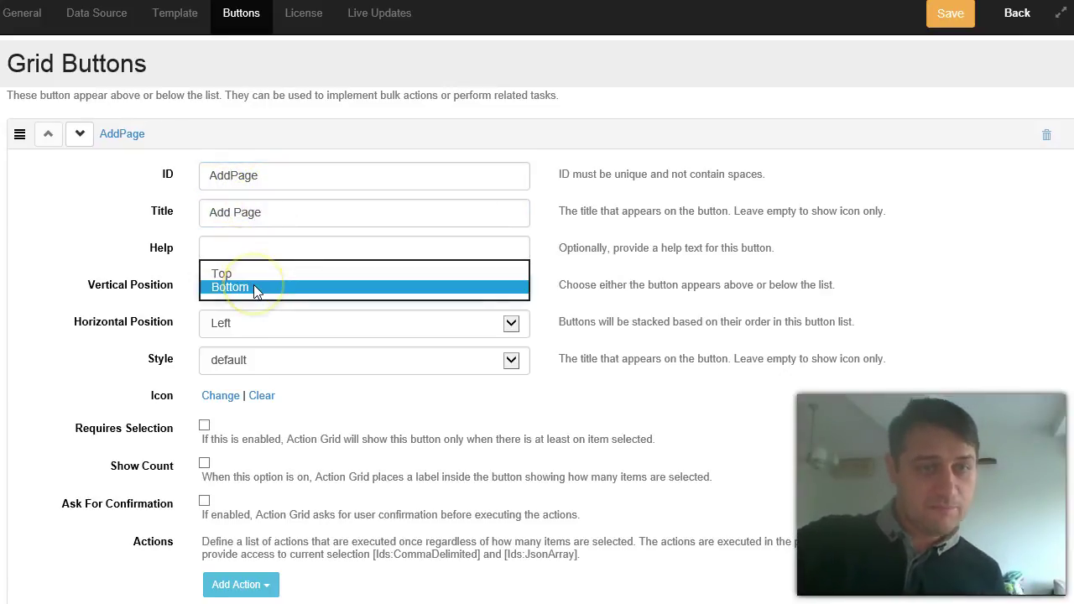
click(214, 324)
click(217, 324)
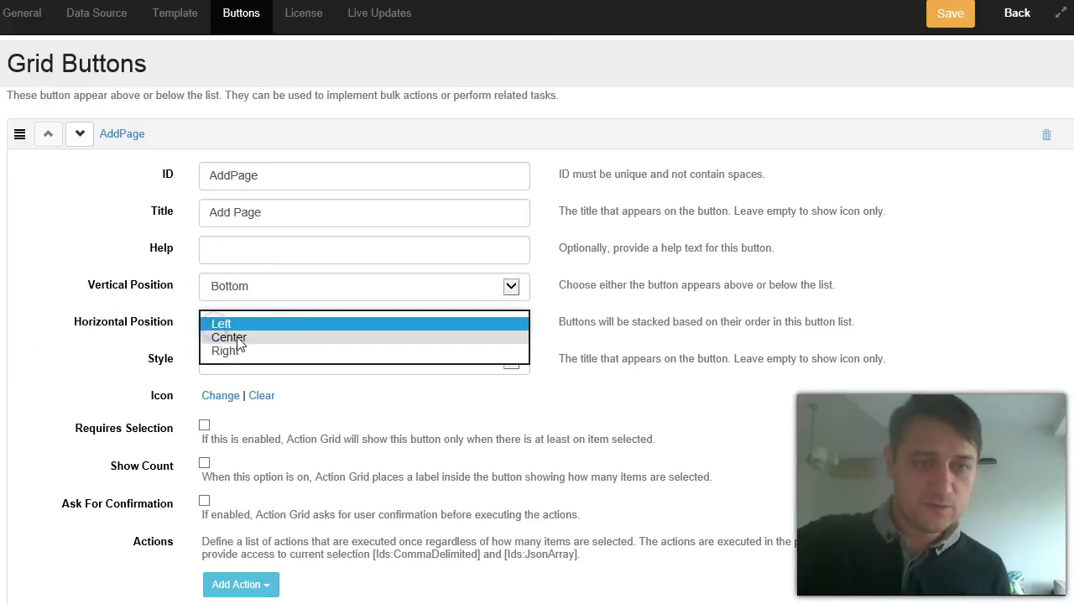
click(251, 359)
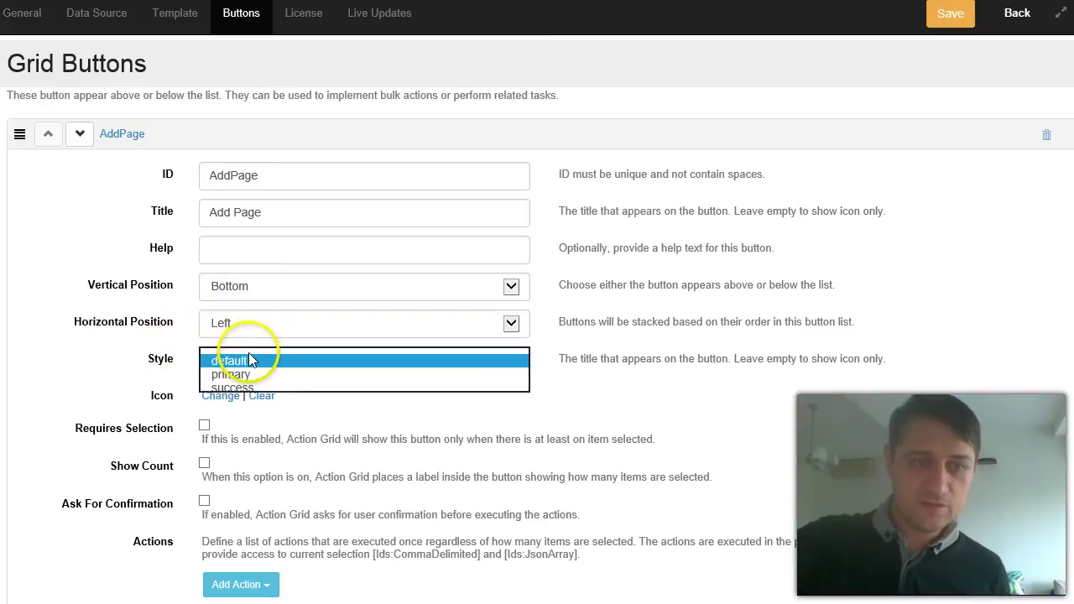
click(247, 372)
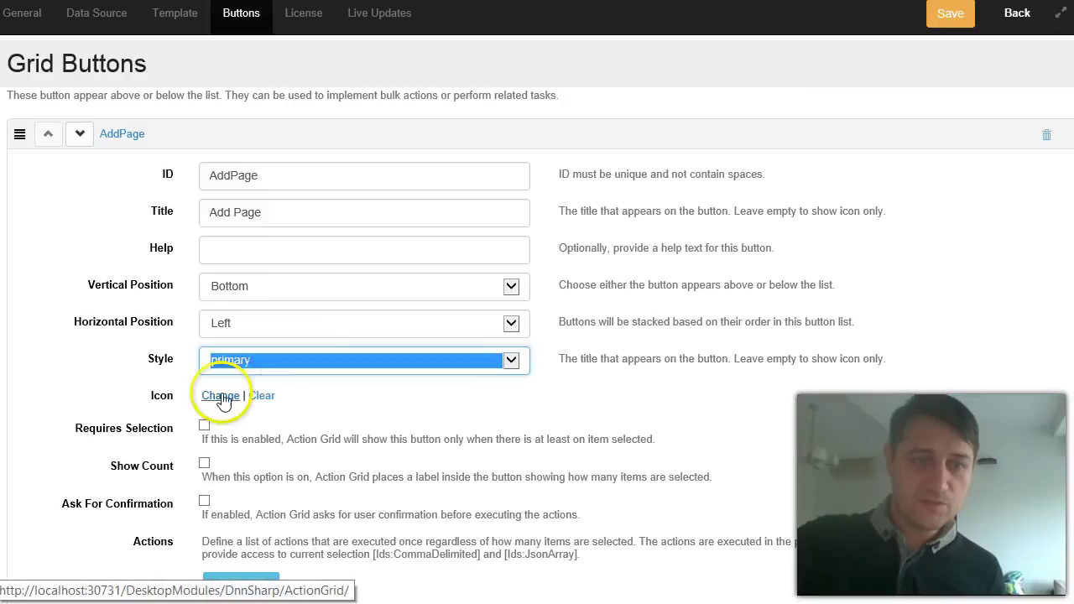
click(221, 396)
scroll(453, 355, down, 3)
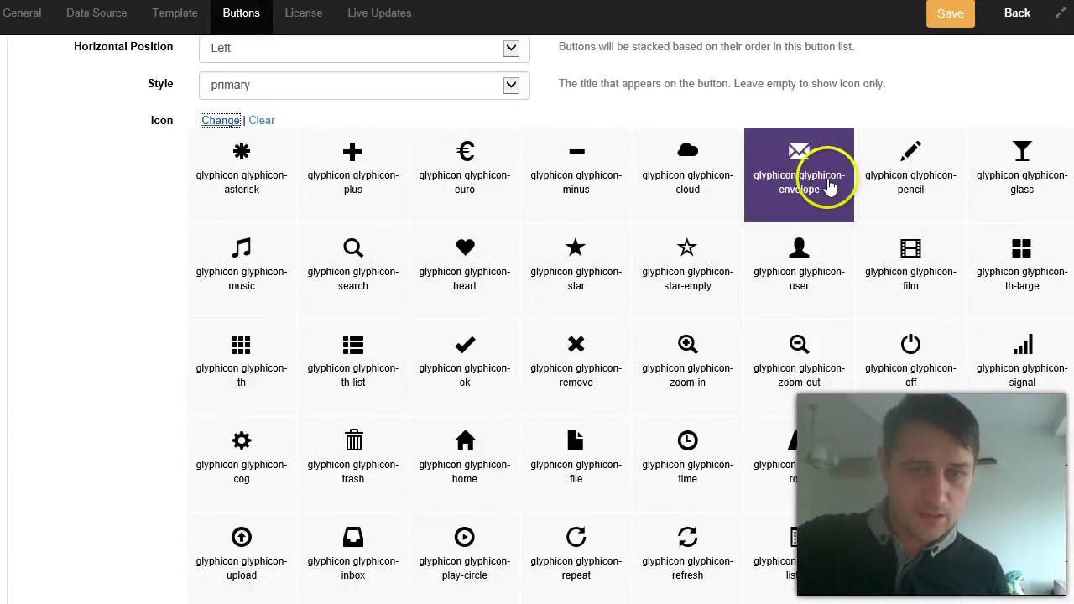
click(375, 184)
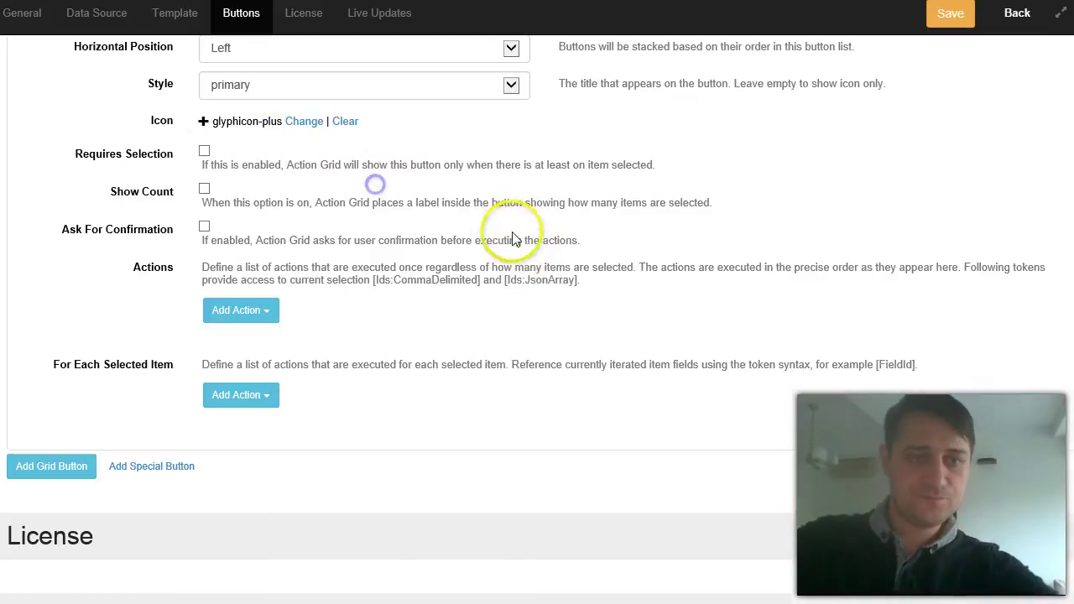
- Collapse the AddPage button's settings, save the grid configuration and return to the page
scroll(28, 252, up, 1)
click(121, 226)
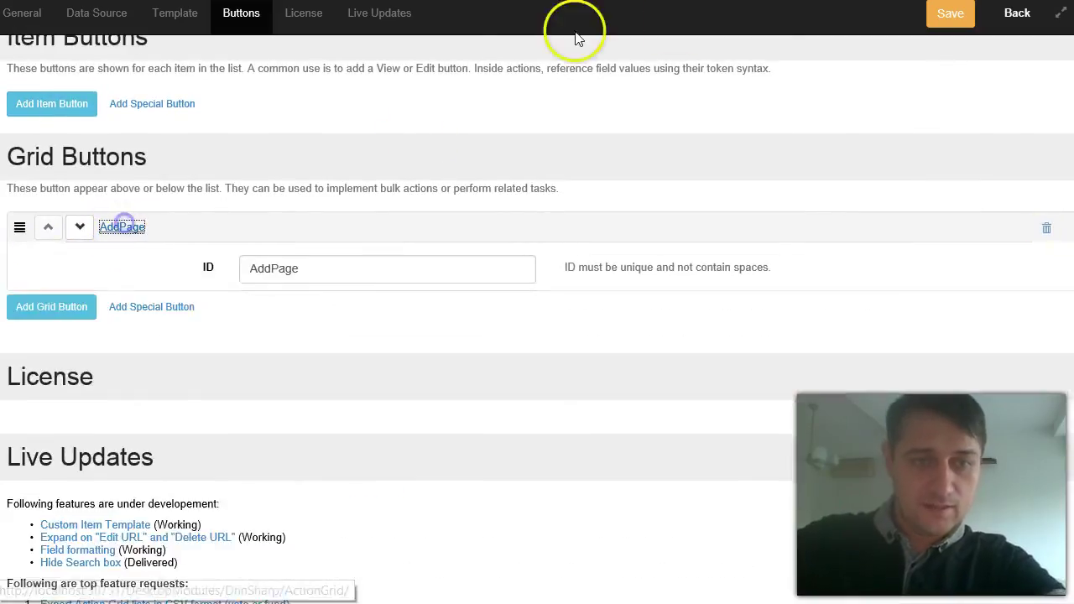
click(949, 14)
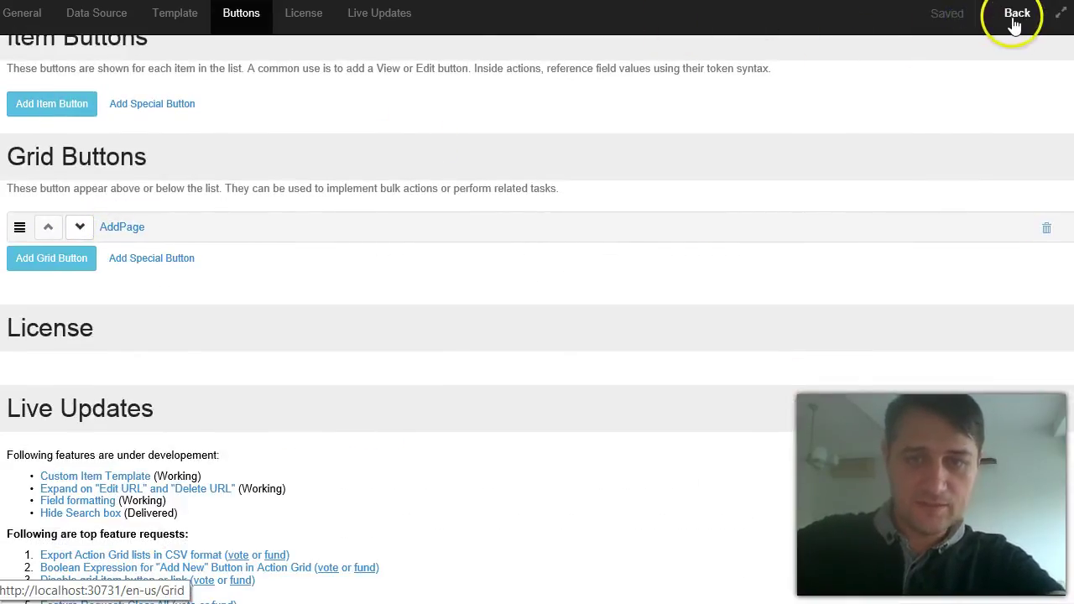
click(1016, 18)
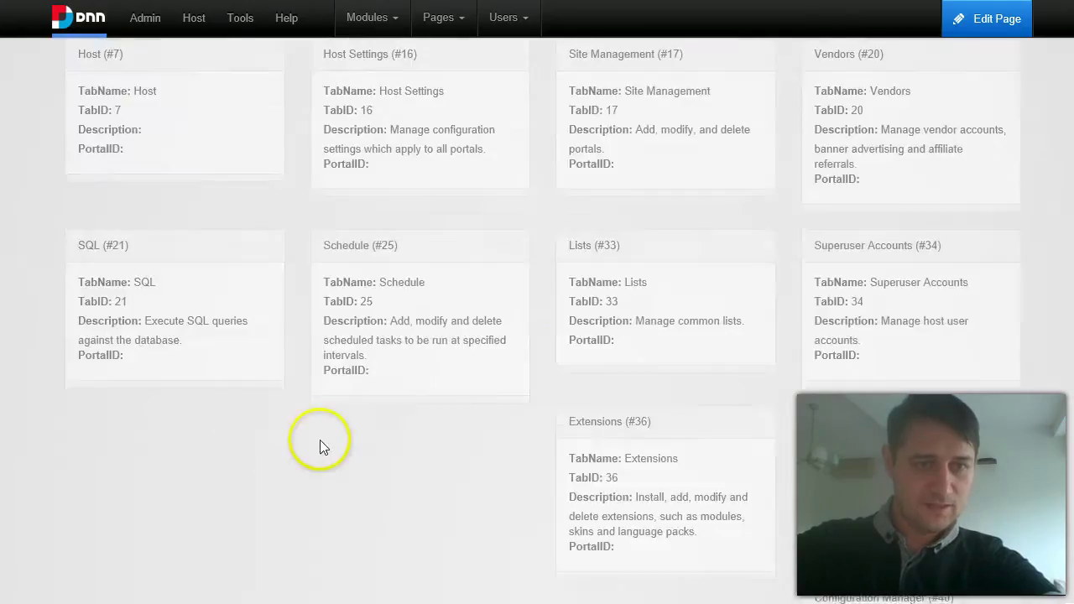
- Try out the Add Page button below the grid on the page
scroll(211, 552, down, 5)
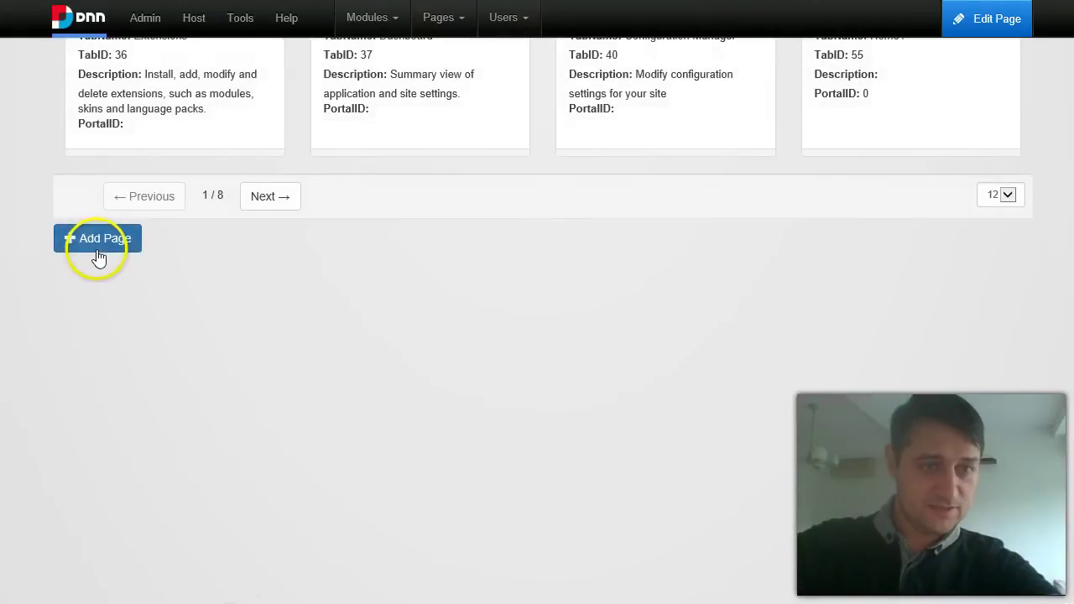
click(105, 239)
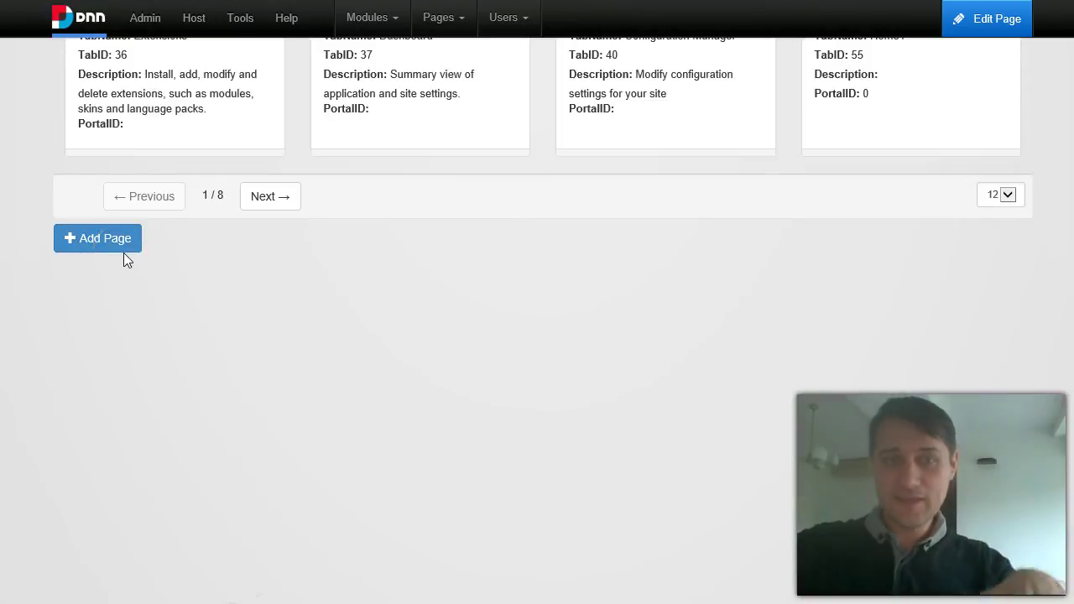
click(123, 252)
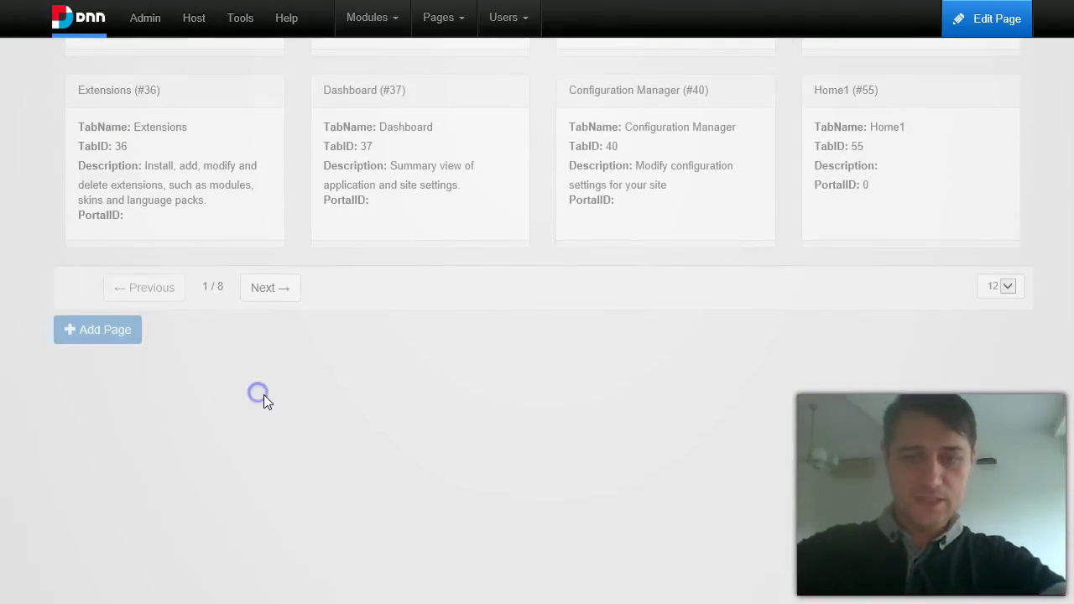
click(128, 514)
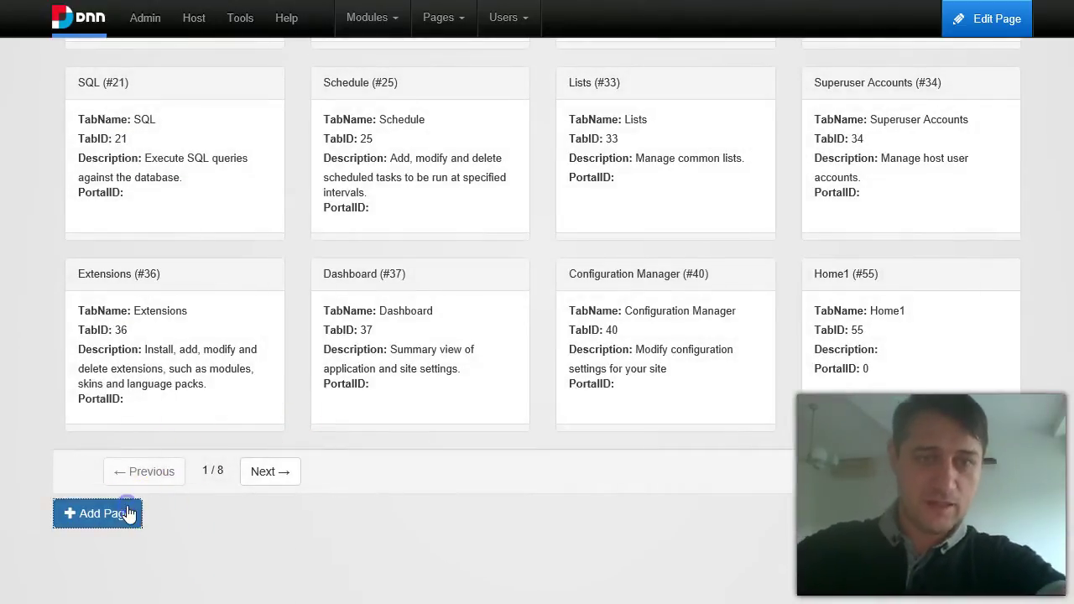
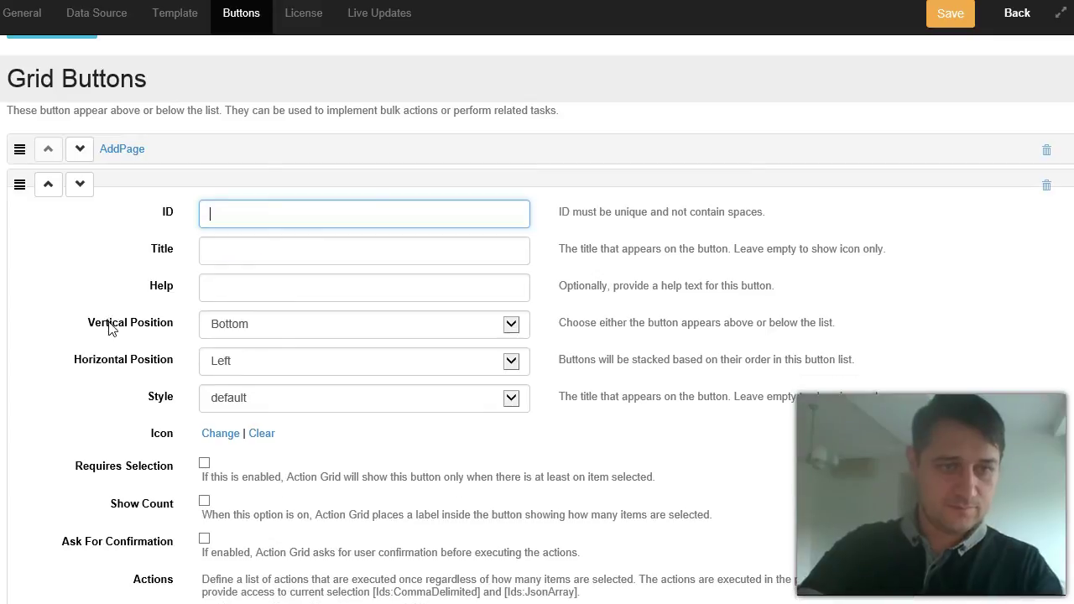
- Set the second grid button's ID to "SendReminders" and reuse the same text as its title
text(SendReminders)
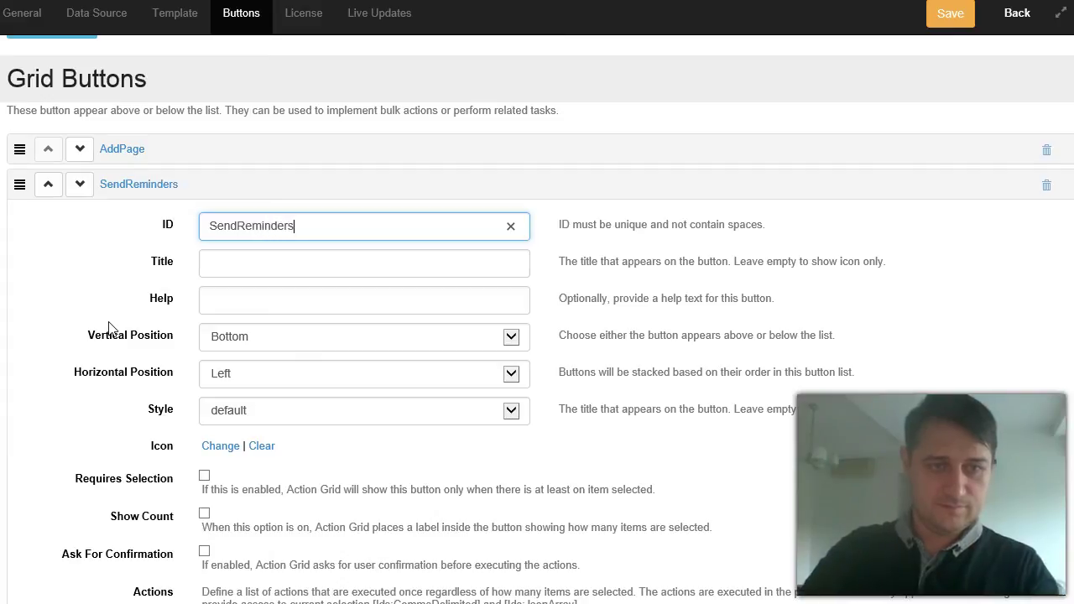
key(ctrl+a)
key(ctrl+c)
click(269, 263)
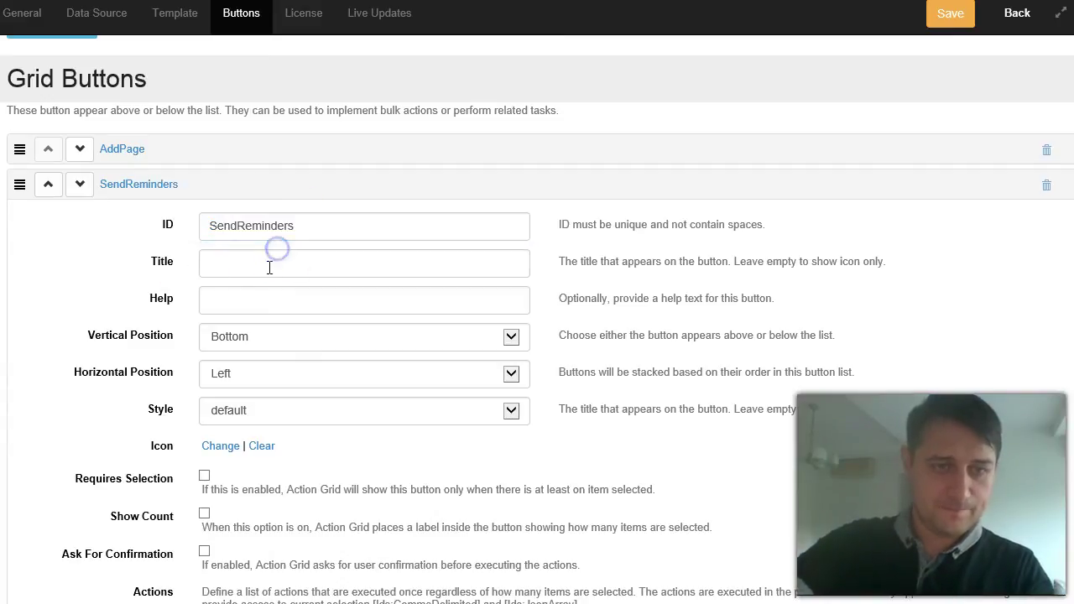
key(ctrl+v)
- Examine the SendReminders button's For Each Selected Item section and the action categories it offers
scroll(360, 305, down, 3)
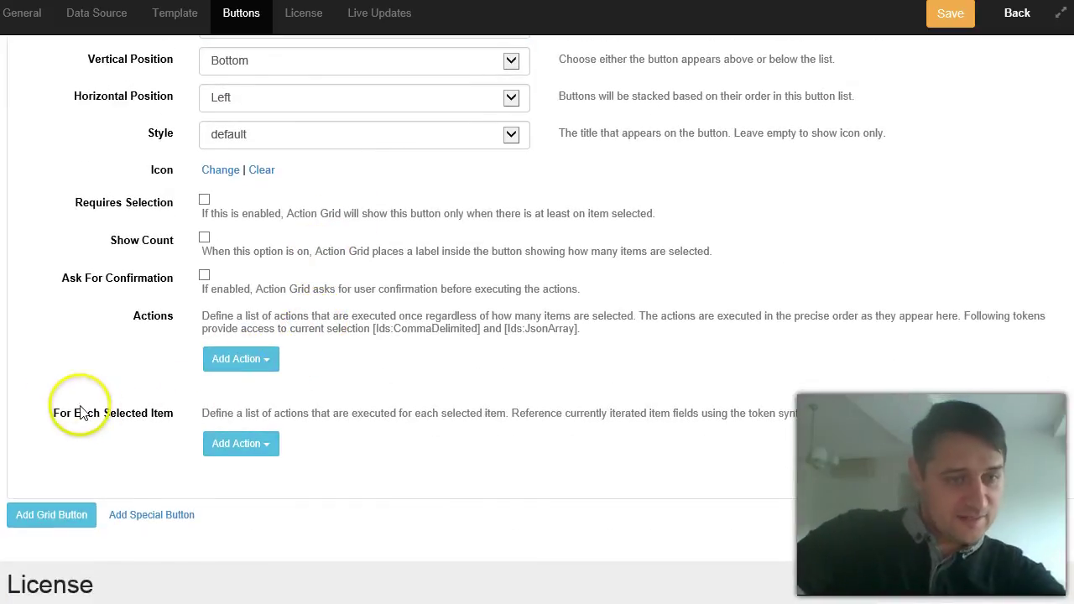
double_click(191, 398)
drag(191, 398, 319, 456)
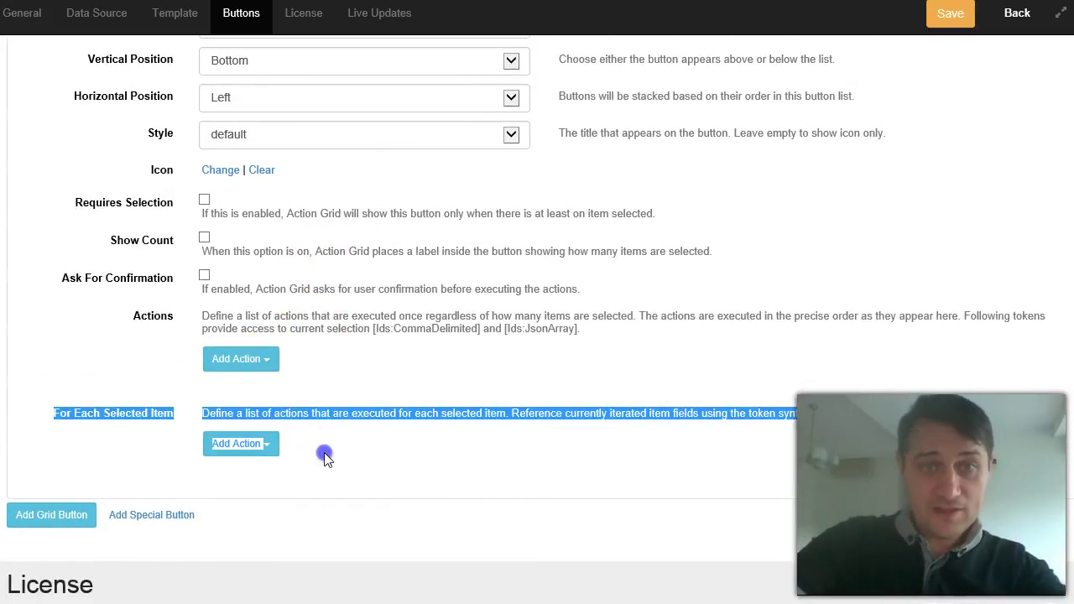
click(343, 455)
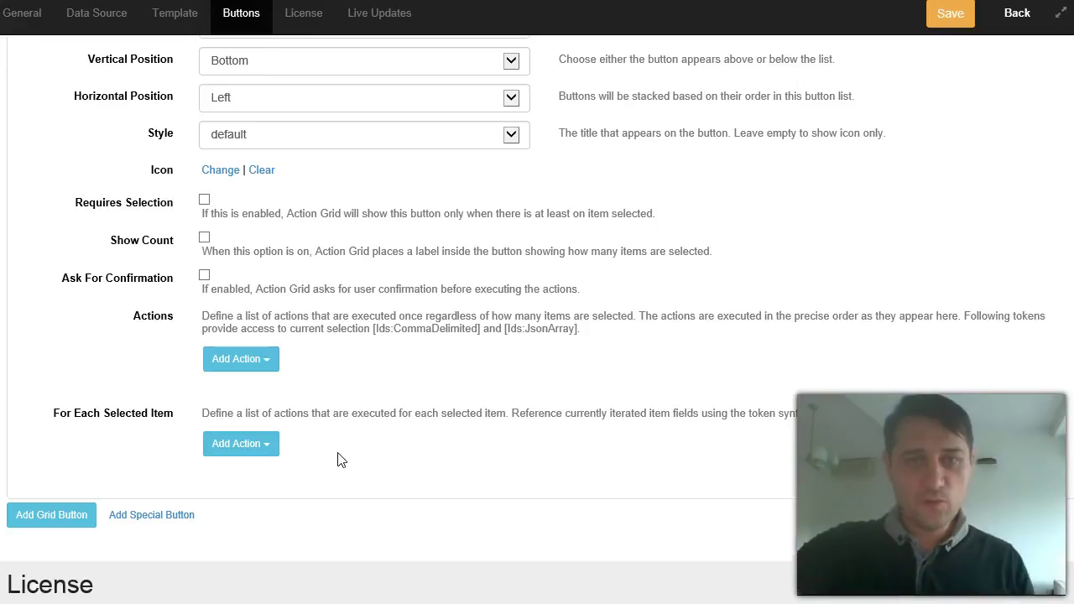
click(239, 447)
scroll(239, 449, down, 1)
mouse_move(243, 458)
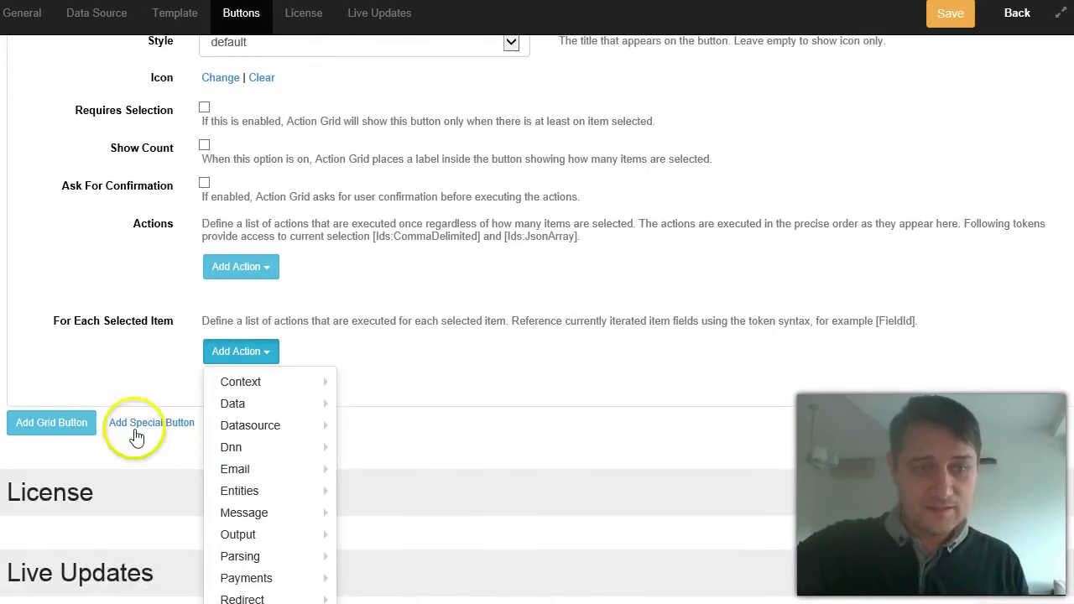
click(117, 340)
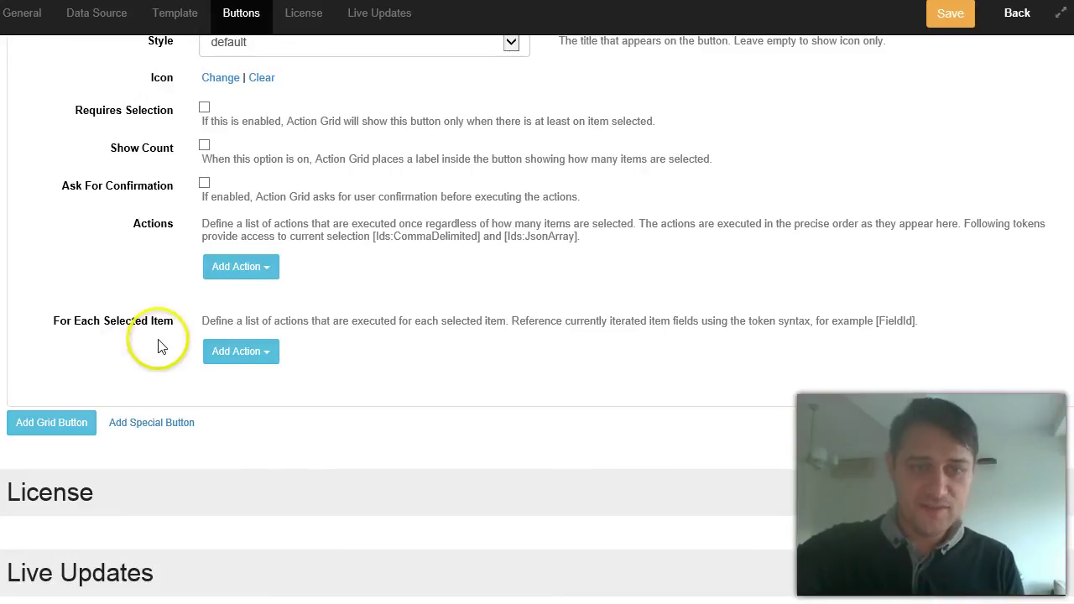
- Add a Send Email action that runs for each selected item of the SendReminders button
click(268, 351)
scroll(271, 361, down, 1)
mouse_move(284, 386)
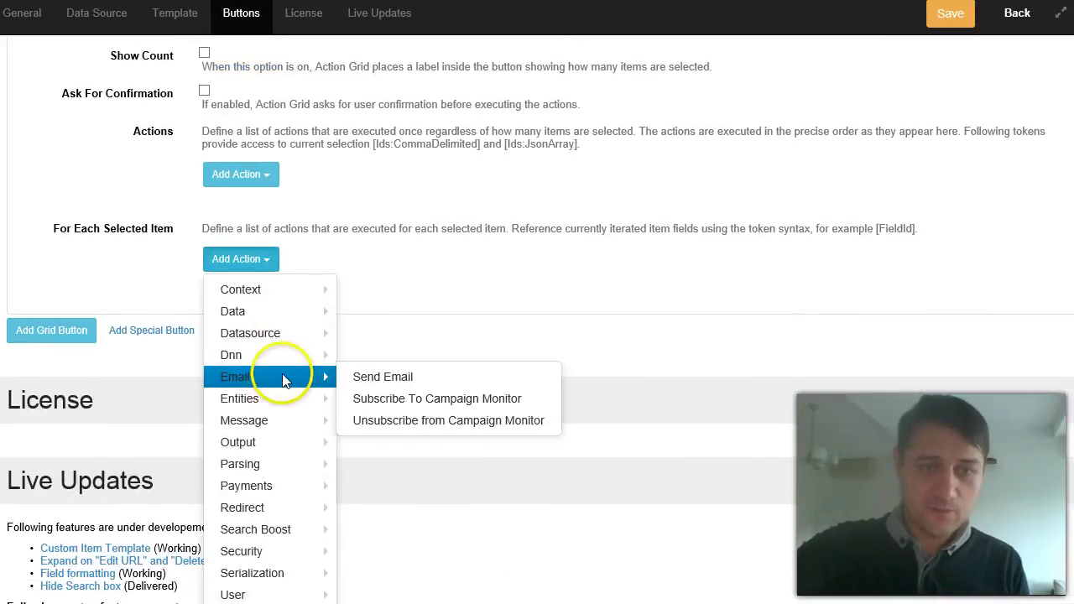
click(356, 366)
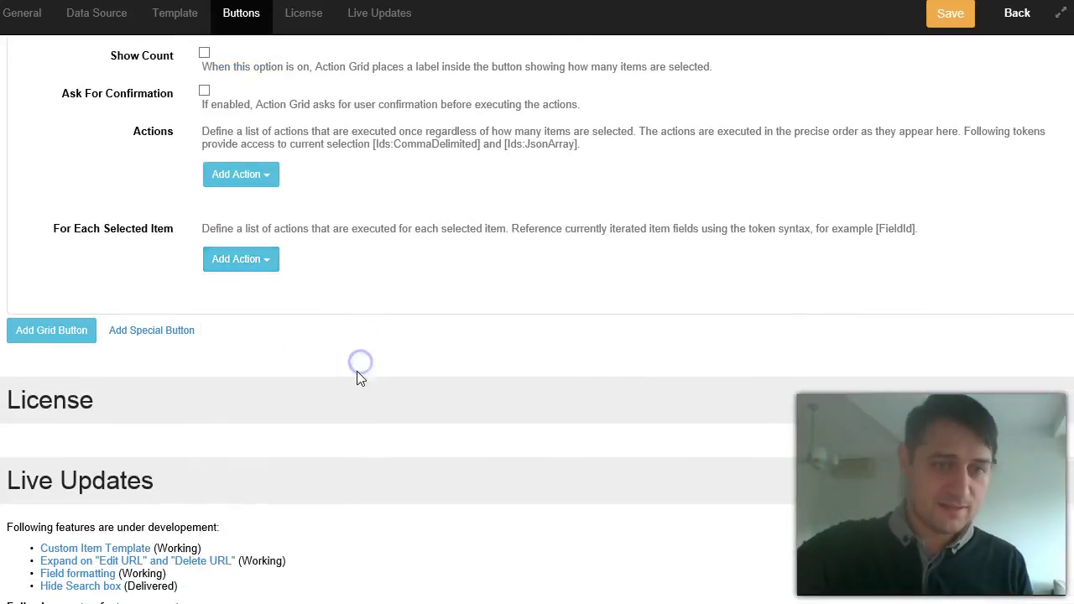
click(277, 259)
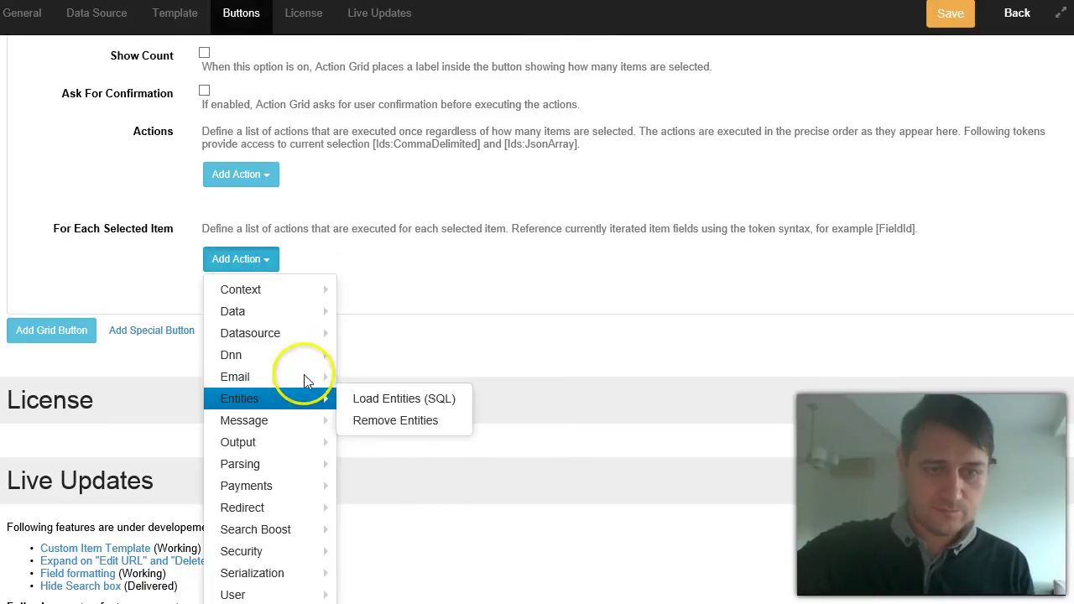
click(355, 378)
- Enter the token [TabName] as the email body and collapse the Send Email action
scroll(420, 420, down, 4)
click(477, 463)
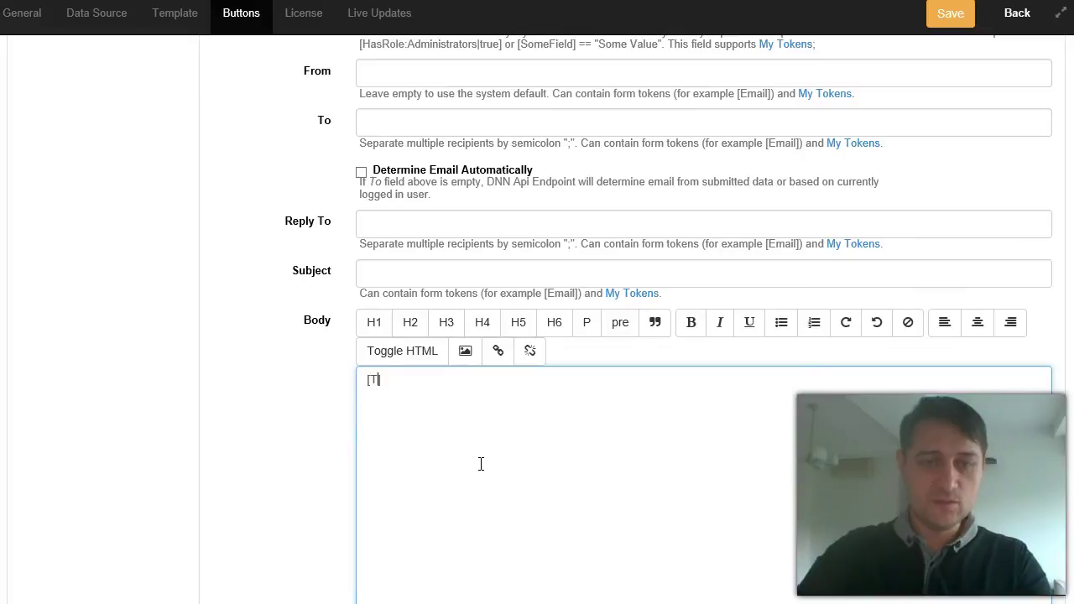
key(ctrl+a)
scroll(481, 464, up, 5)
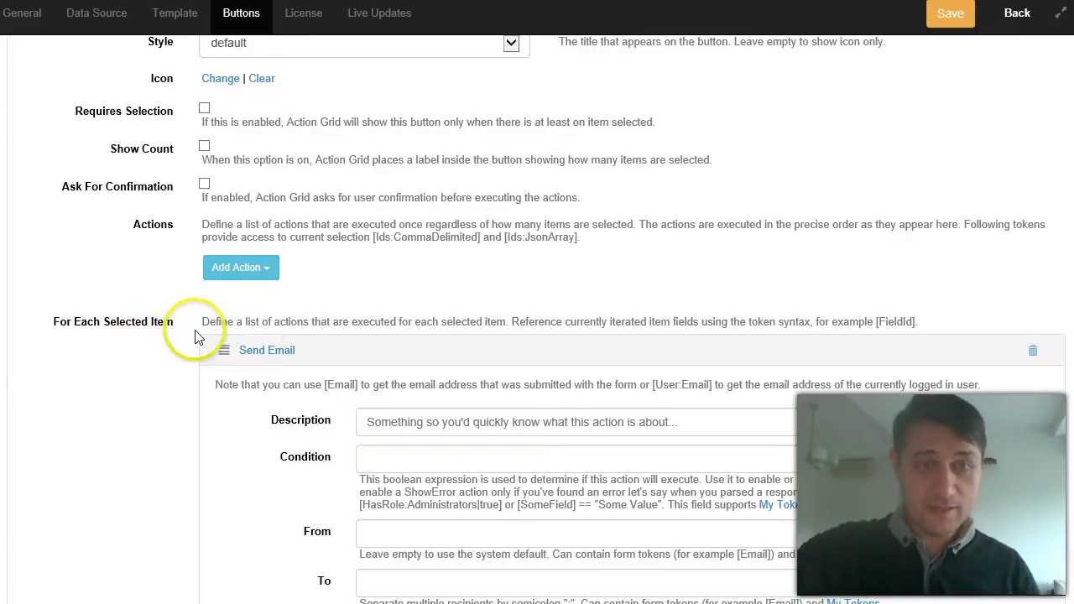
scroll(472, 504, down, 5)
click(513, 300)
drag(468, 224, 350, 202)
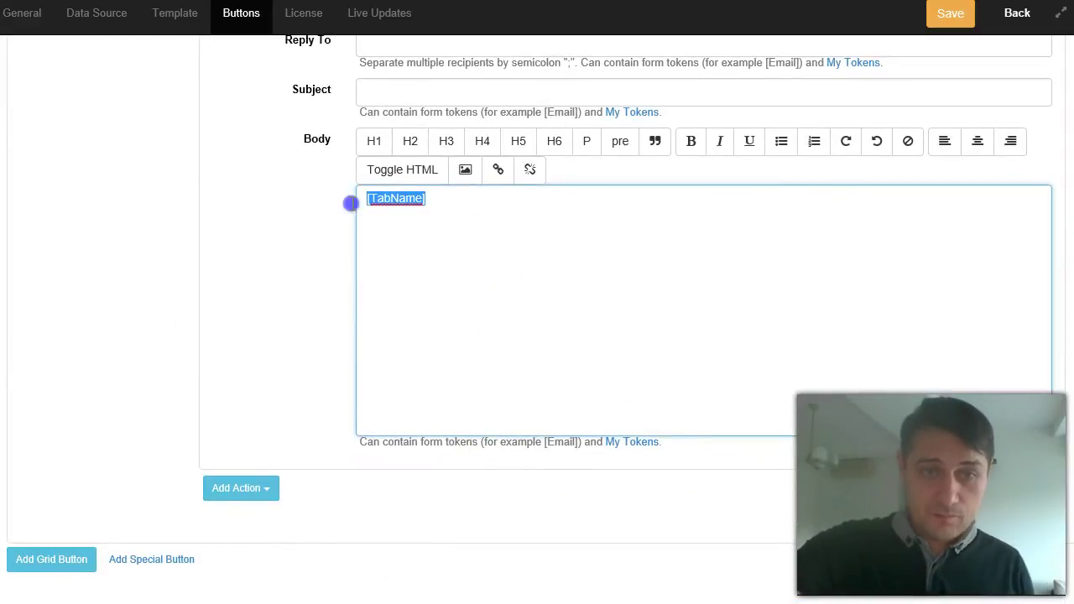
click(444, 223)
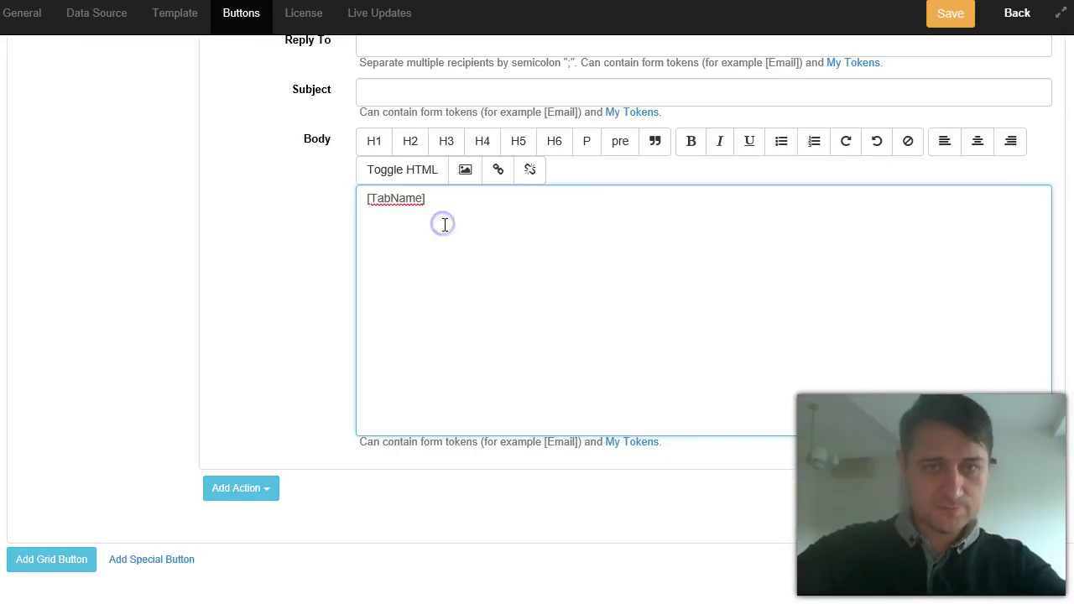
scroll(233, 264, up, 9)
click(248, 449)
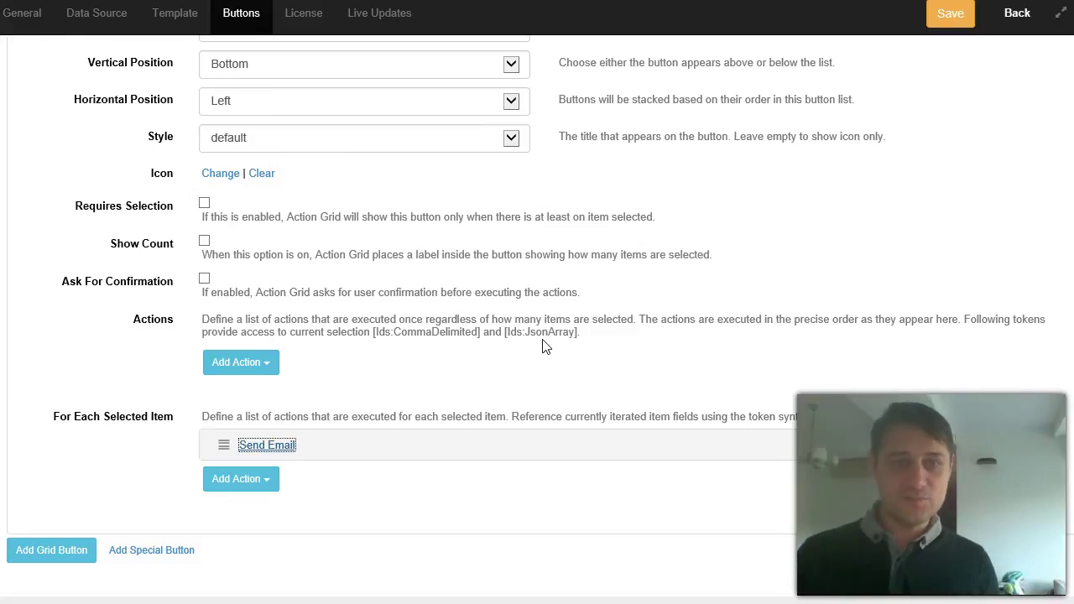
click(243, 363)
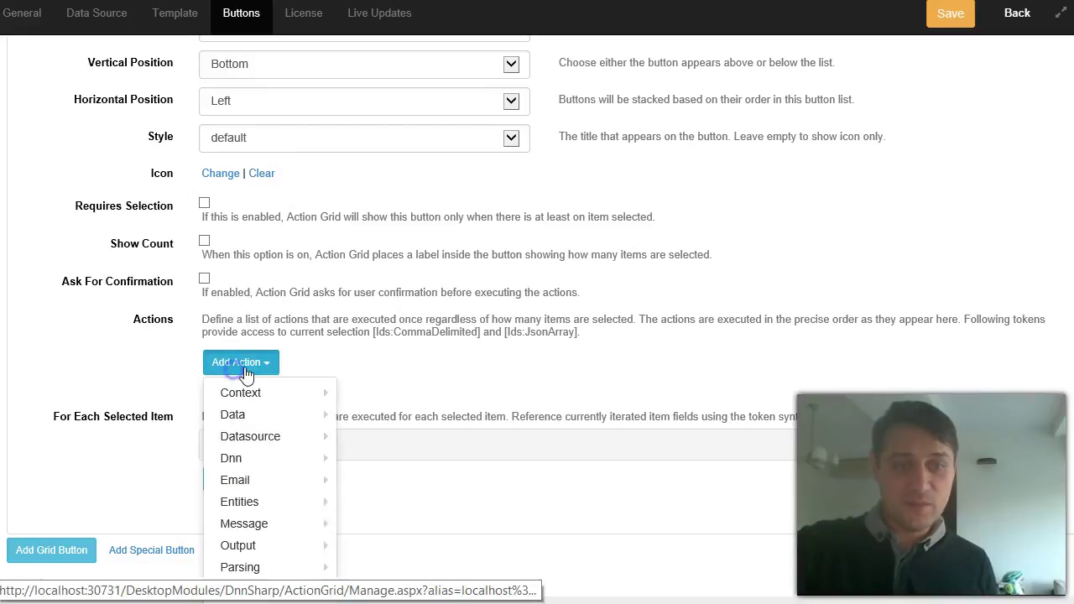
mouse_move(254, 464)
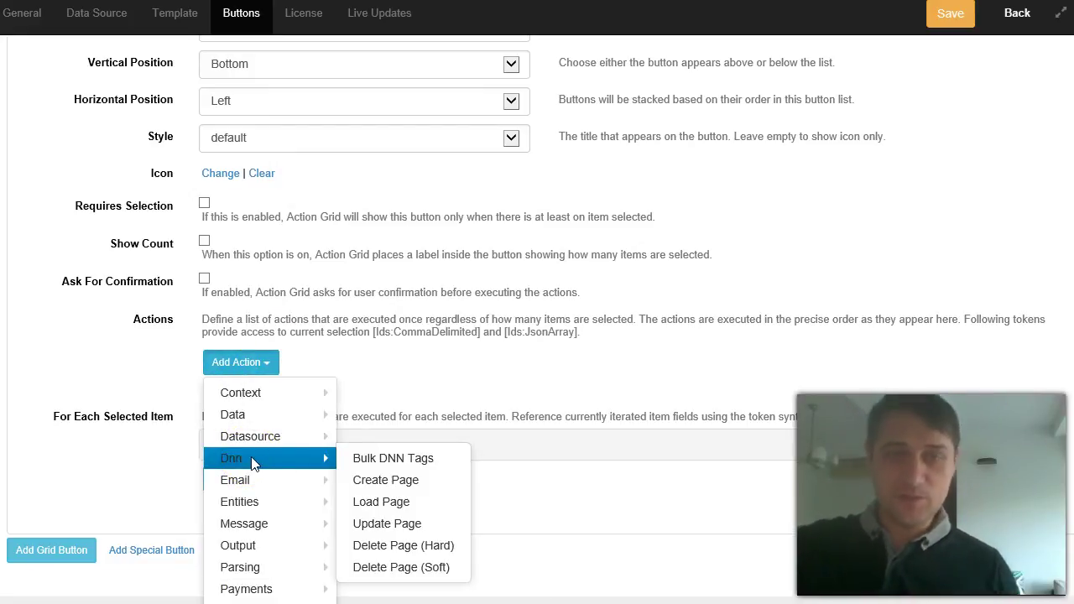
click(820, 301)
- Collapse the SendReminders grid button's settings
scroll(814, 304, up, 10)
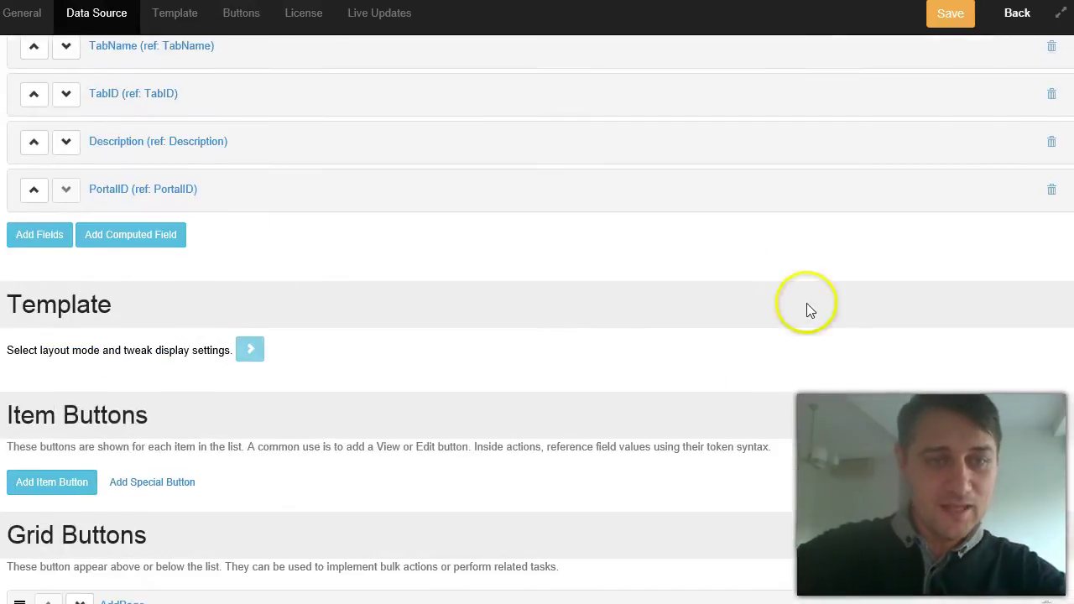
scroll(139, 495, down, 2)
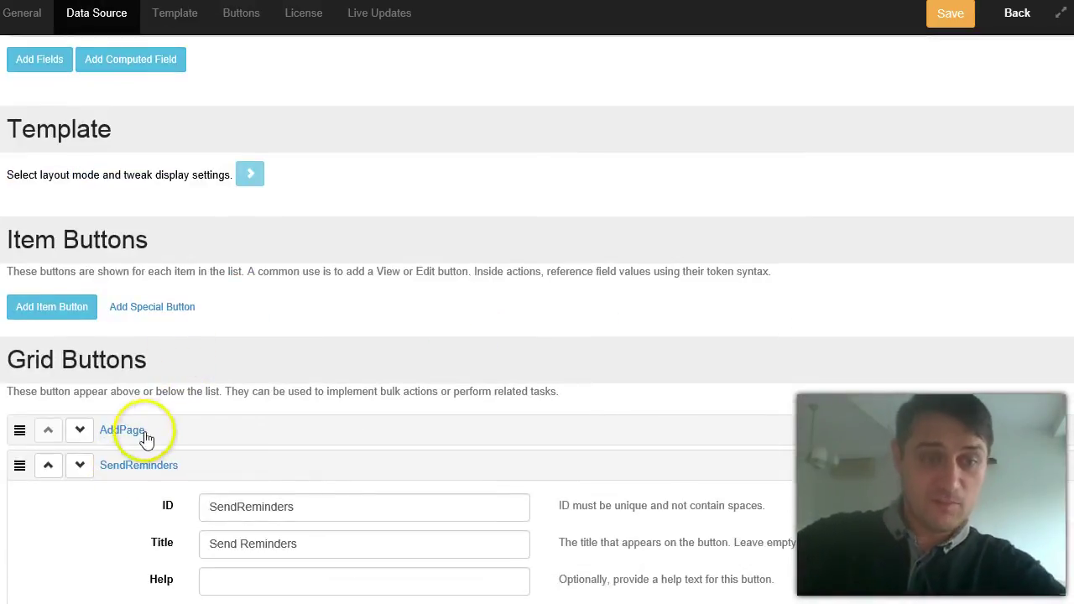
click(124, 467)
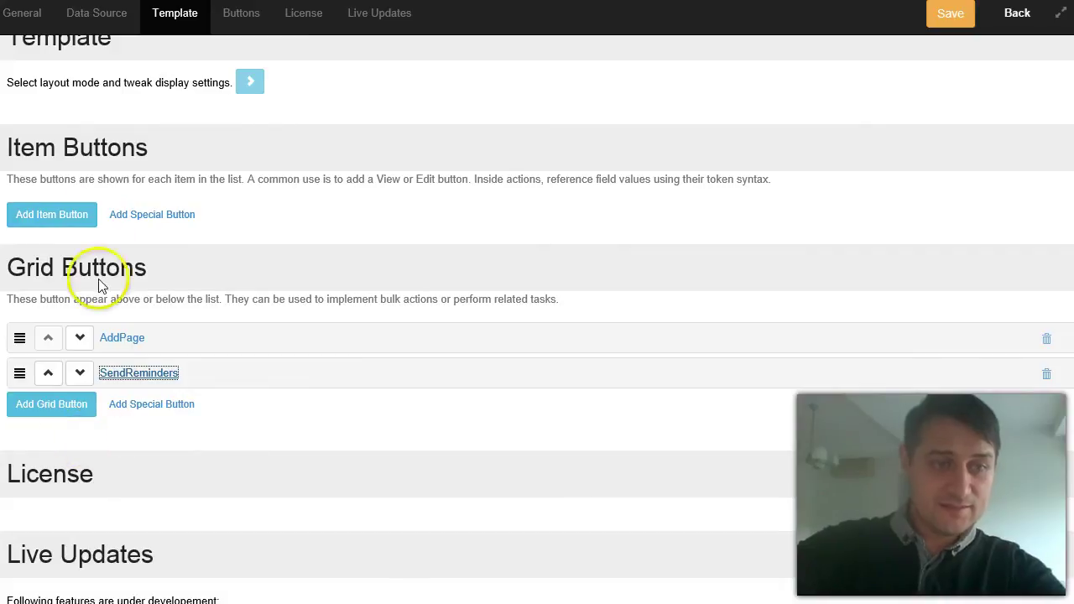
- Add an item button with the ID "View" and leave its title empty so only an icon is used
click(86, 215)
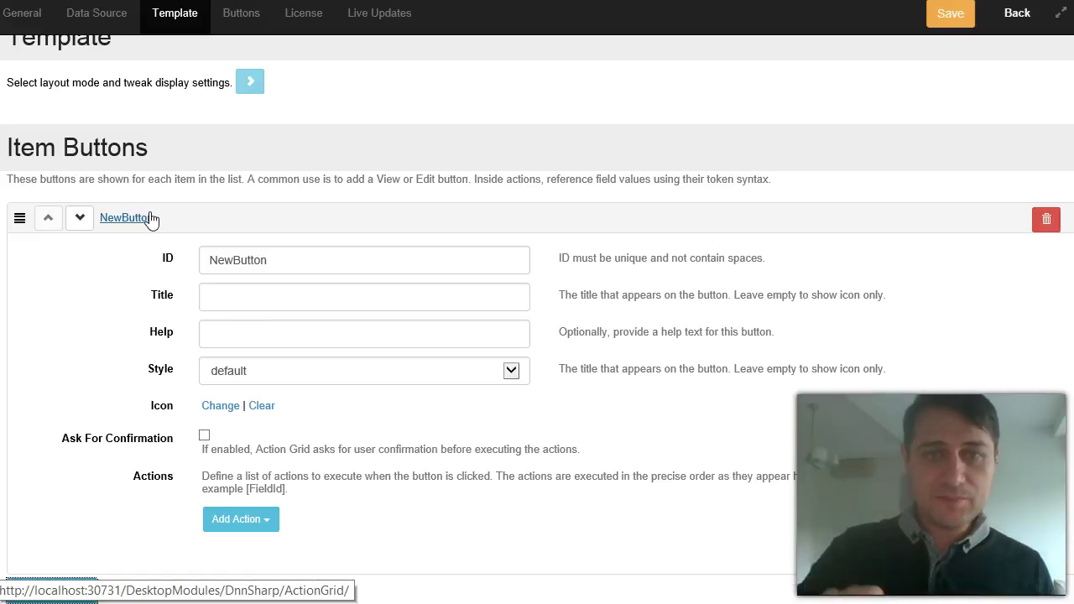
click(252, 257)
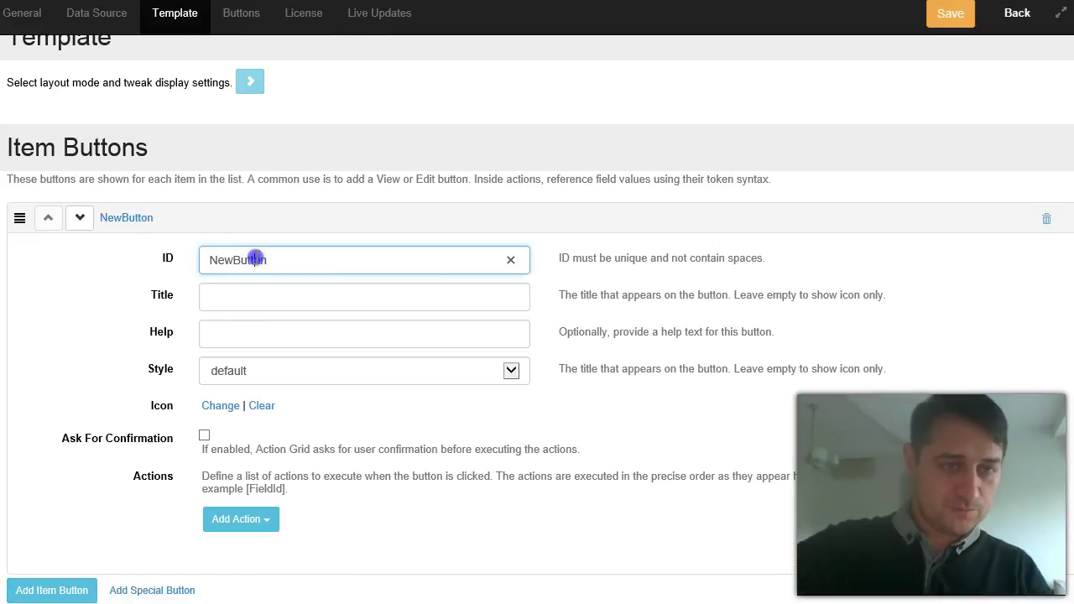
drag(292, 248, 103, 299)
text(View)
key(Tab)
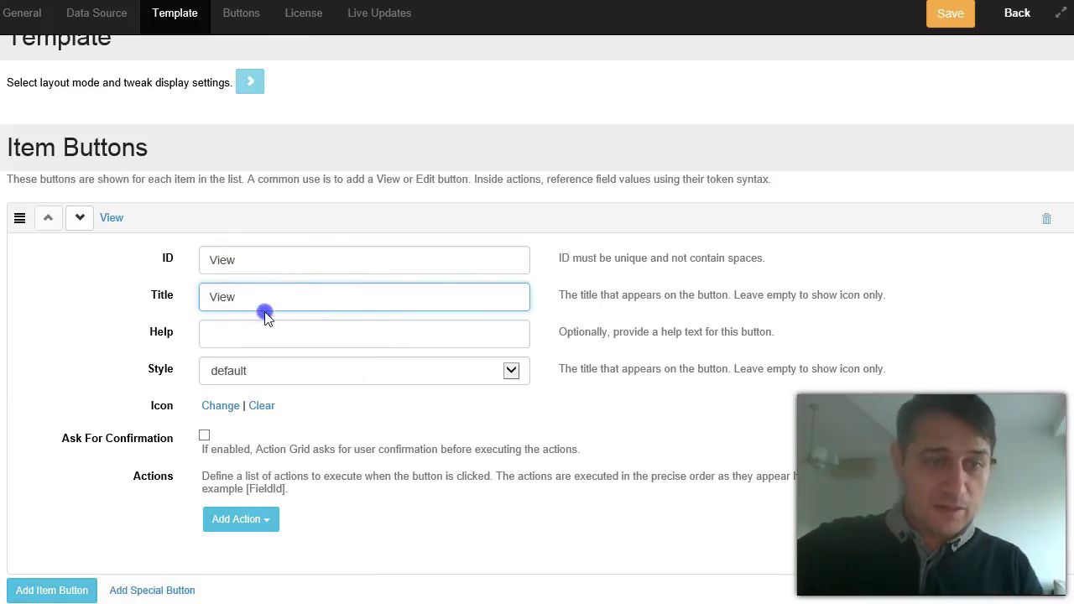
drag(252, 298, 201, 309)
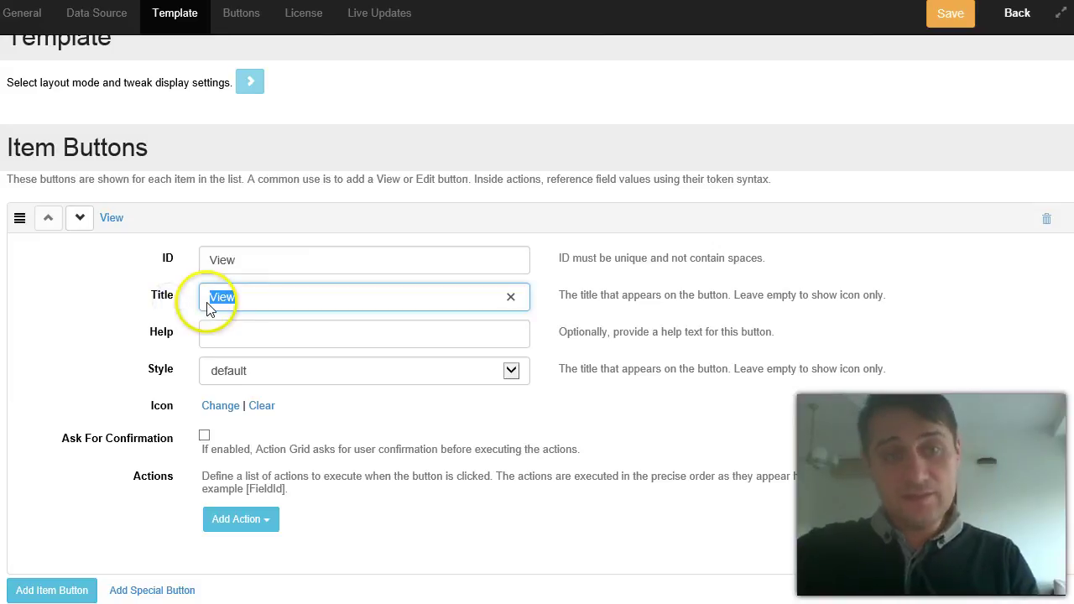
key(BackSpace)
- Choose the glyphicon-ok icon for the View item button
click(216, 408)
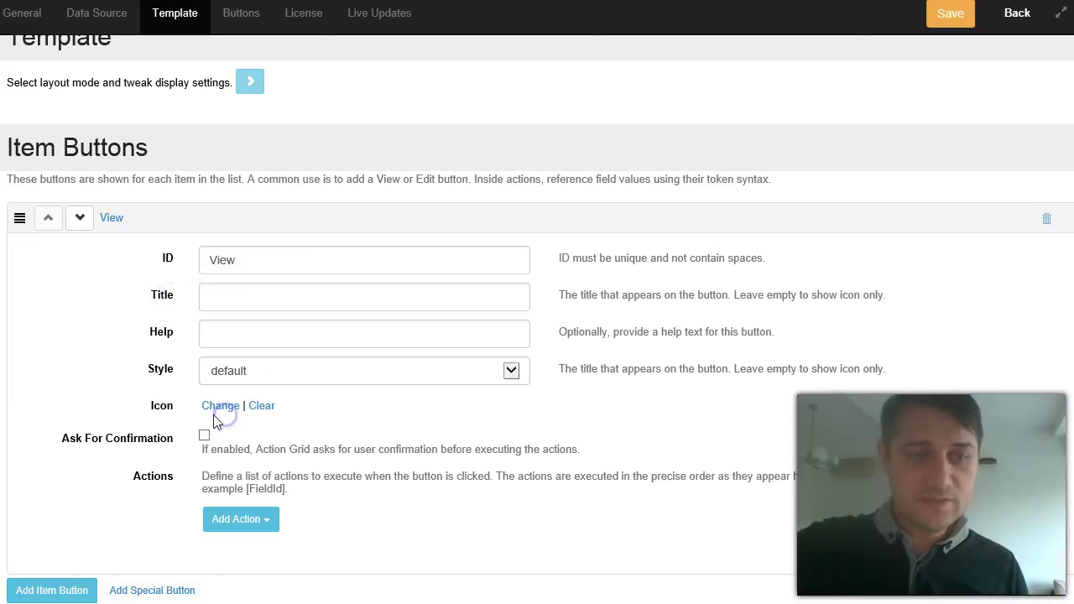
scroll(216, 410, down, 3)
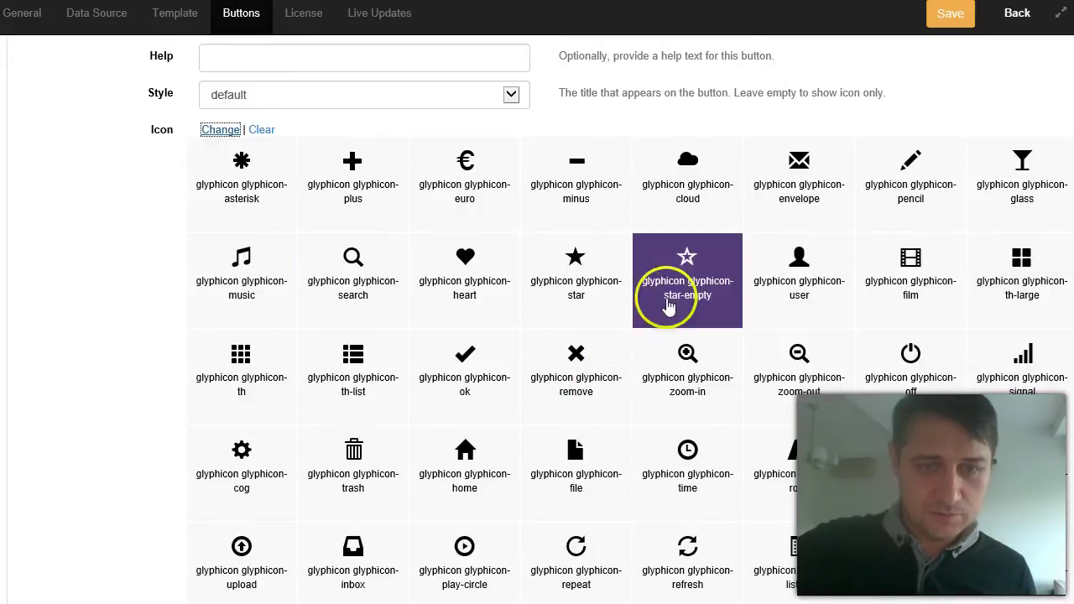
scroll(168, 453, down, 2)
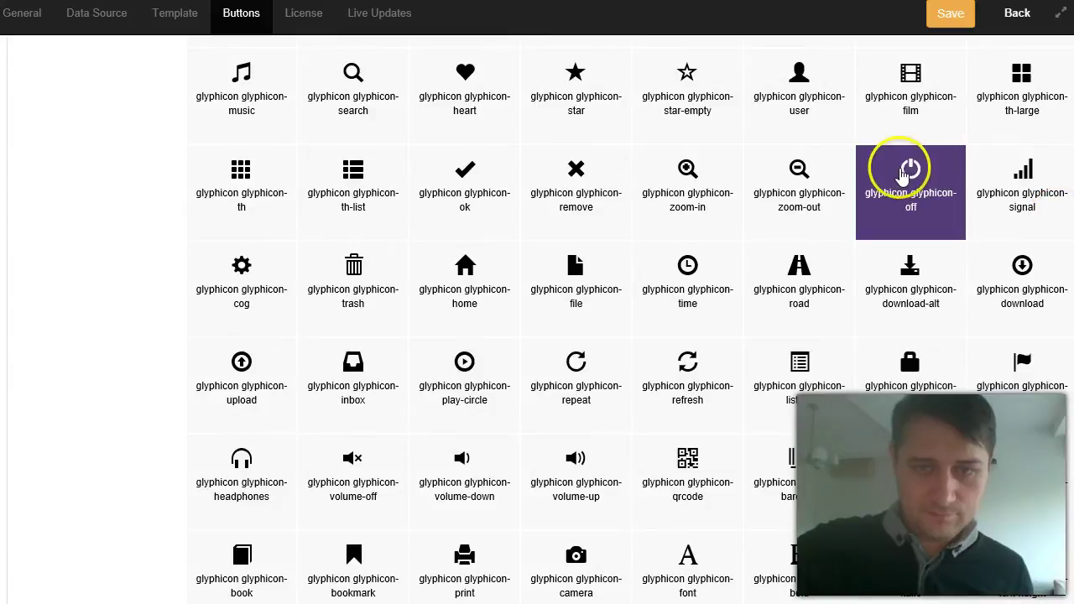
click(496, 216)
- Save the grid configuration and try out the View button of the Site Management item on the page
scroll(746, 176, up, 1)
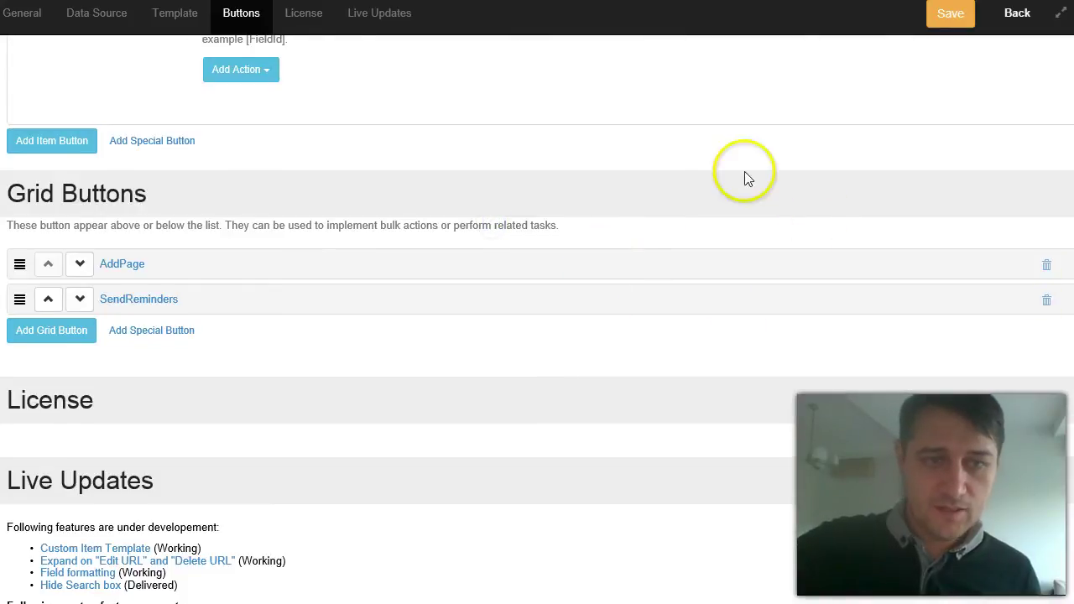
click(965, 33)
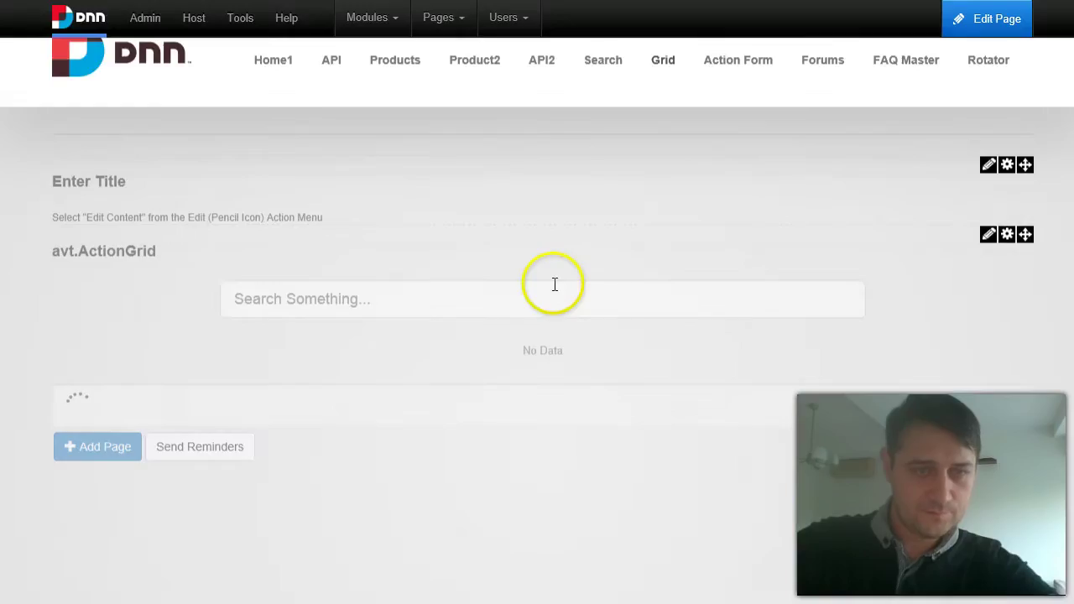
scroll(554, 284, down, 2)
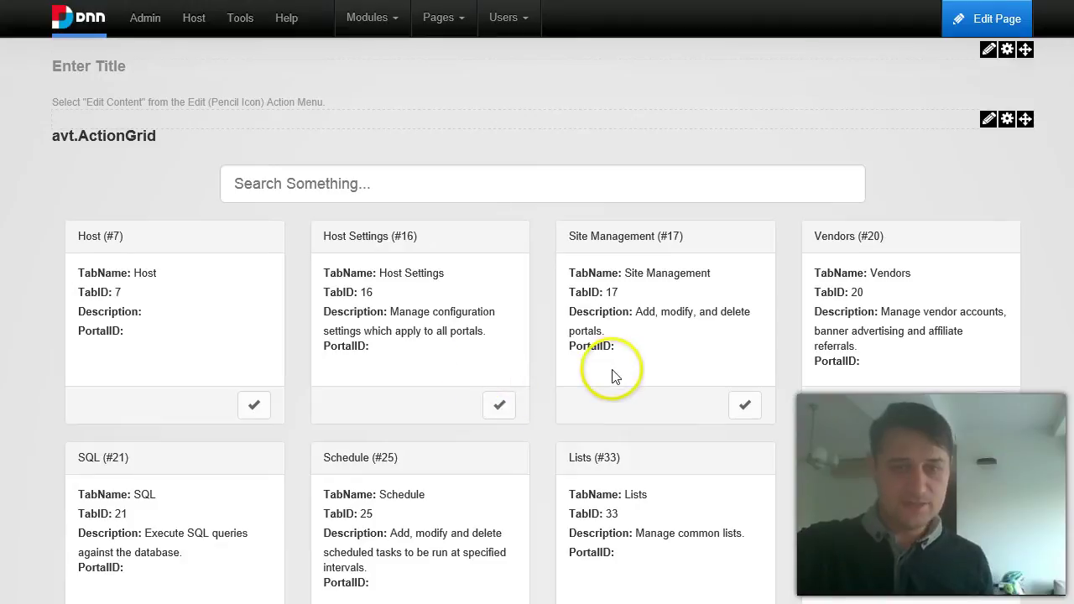
scroll(613, 376, down, 2)
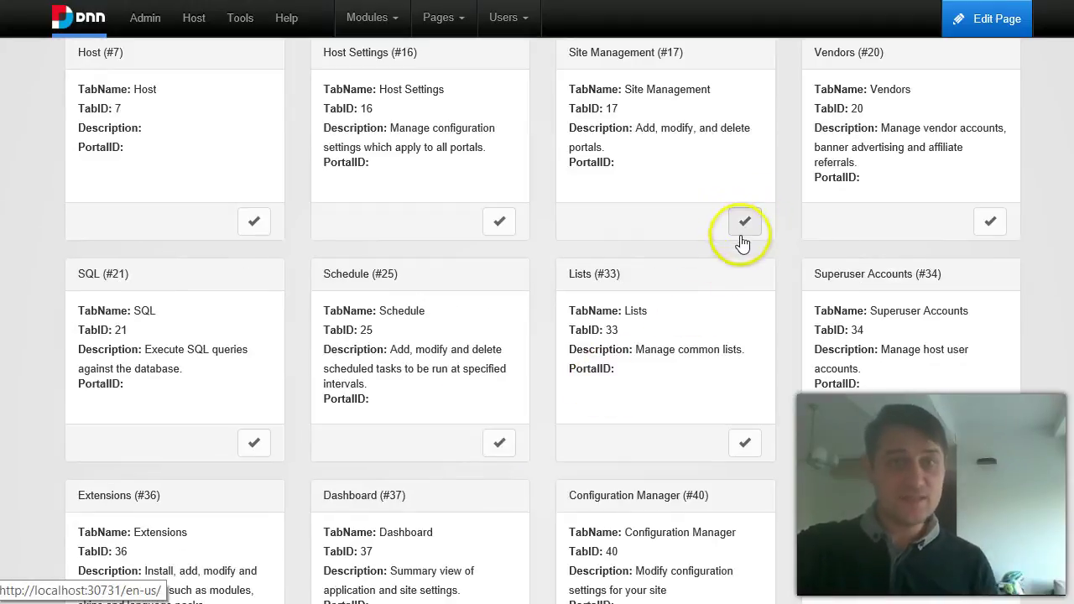
click(744, 221)
- Reopen the View item button's settings in the grid configuration and add a Redirect to URL action
scroll(179, 492, down, 10)
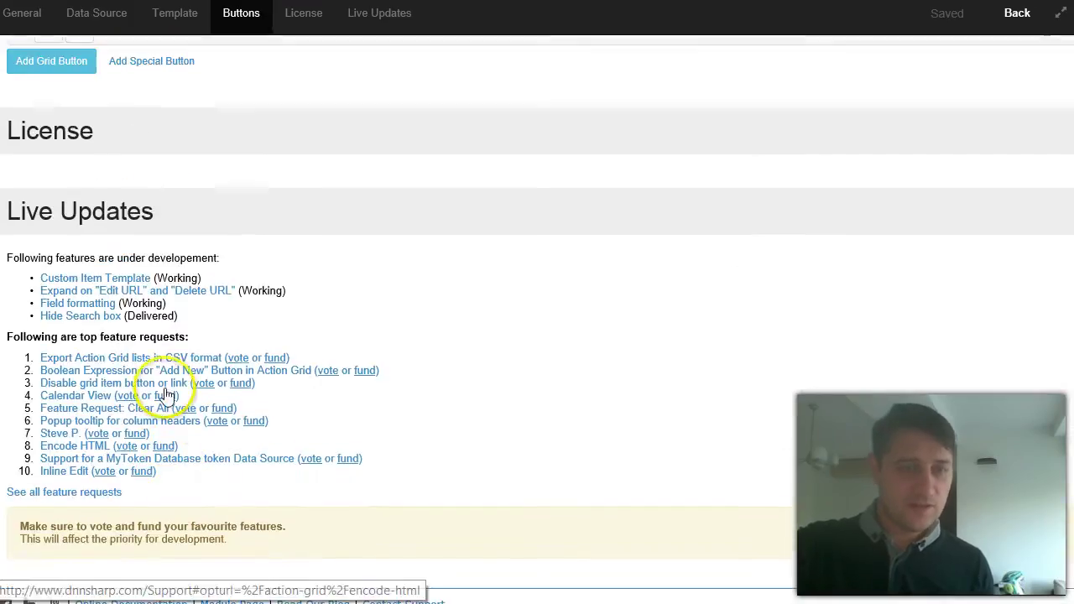
scroll(163, 193, up, 4)
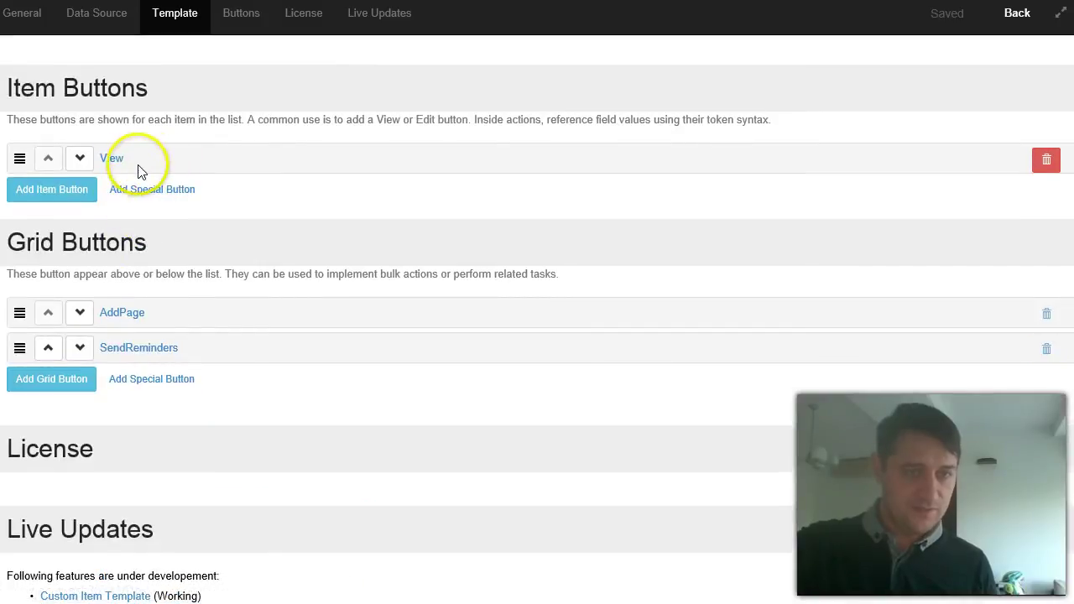
click(114, 159)
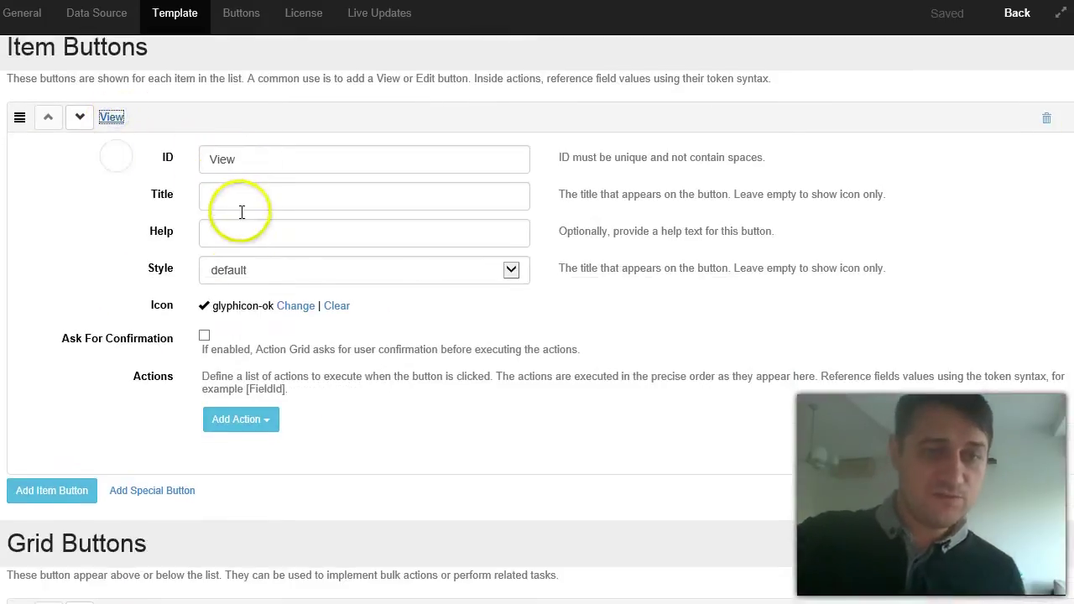
click(255, 375)
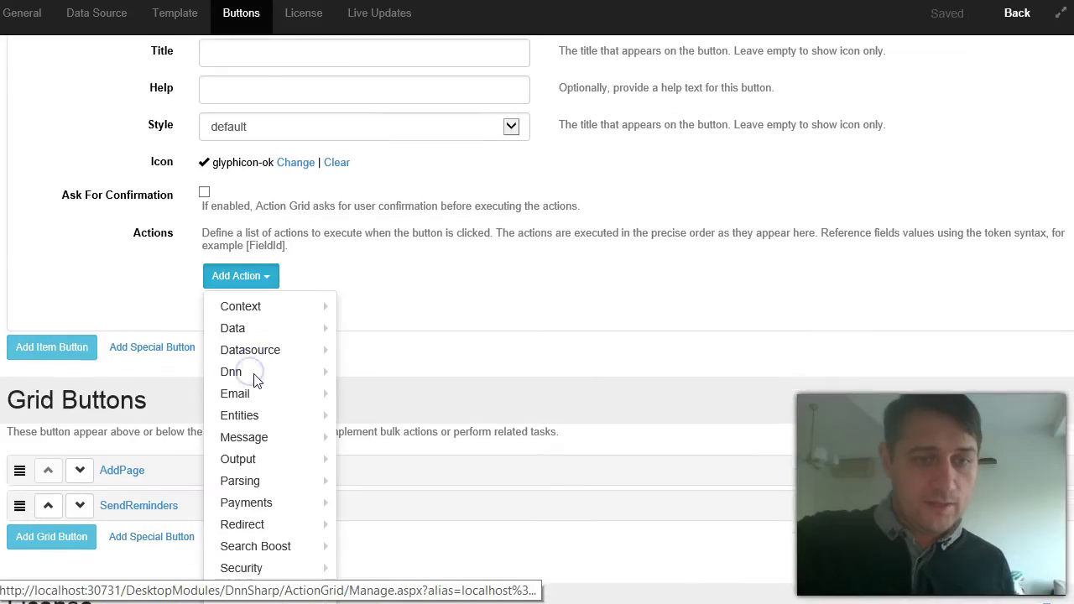
scroll(256, 379, down, 2)
mouse_move(277, 340)
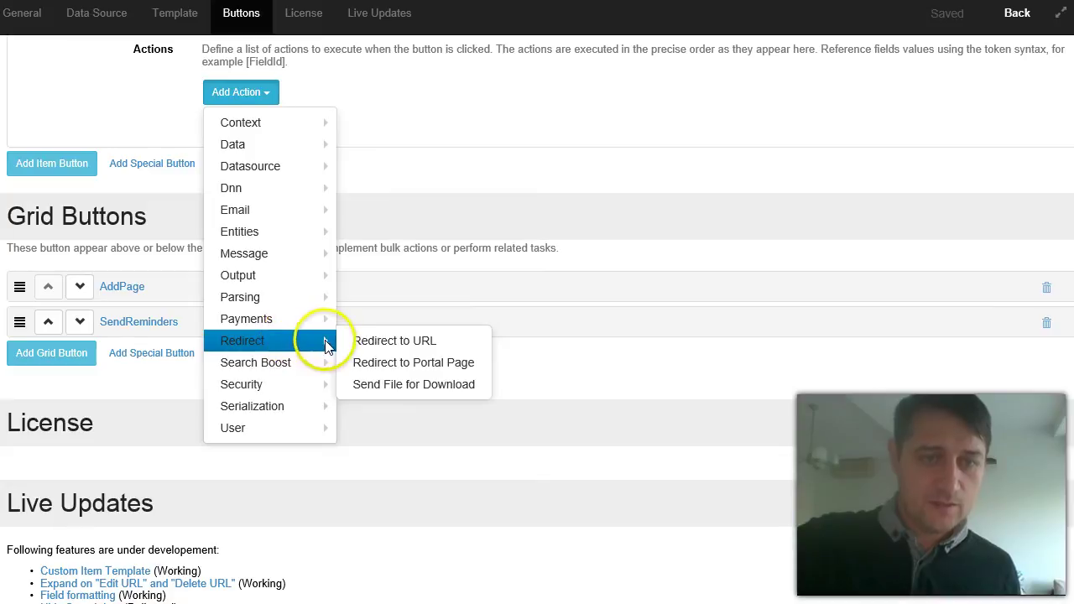
click(383, 345)
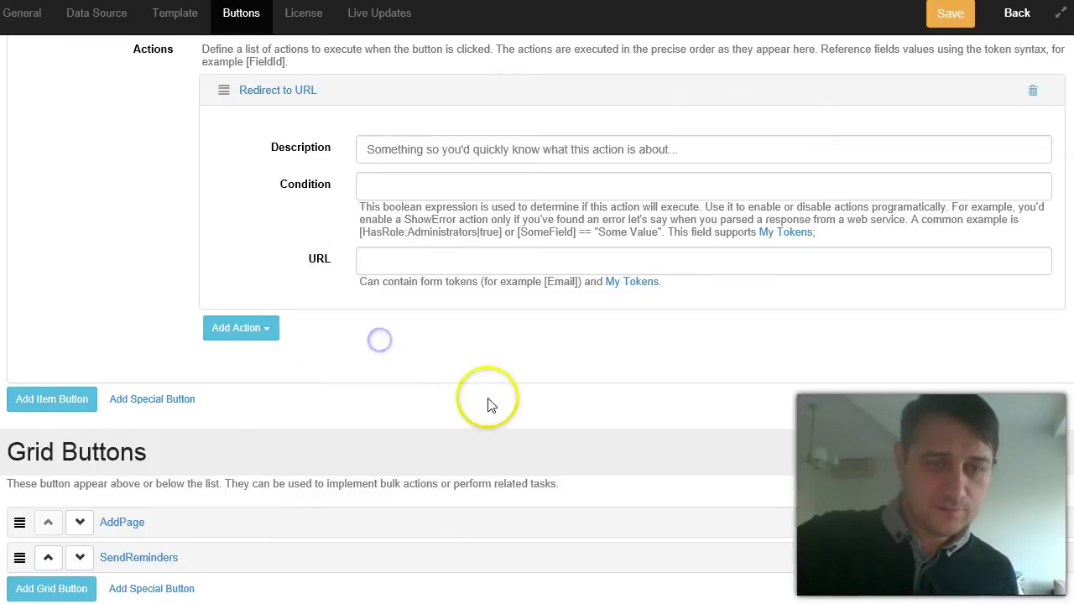
- Set the Redirect to URL action's URL to [NavigateURL:[TabId]]
click(439, 258)
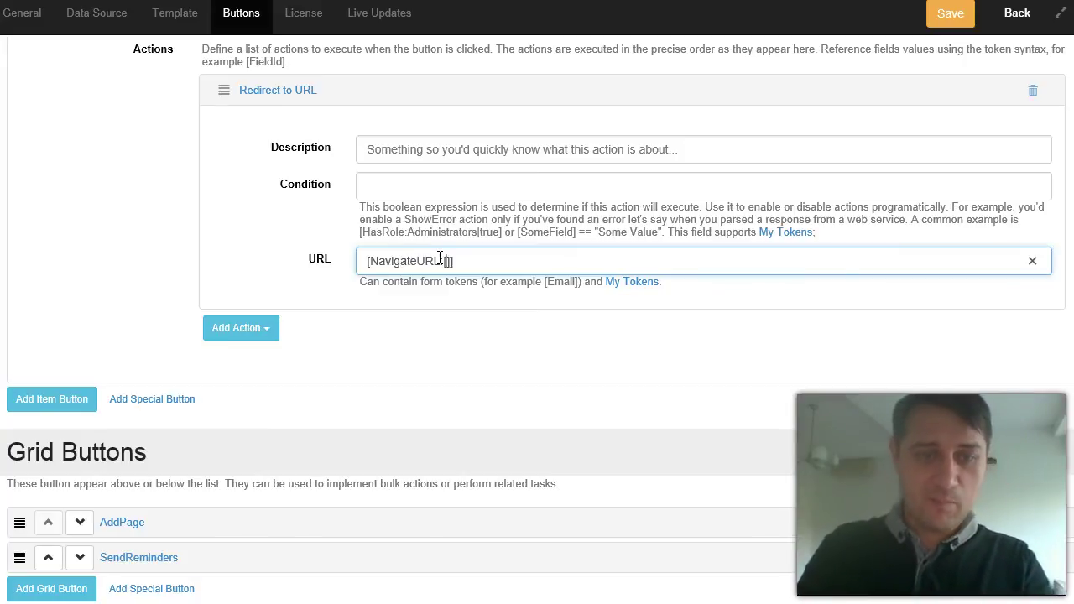
click(441, 261)
text(:)
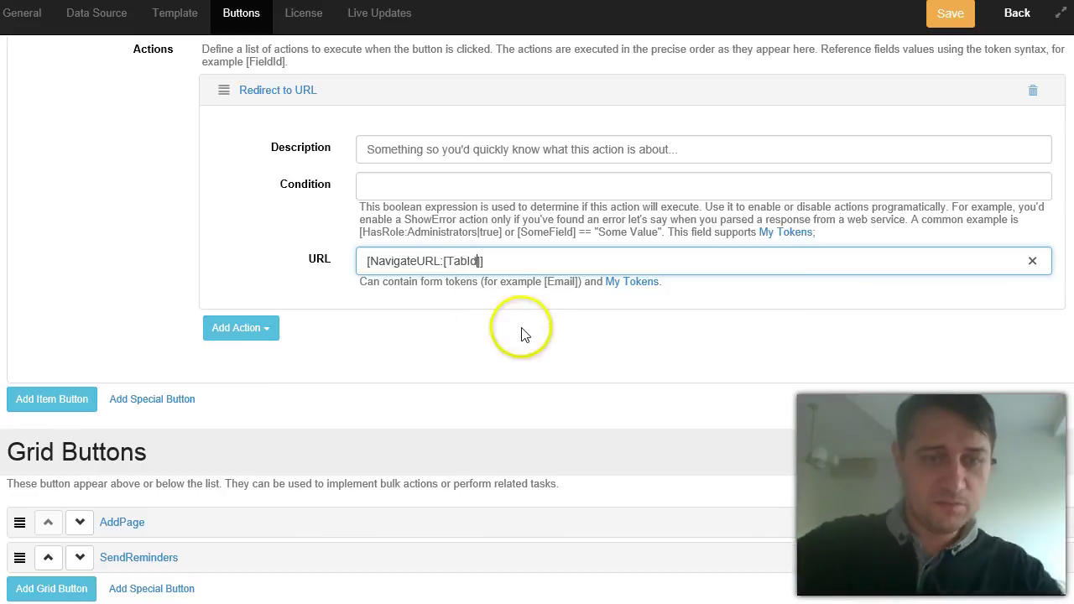
scroll(415, 283, up, 1)
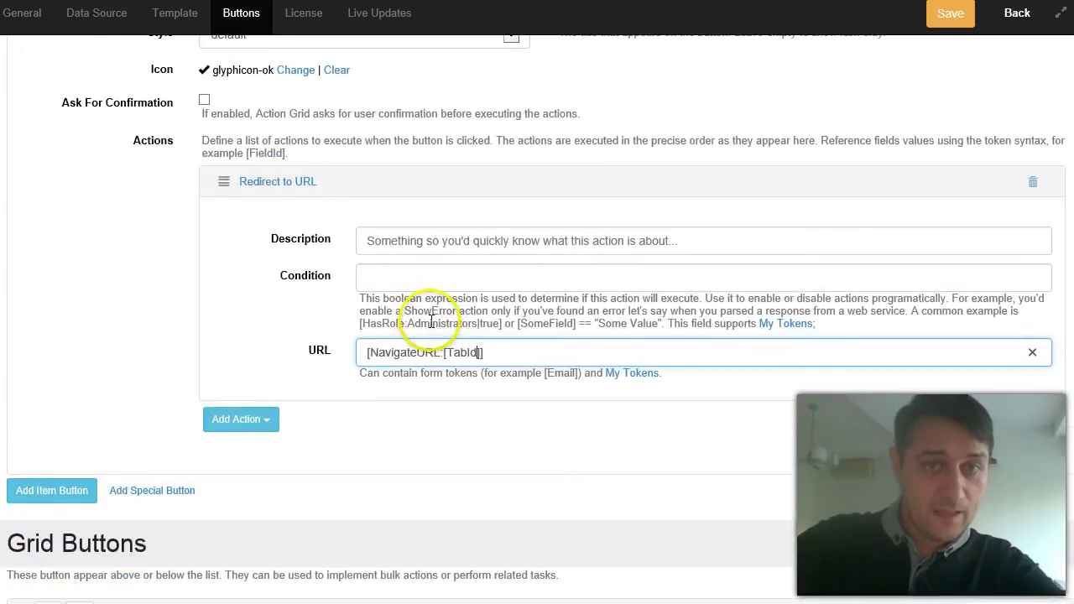
scroll(426, 307, up, 5)
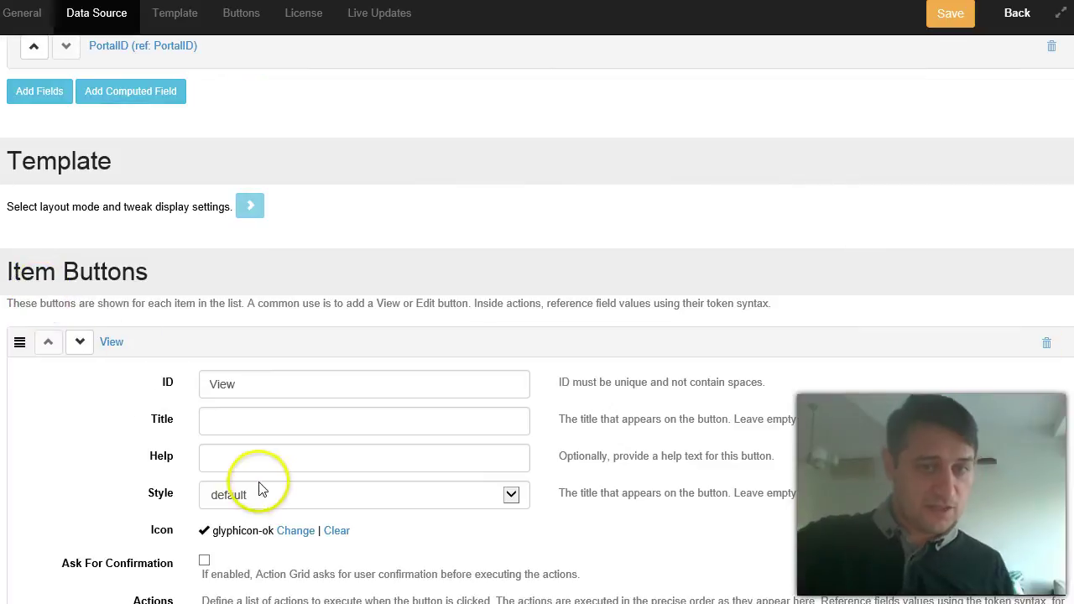
scroll(277, 477, down, 5)
double_click(470, 355)
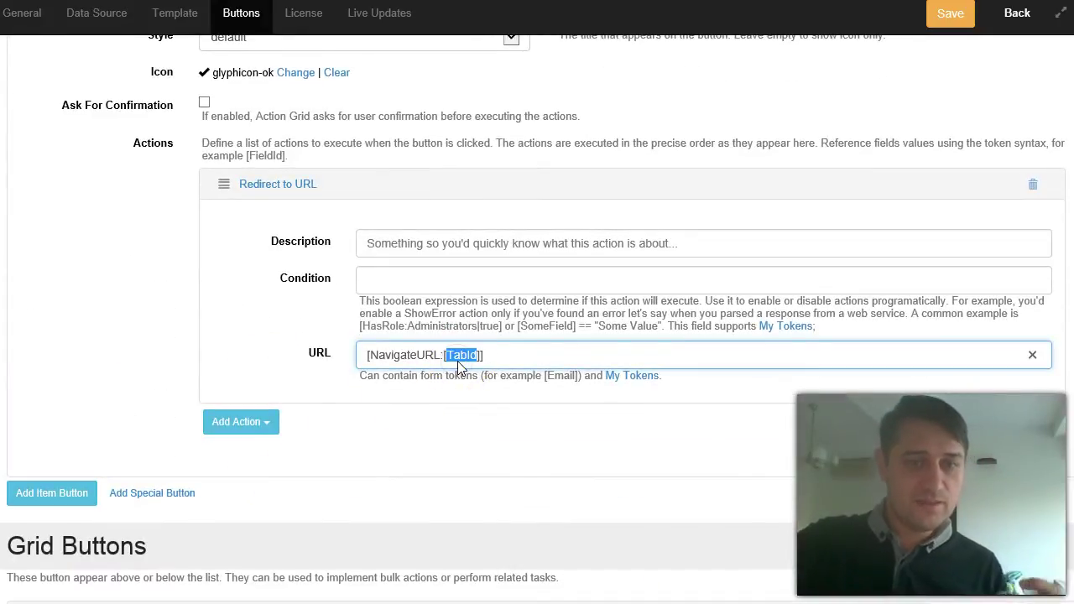
click(453, 355)
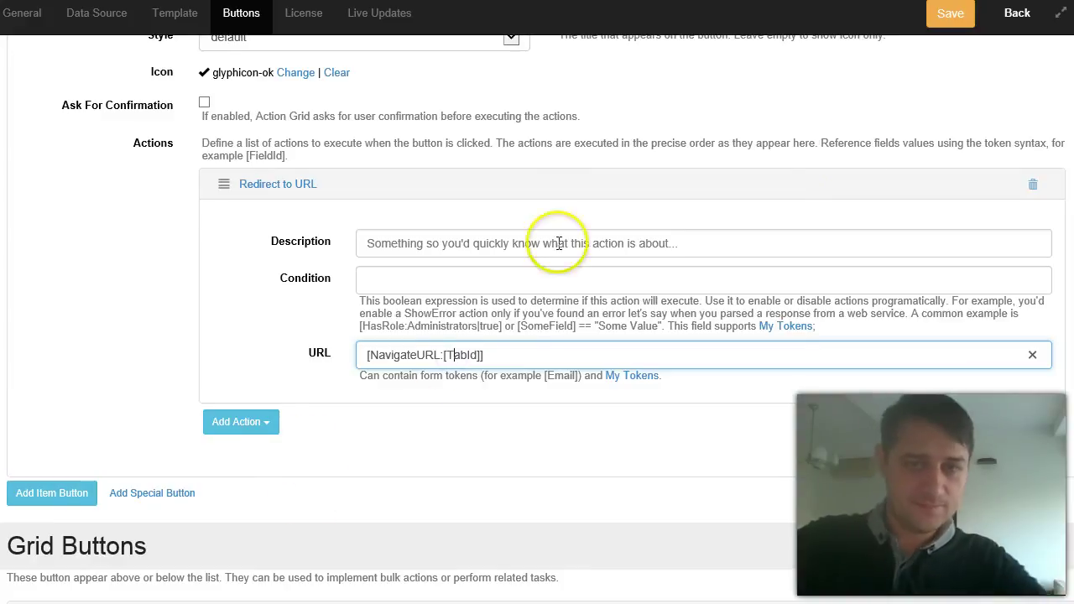
- Save the grid configuration, return to the page and try out the View button of the Schedule item
click(954, 22)
click(1020, 15)
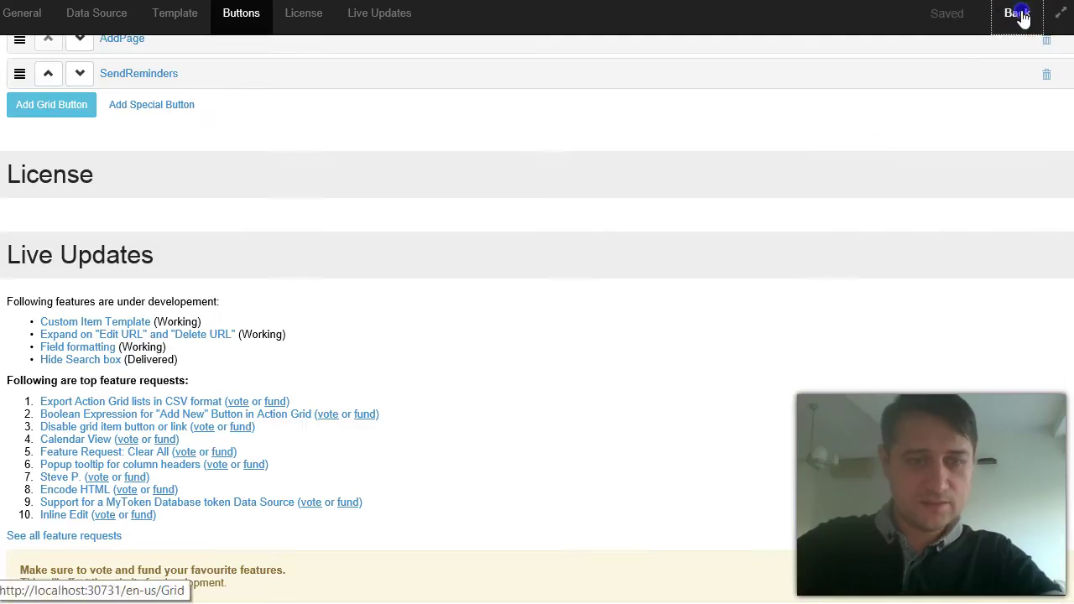
scroll(503, 177, down, 8)
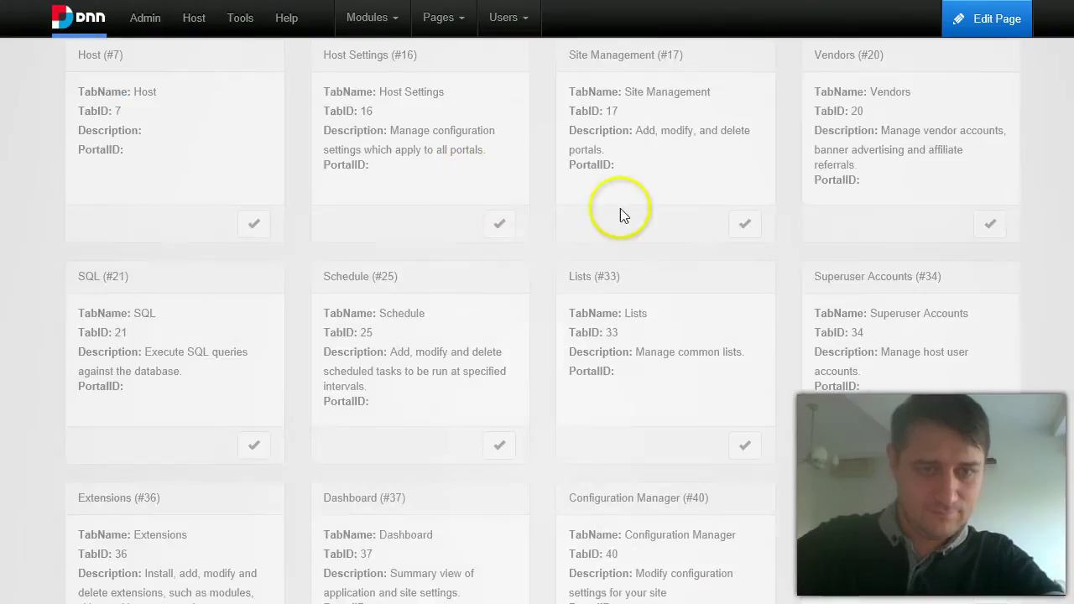
scroll(947, 327, up, 2)
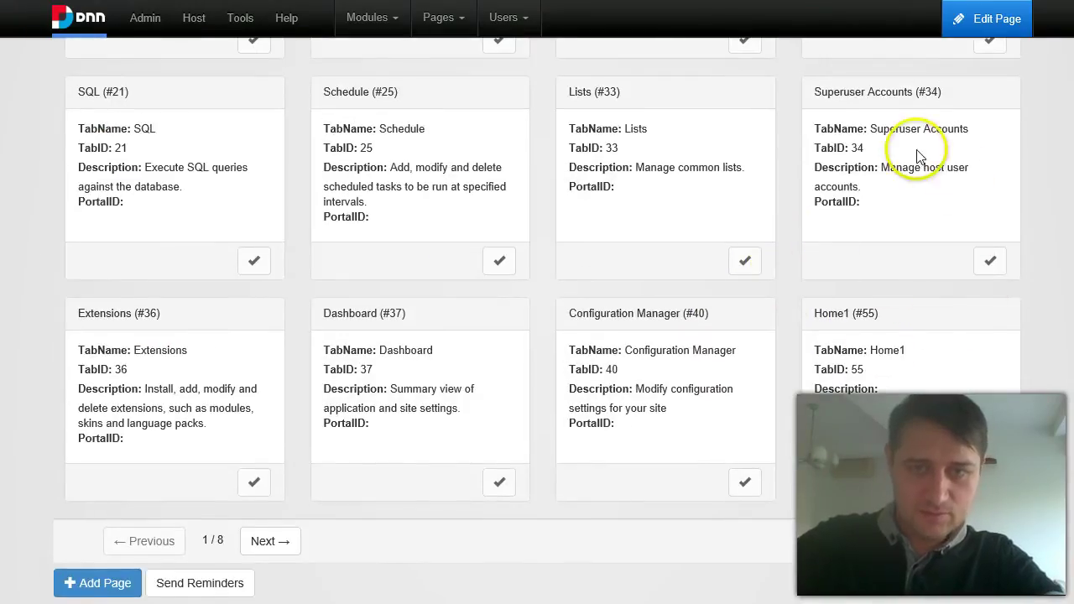
click(491, 261)
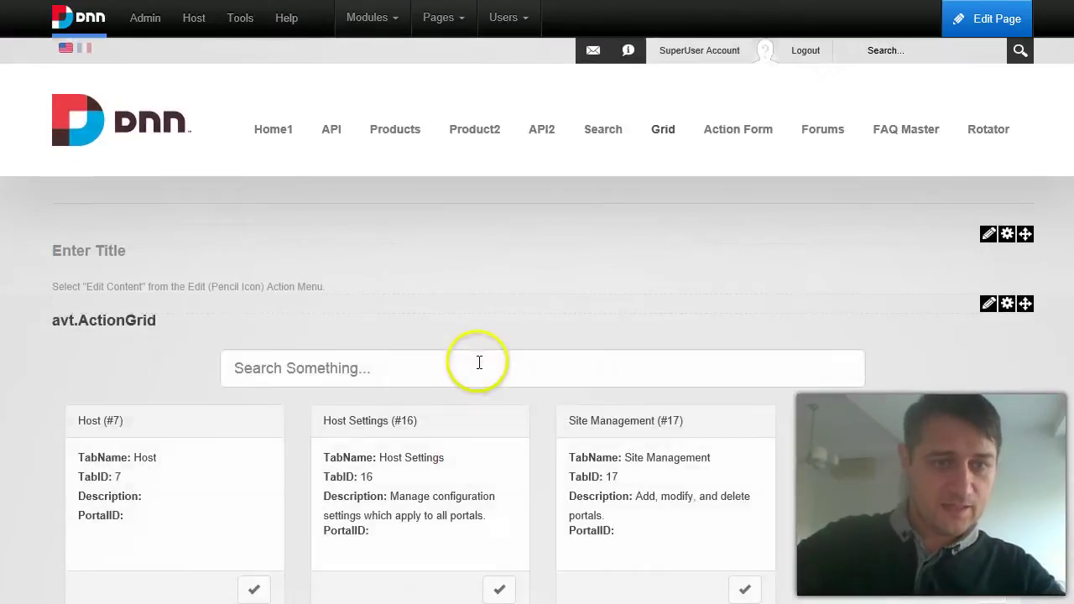
- Search the grid's items for "grid"
scroll(478, 360, down, 3)
click(444, 196)
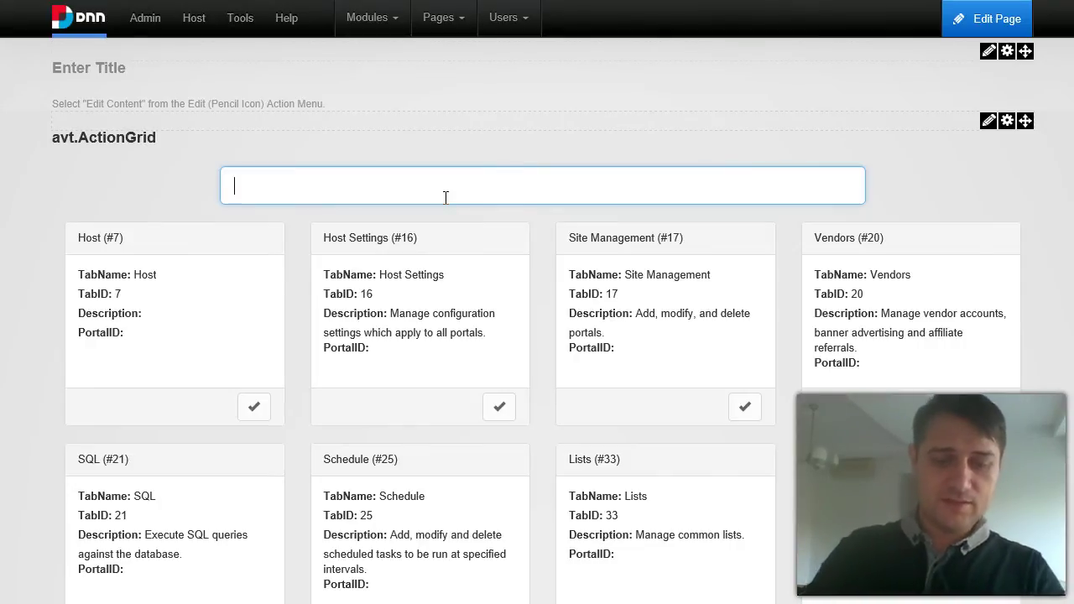
text(grid)
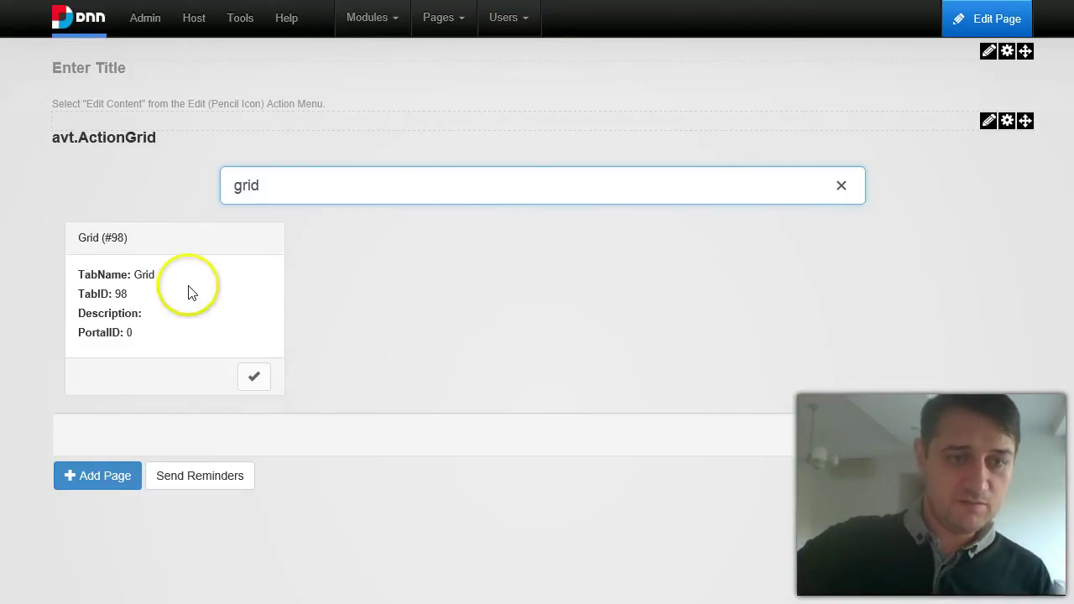
- Search the grid's items for "form" and clear the search text
key(BackSpace)
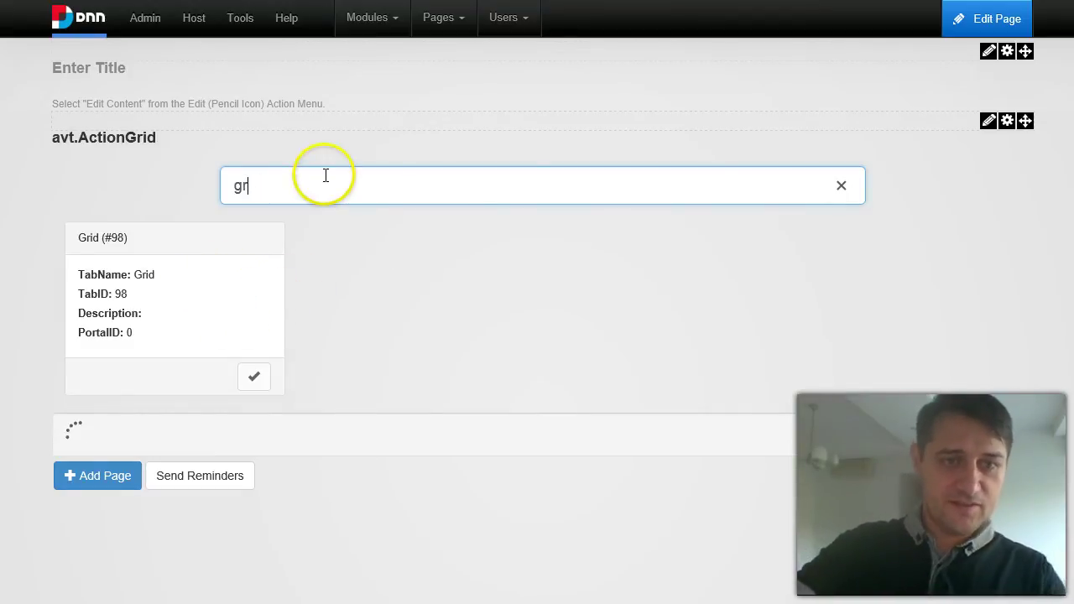
key(BackSpace)
key(BackSpace)
text(form)
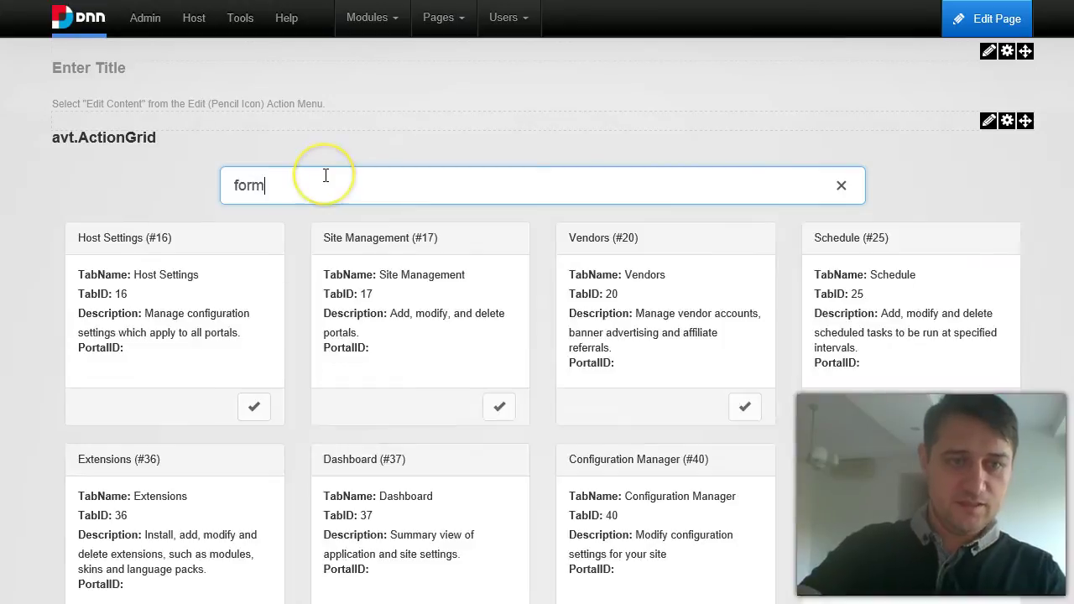
key(BackSpace)
key(BackSpace)
key(BackSpace)
key(BackSpace)
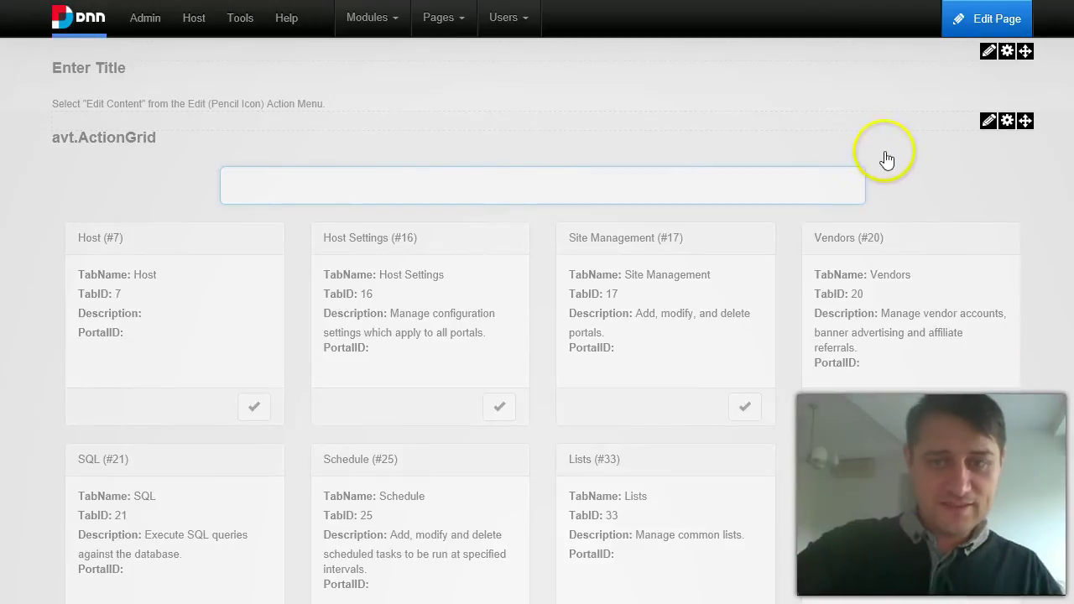
- Narrow the browser window to check how the grid layout adapts, and widen it again
drag(1070, 264, 971, 267)
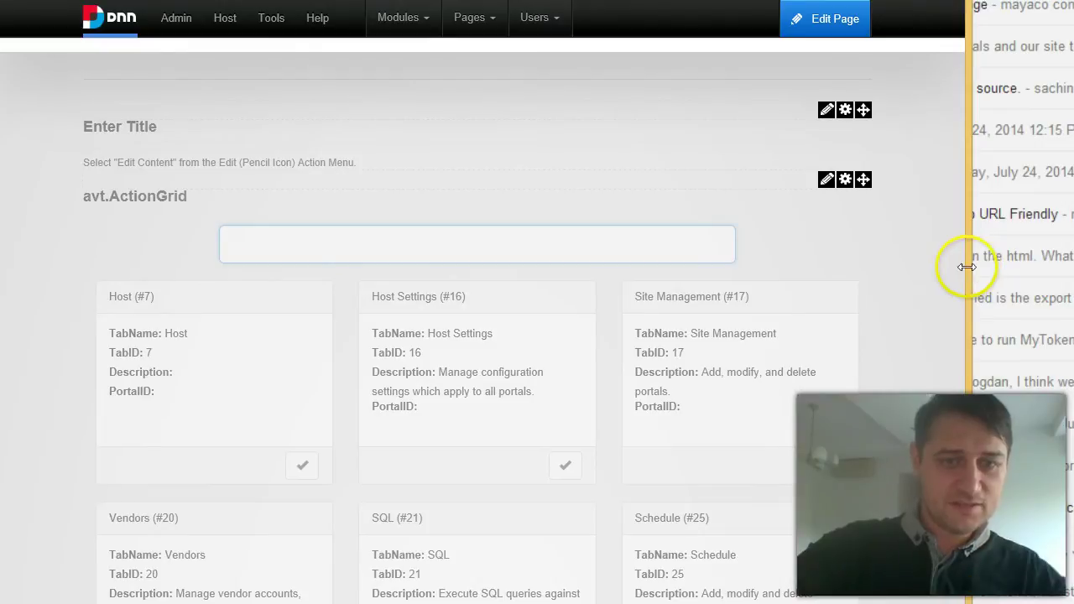
scroll(744, 286, down, 2)
drag(972, 269, 803, 281)
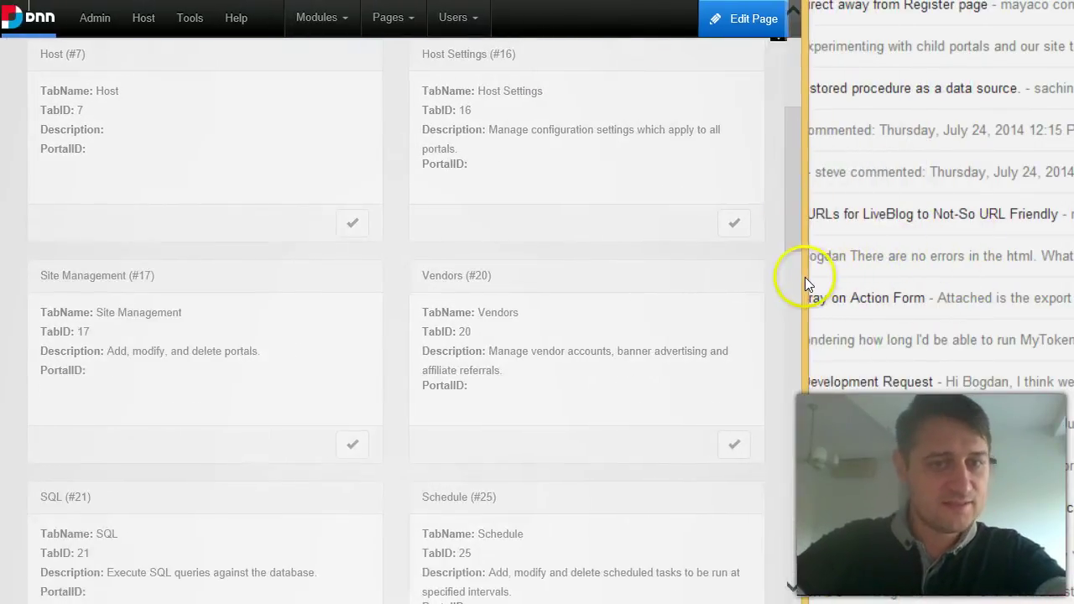
scroll(647, 288, up, 3)
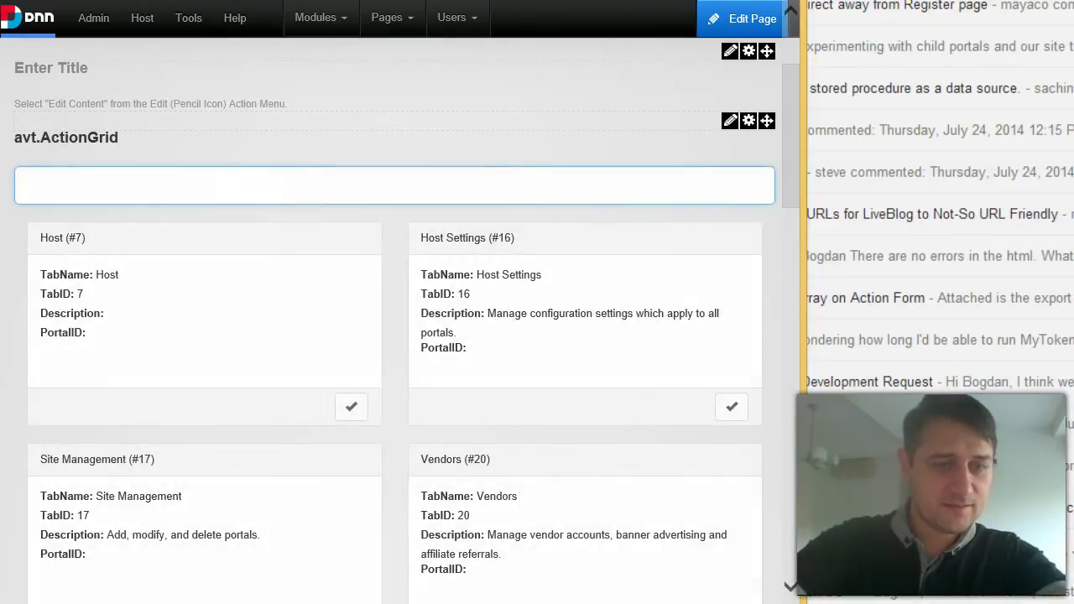
drag(801, 428, 970, 360)
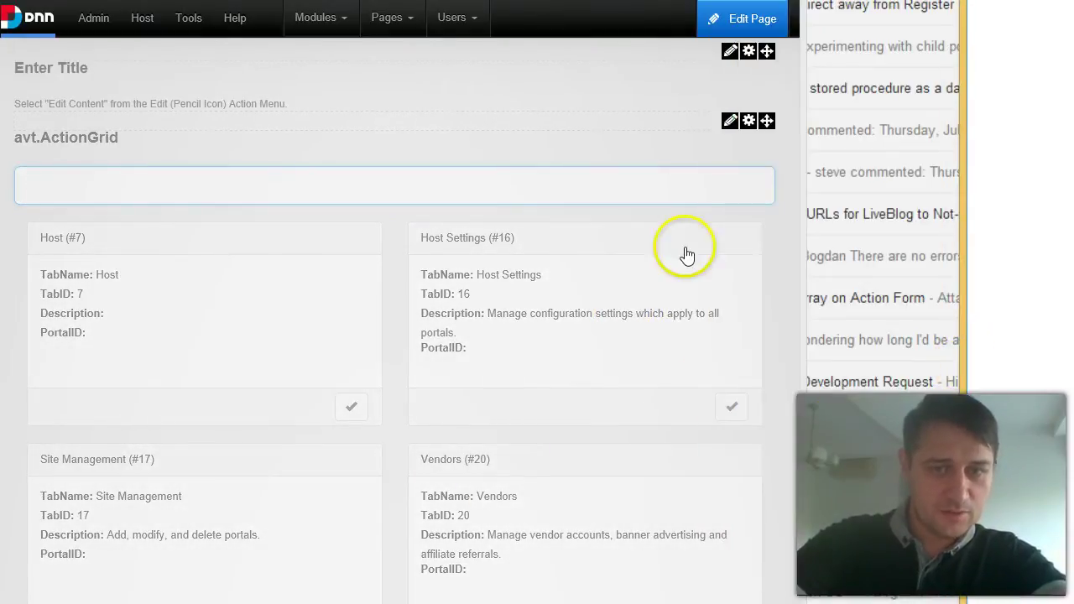
drag(791, 361, 1046, 337)
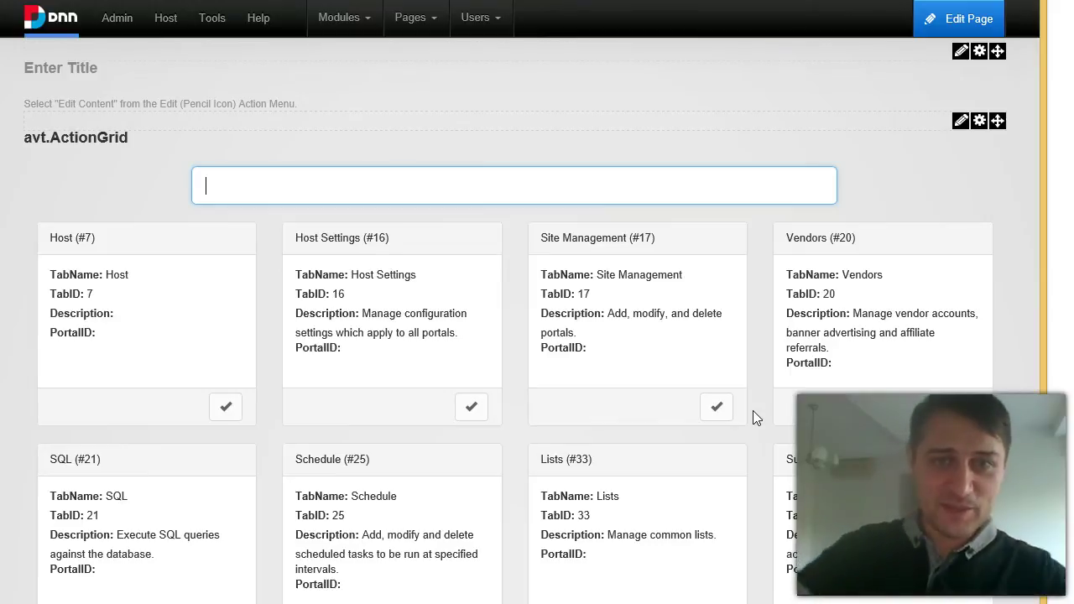
- Reopen the Action Grid module's configuration and go to the Grid Buttons section
click(369, 480)
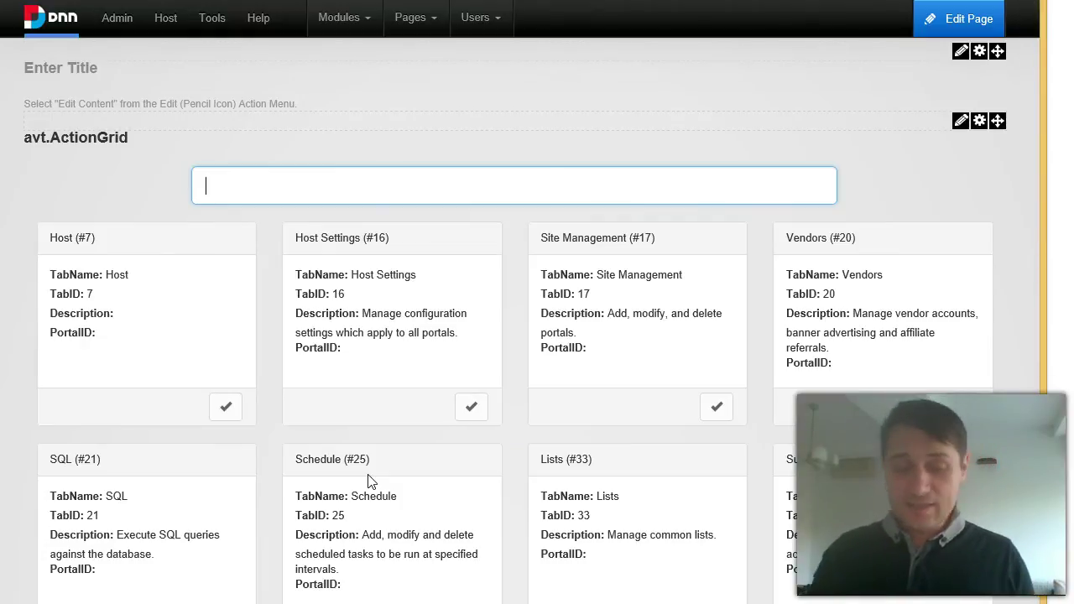
click(804, 226)
click(962, 128)
click(932, 168)
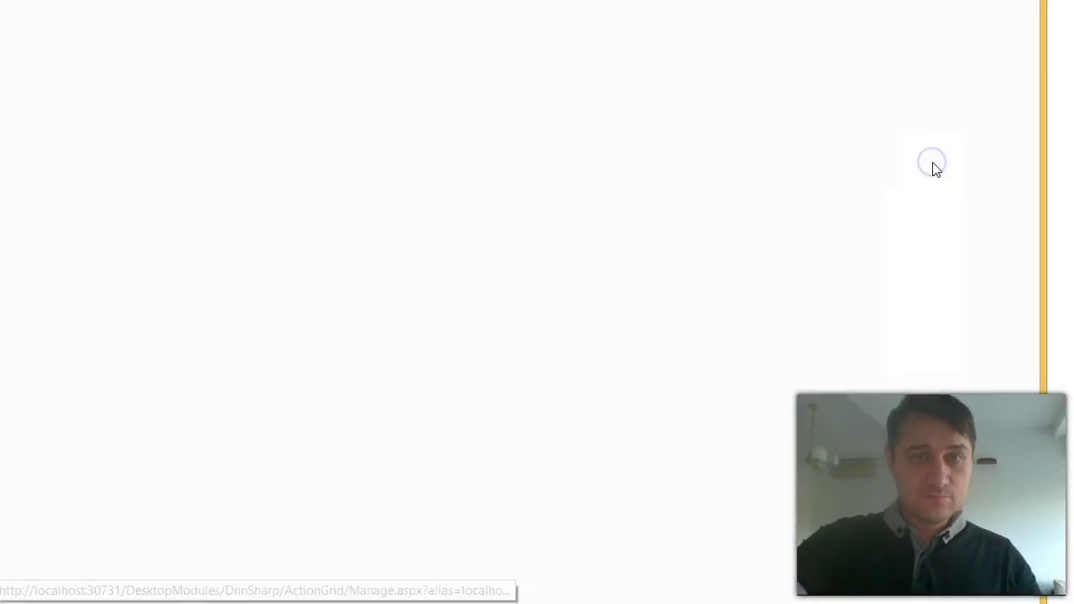
scroll(731, 256, down, 4)
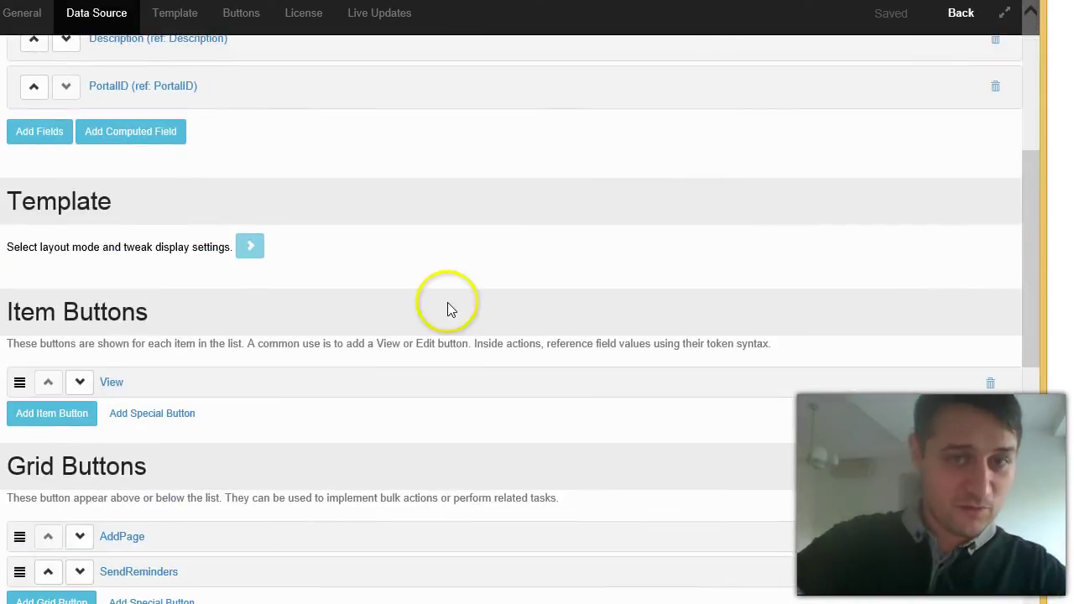
scroll(447, 309, up, 1)
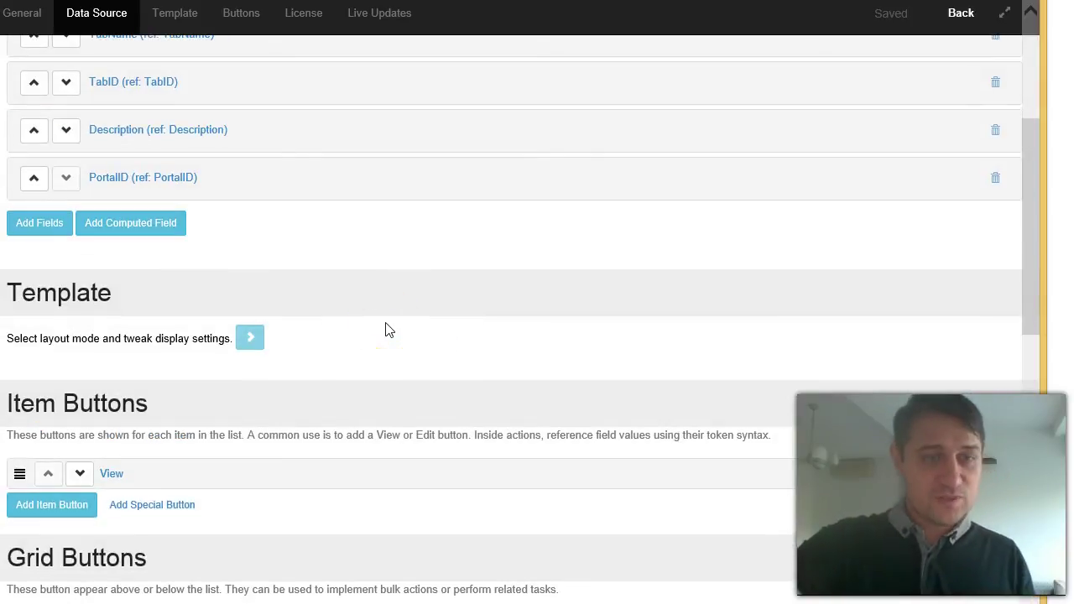
scroll(389, 330, down, 1)
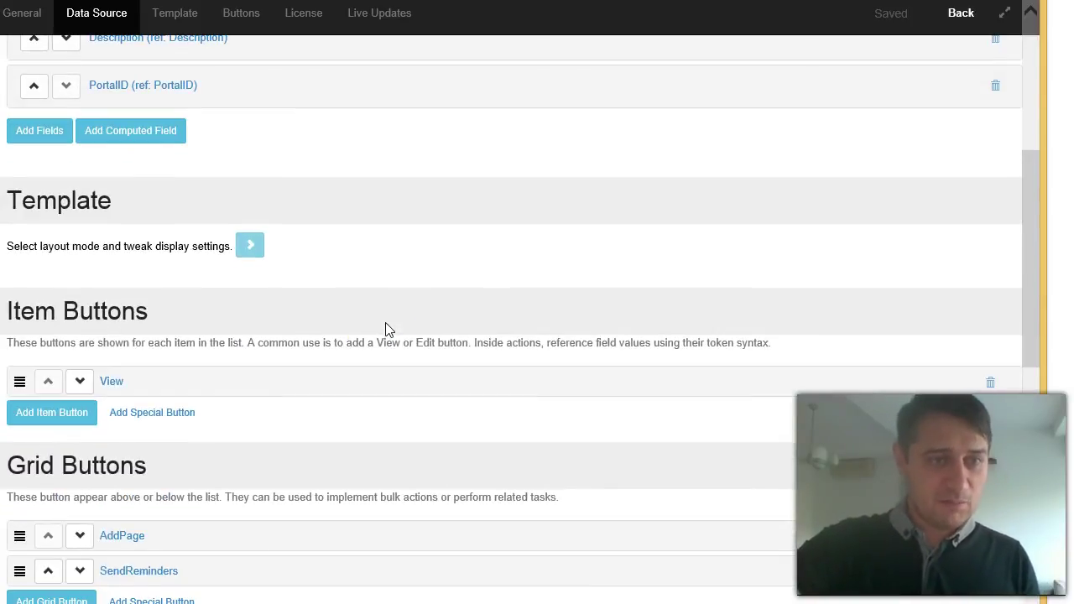
scroll(269, 268, up, 4)
scroll(252, 276, down, 4)
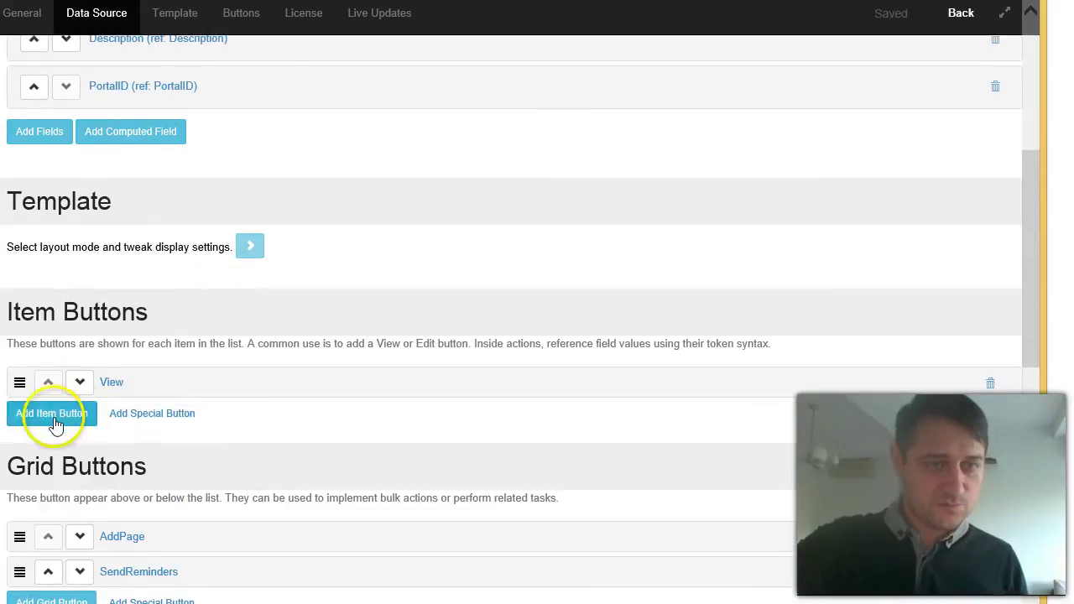
scroll(168, 386, down, 2)
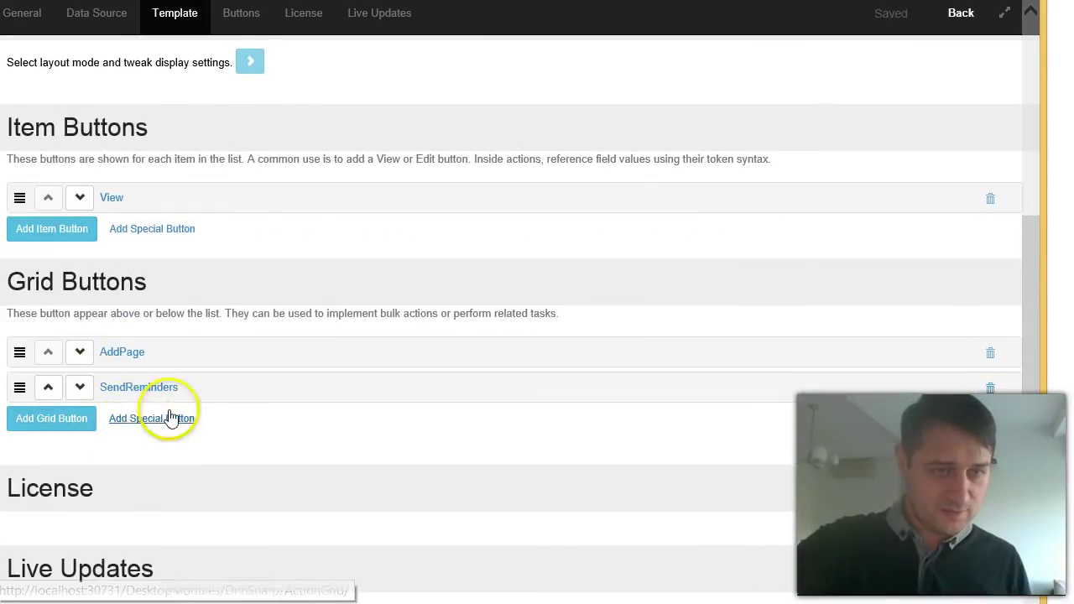
- Change both the ID and the title of the AddPage grid button to "Export"
click(135, 353)
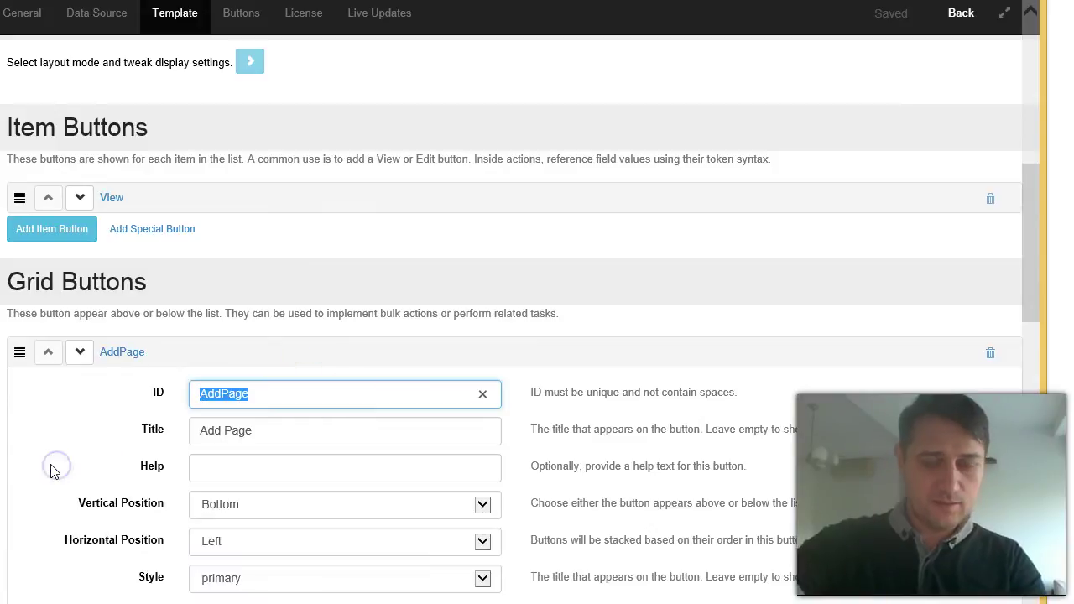
text(Export)
key(ctrl+a)
key(ctrl+c)
click(274, 432)
key(ctrl+a)
key(ctrl+v)
- Add a Serialize to CSV action to the Export grid button's main actions and look over its URL storage fields
scroll(311, 415, down, 6)
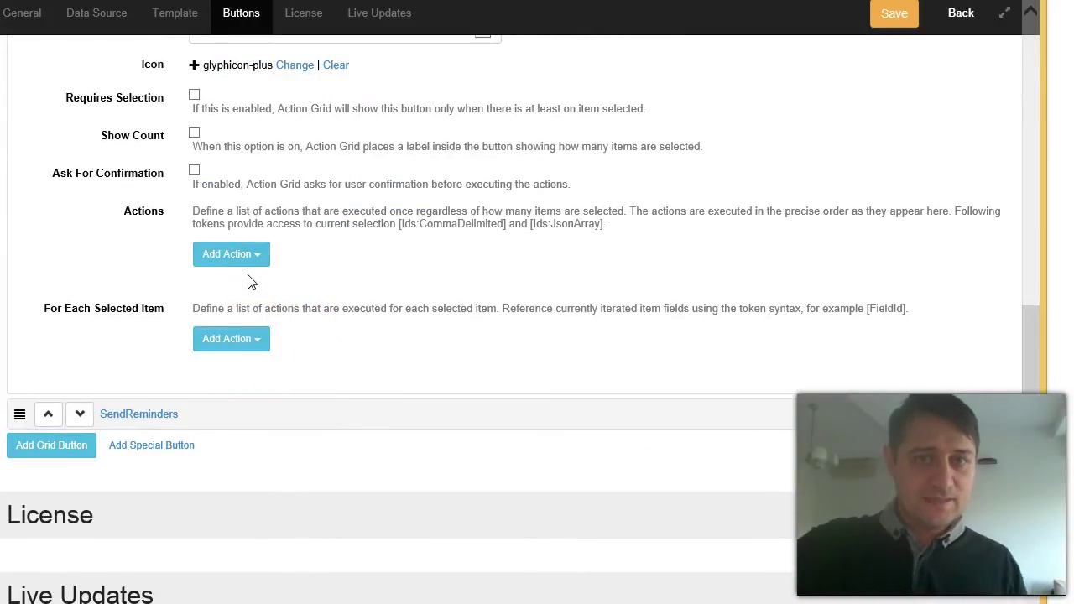
click(249, 260)
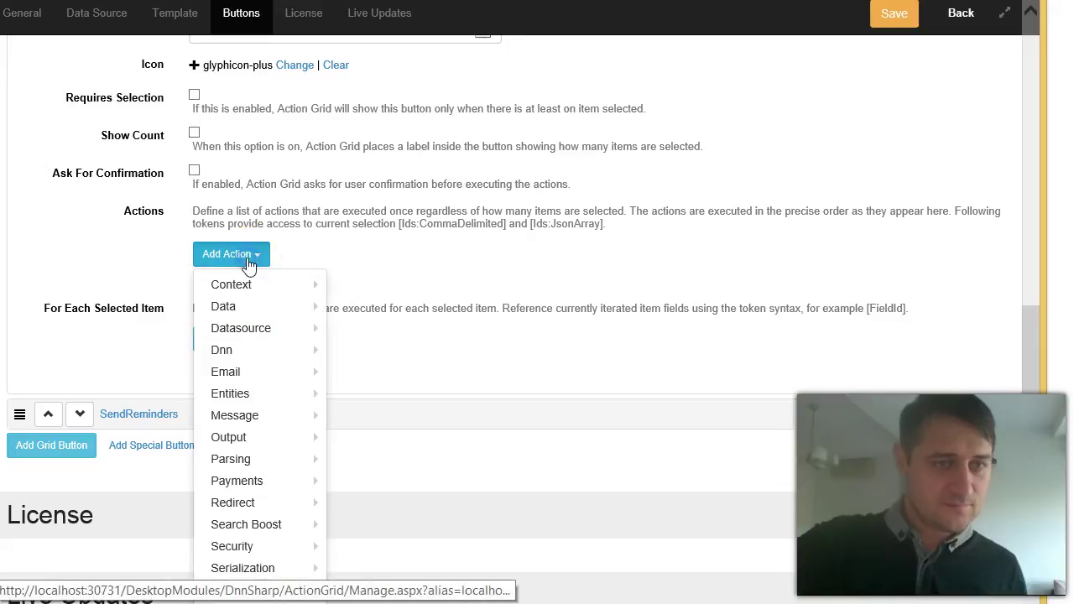
scroll(260, 353, down, 1)
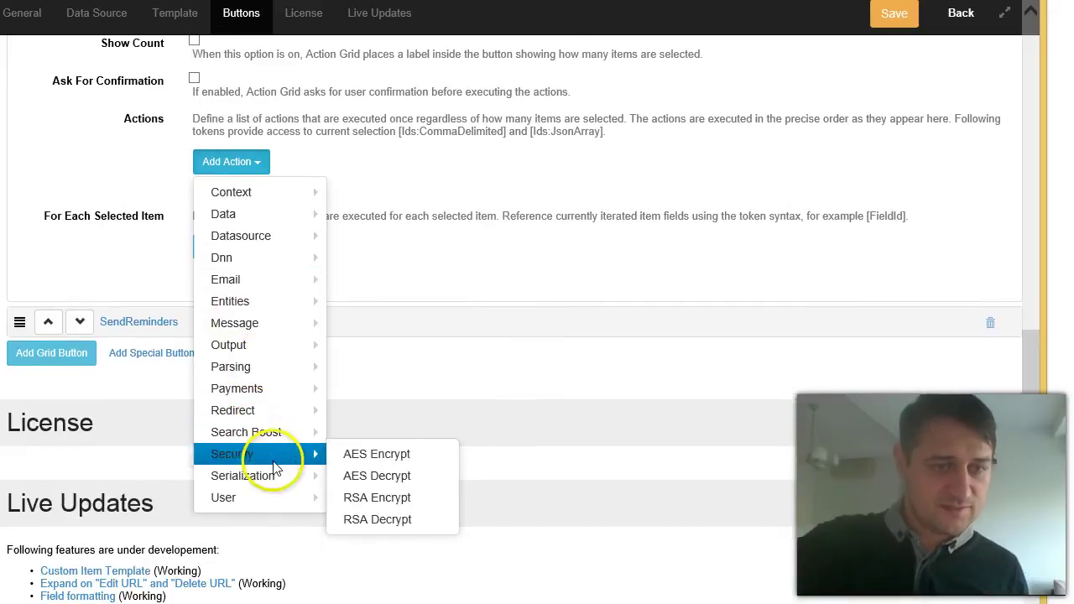
mouse_move(293, 475)
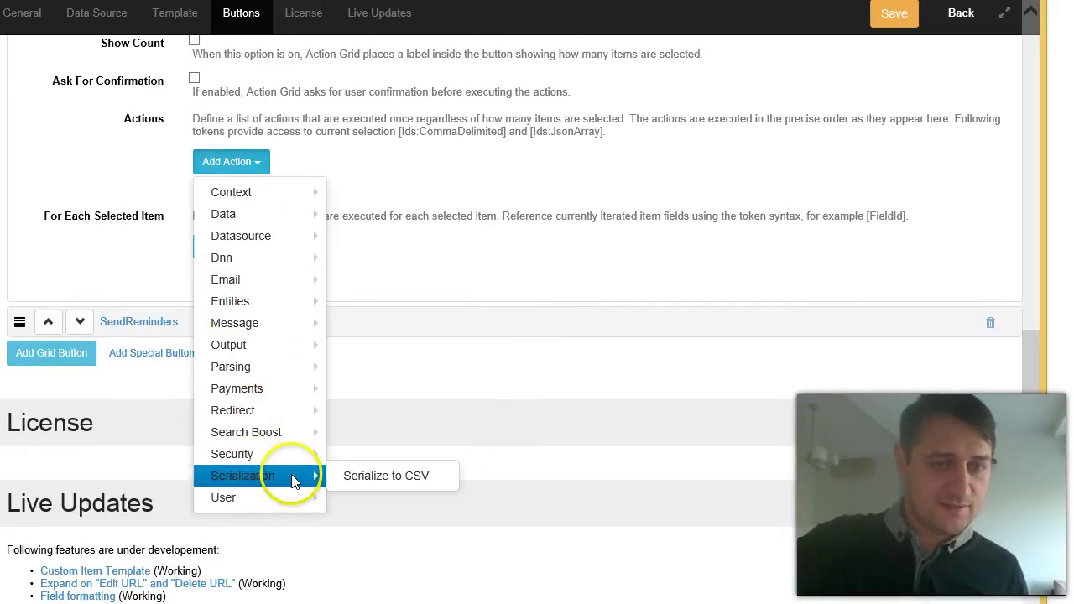
click(354, 478)
scroll(411, 348, down, 1)
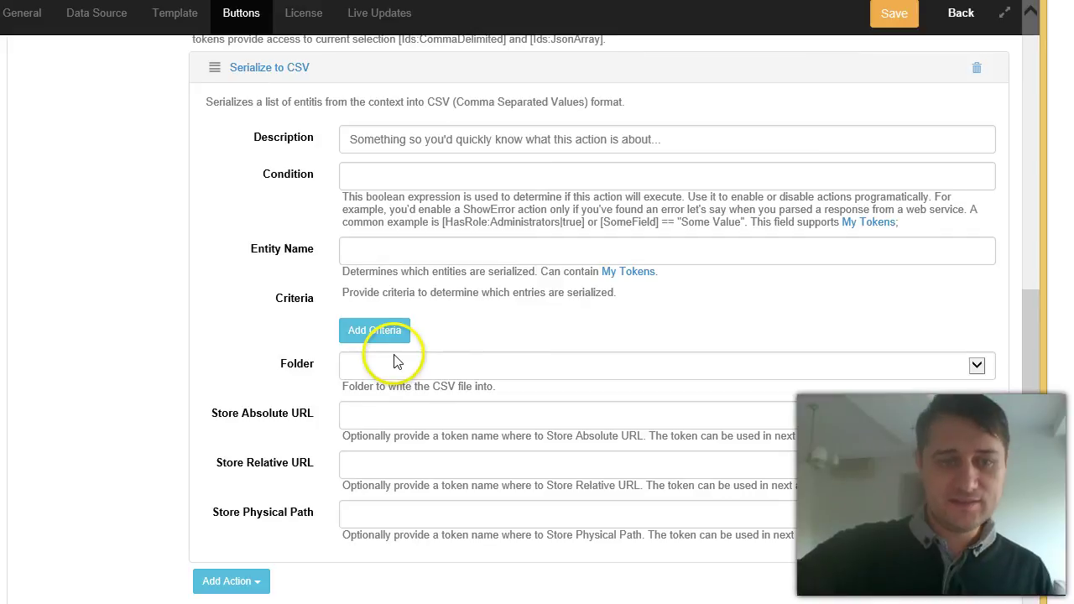
click(362, 412)
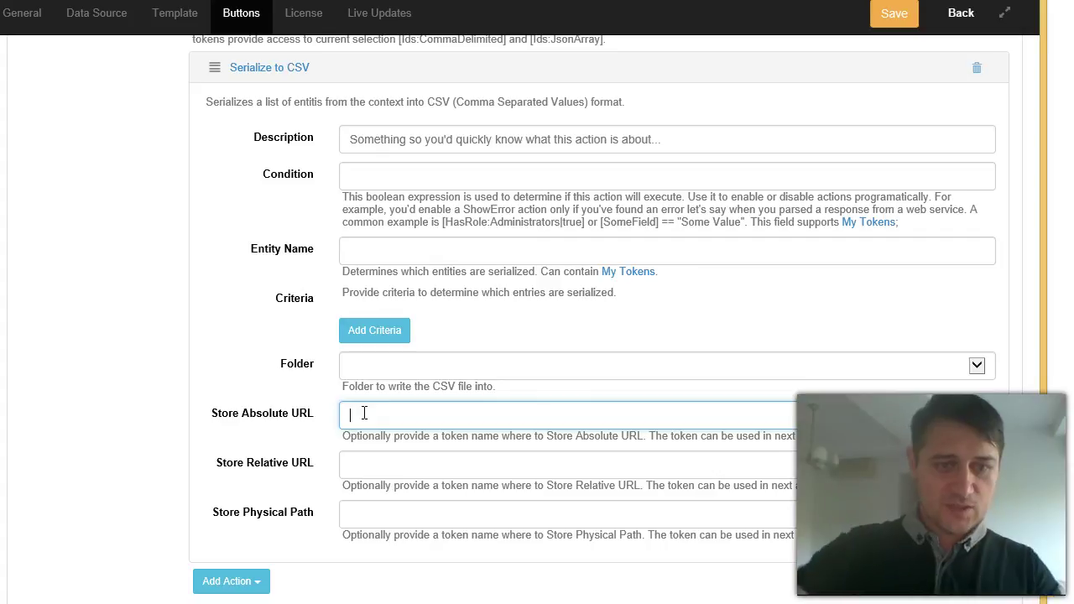
click(355, 460)
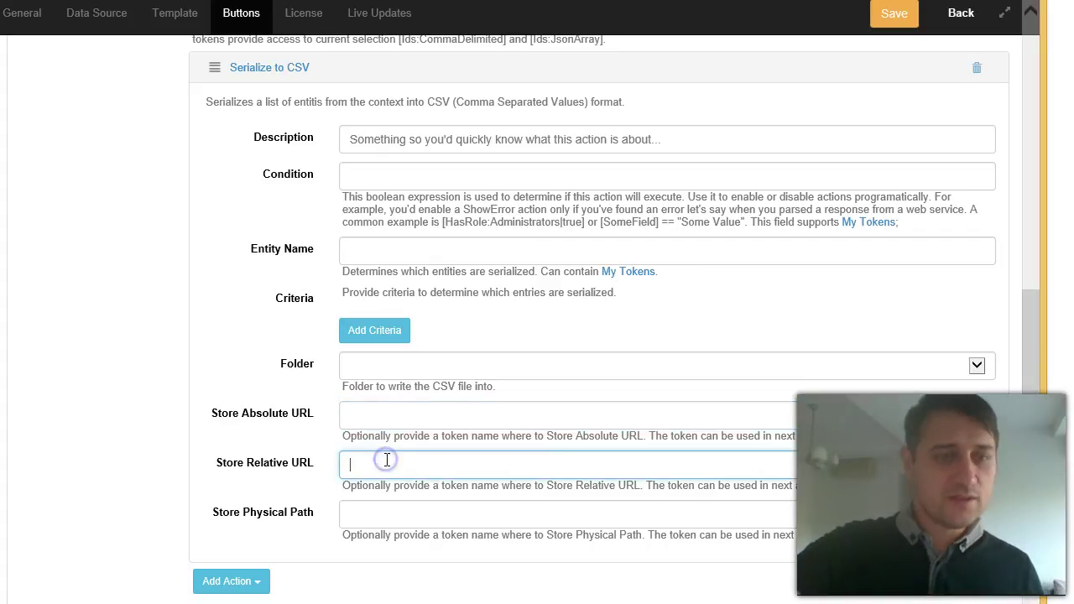
- Store the relative URL of the Serialize to CSV action in a token named "url"
click(395, 417)
click(372, 467)
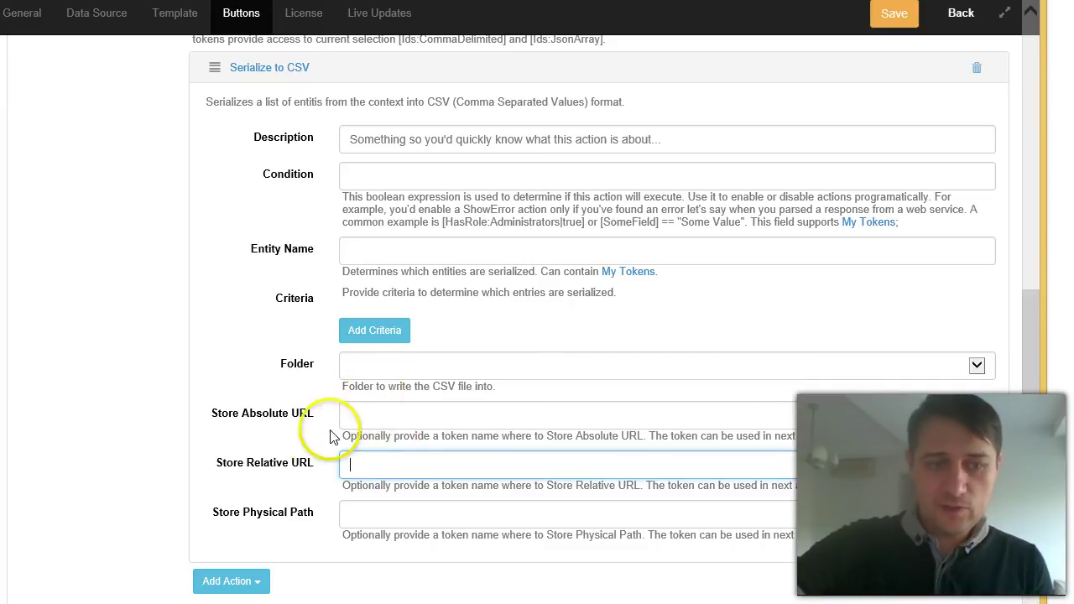
click(304, 422)
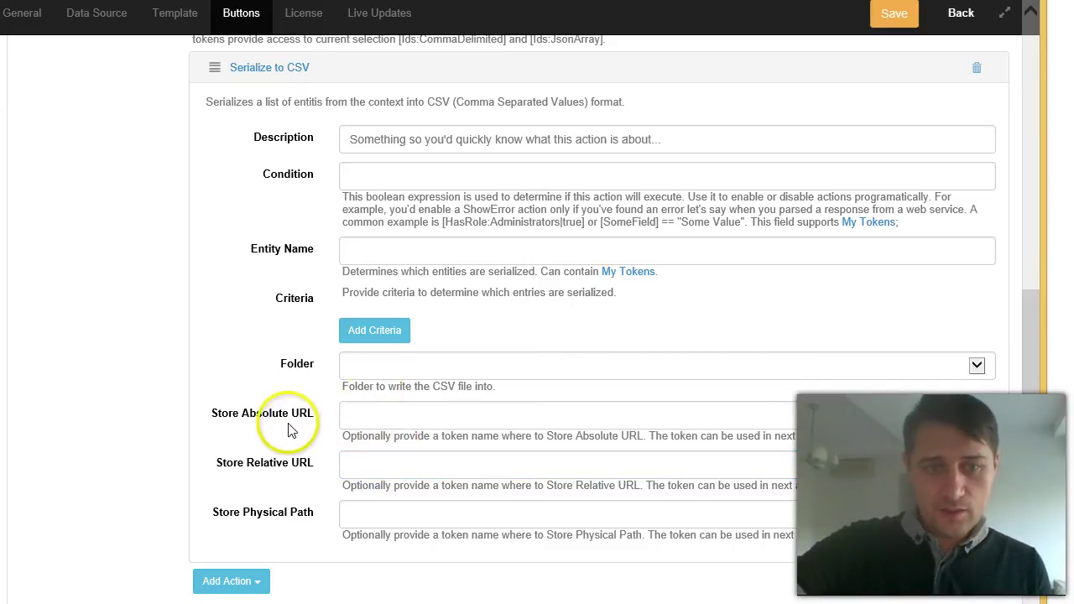
click(375, 461)
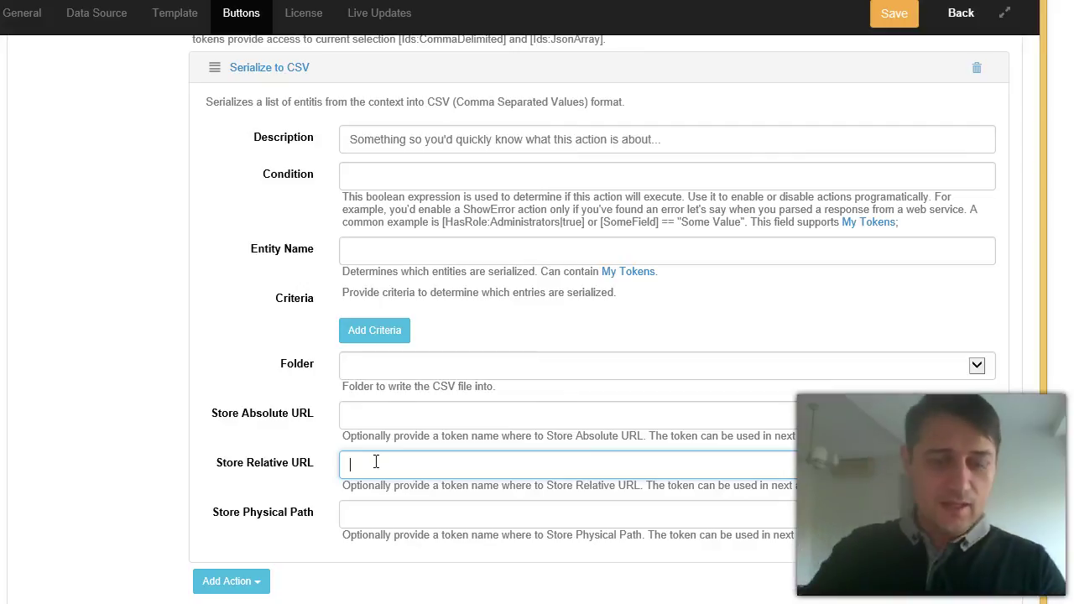
text(url)
- Add a Redirect to URL action with the URL [url] to the Export button's main actions, and save the grid configuration
scroll(283, 425, down, 3)
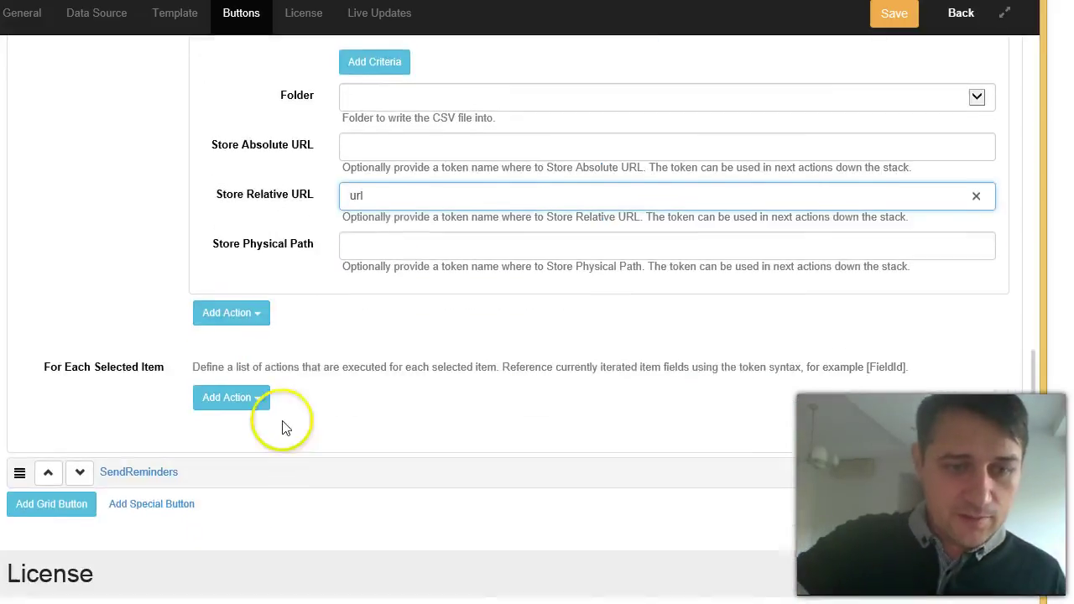
click(220, 319)
scroll(277, 403, down, 1)
mouse_move(276, 458)
click(356, 462)
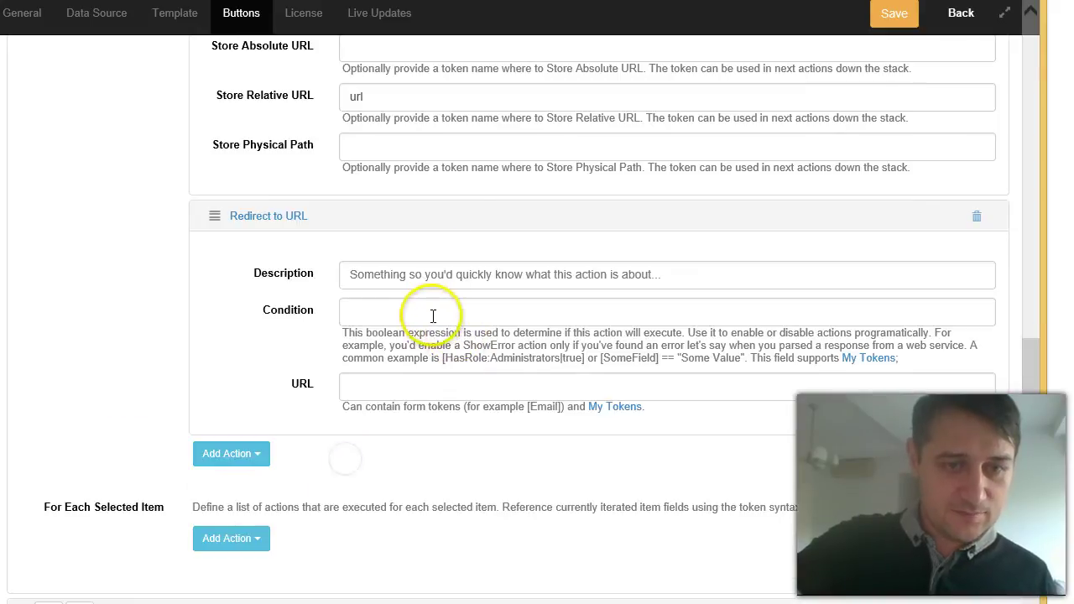
double_click(356, 97)
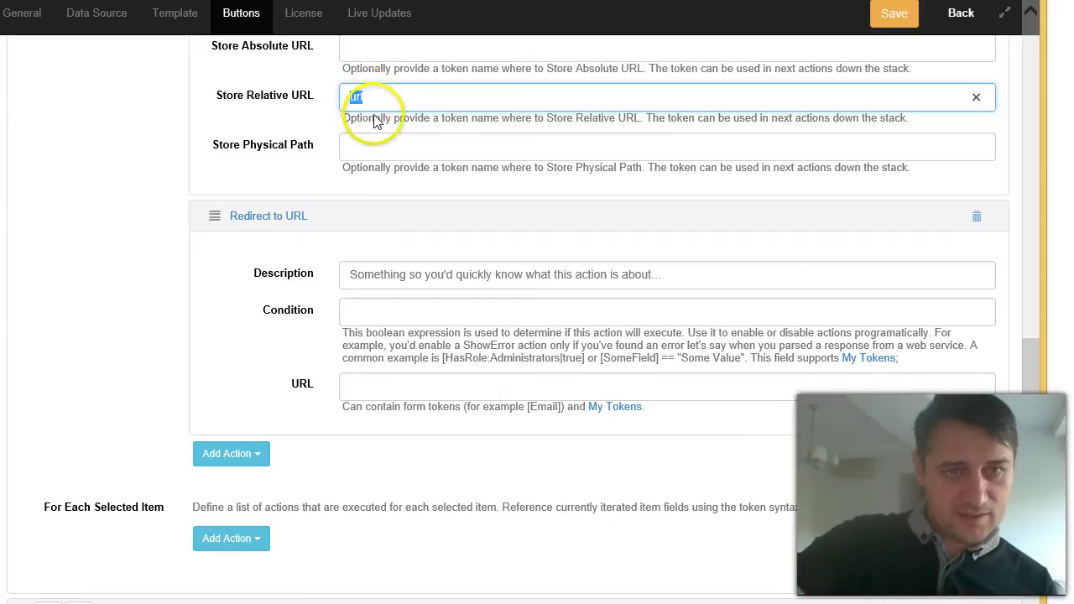
click(372, 382)
text([url])
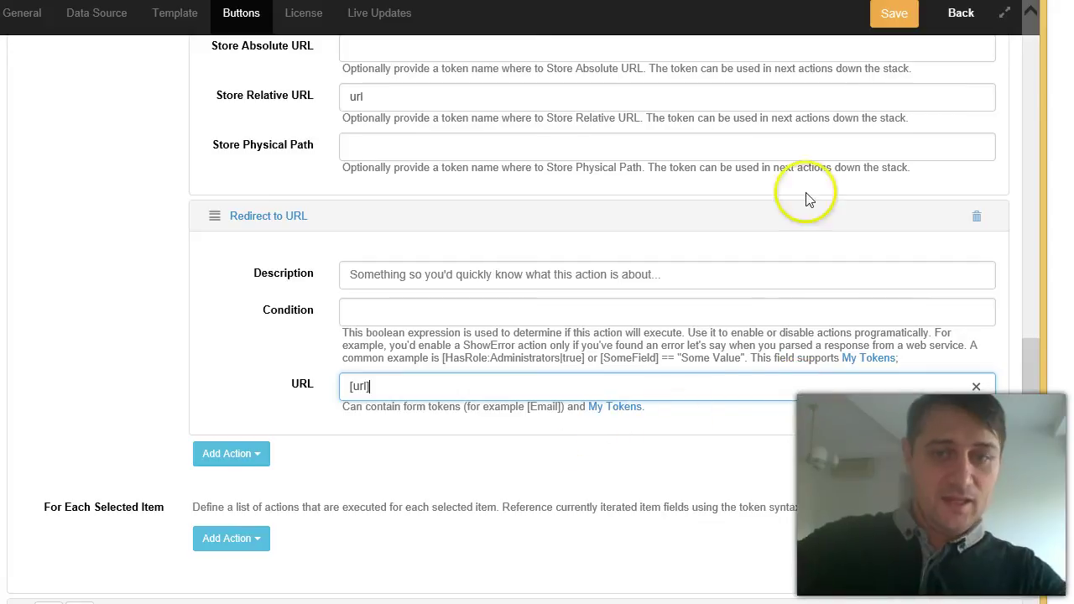
click(895, 12)
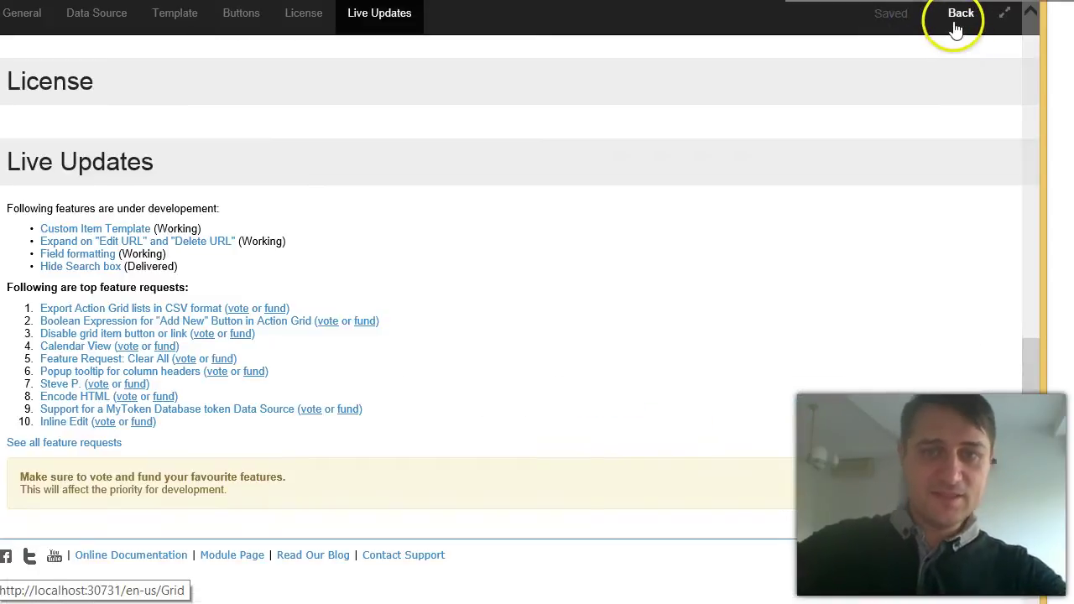
click(957, 24)
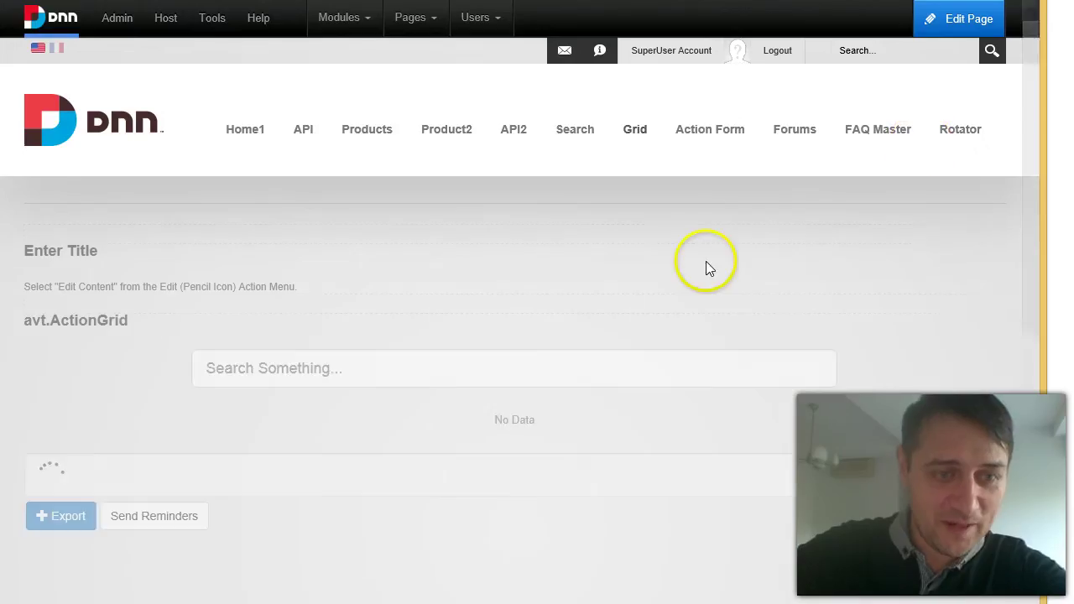
- Run the Export button below the grid and open the generated CSV file without saving it
scroll(305, 487, down, 3)
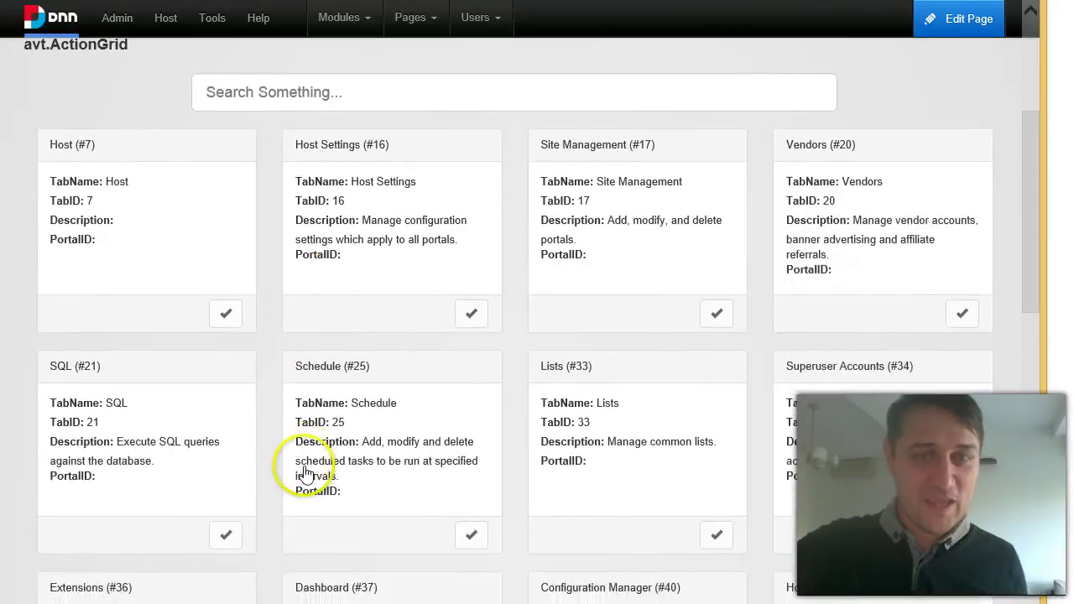
scroll(290, 482, down, 5)
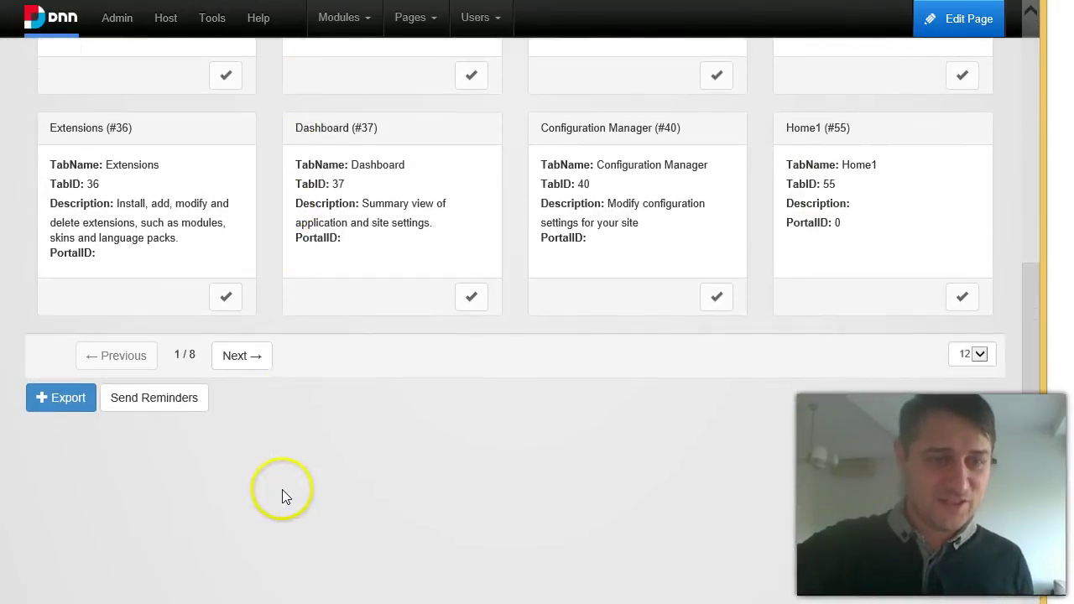
click(59, 401)
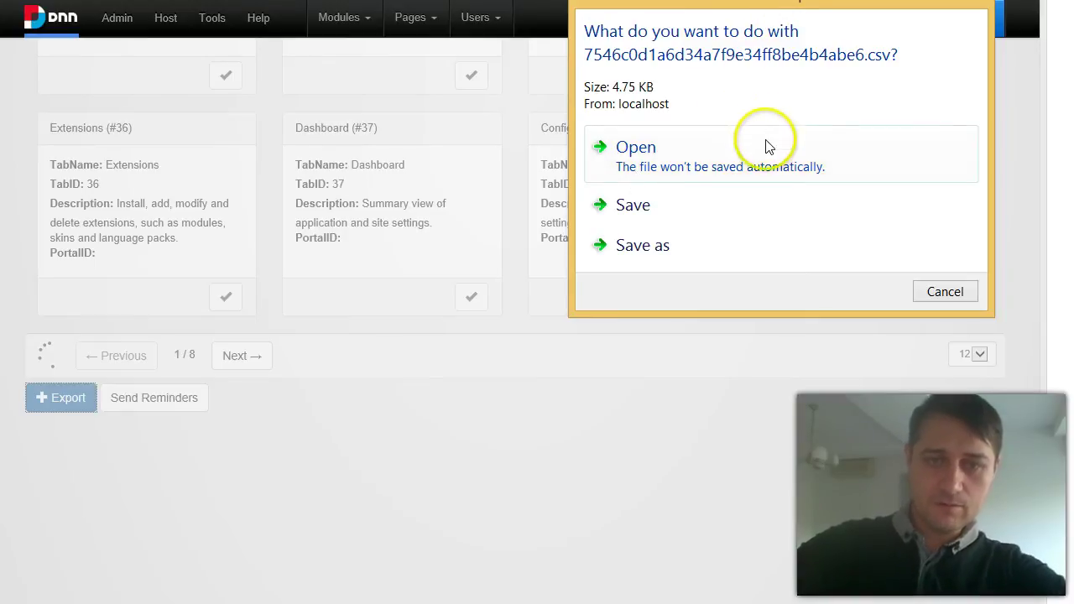
click(753, 167)
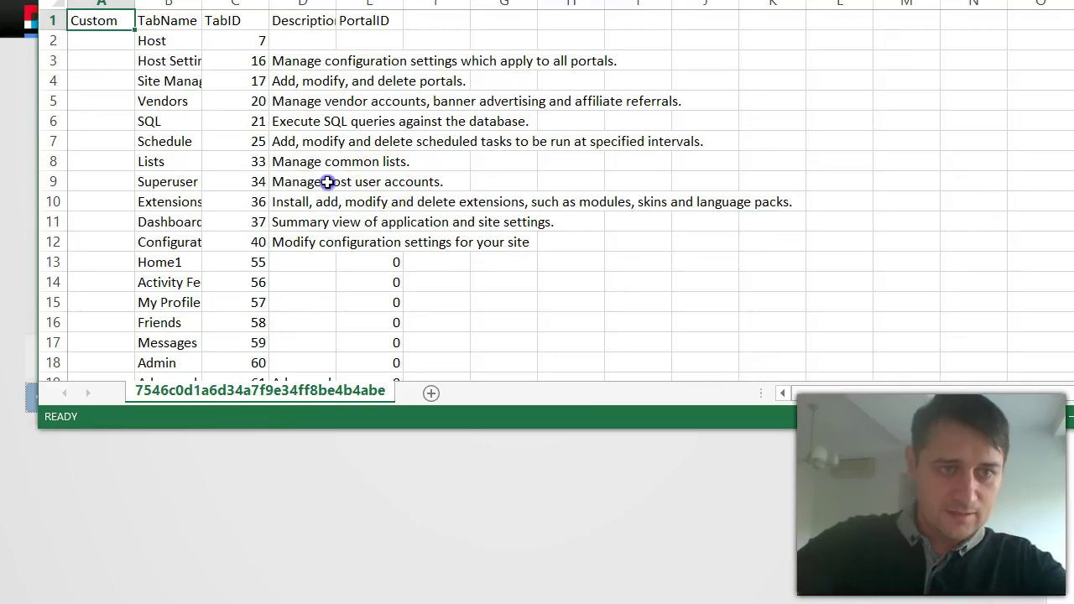
- Look through the exported rows and columns in the CSV spreadsheet
click(324, 182)
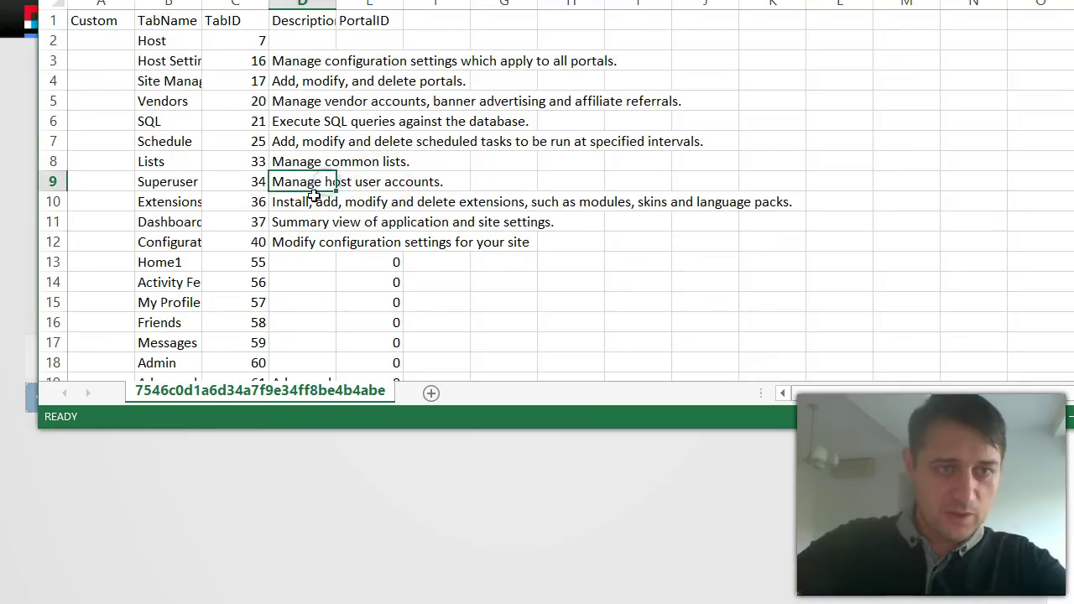
click(209, 116)
click(149, 117)
scroll(345, 94, down, 4)
scroll(403, 79, up, 4)
scroll(426, 108, down, 5)
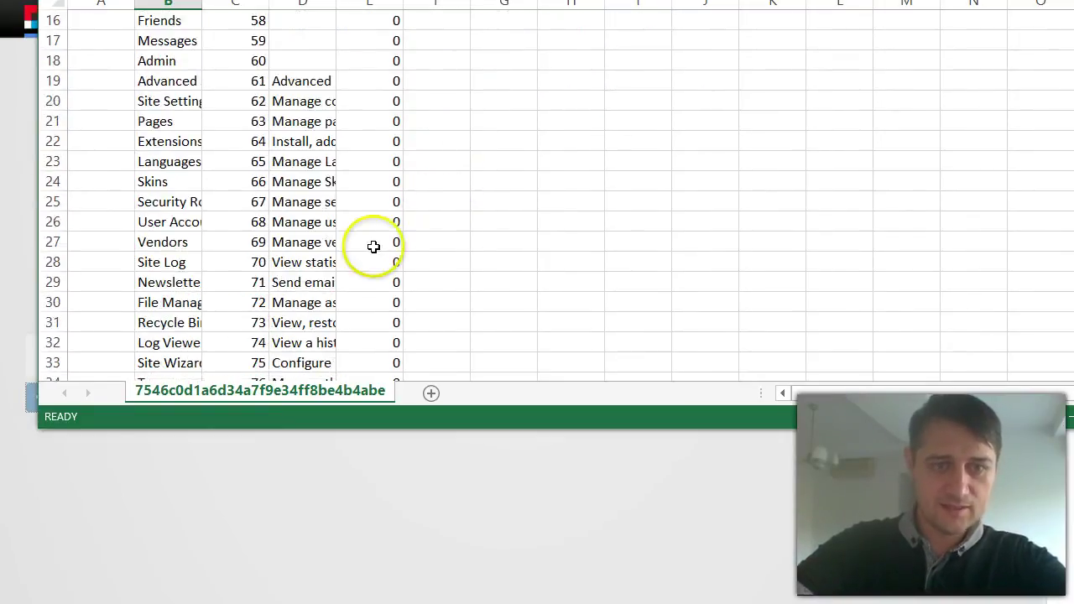
scroll(356, 217, down, 7)
scroll(345, 226, up, 5)
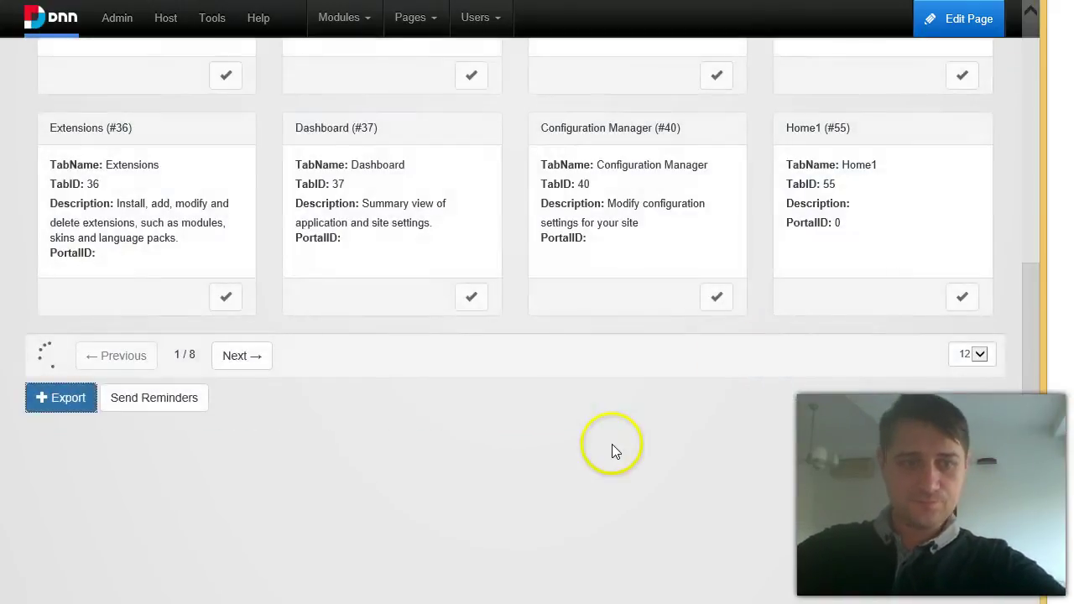
click(612, 444)
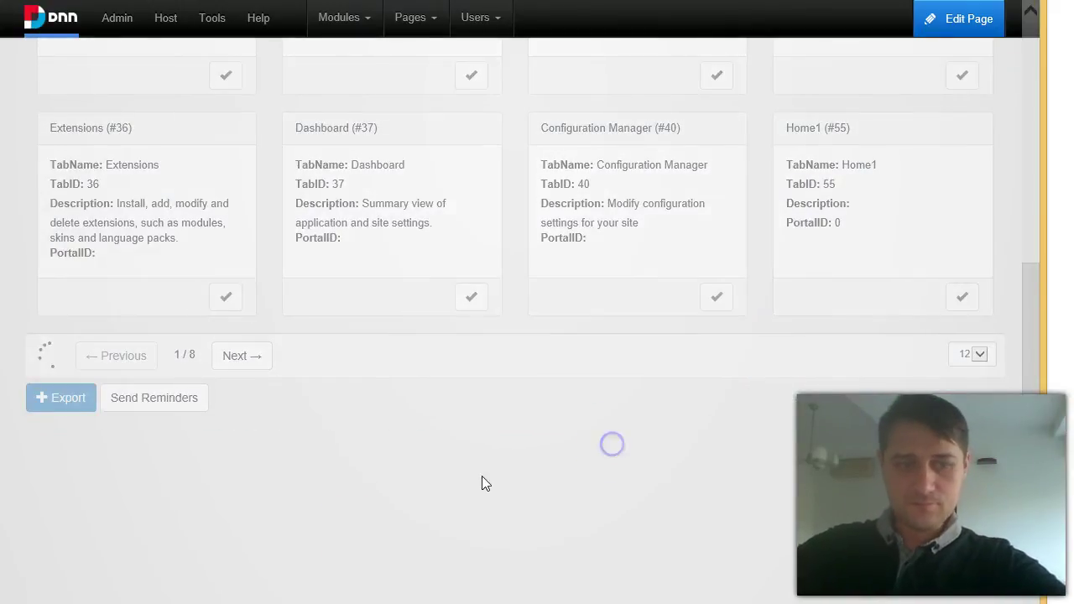
click(47, 579)
click(851, 179)
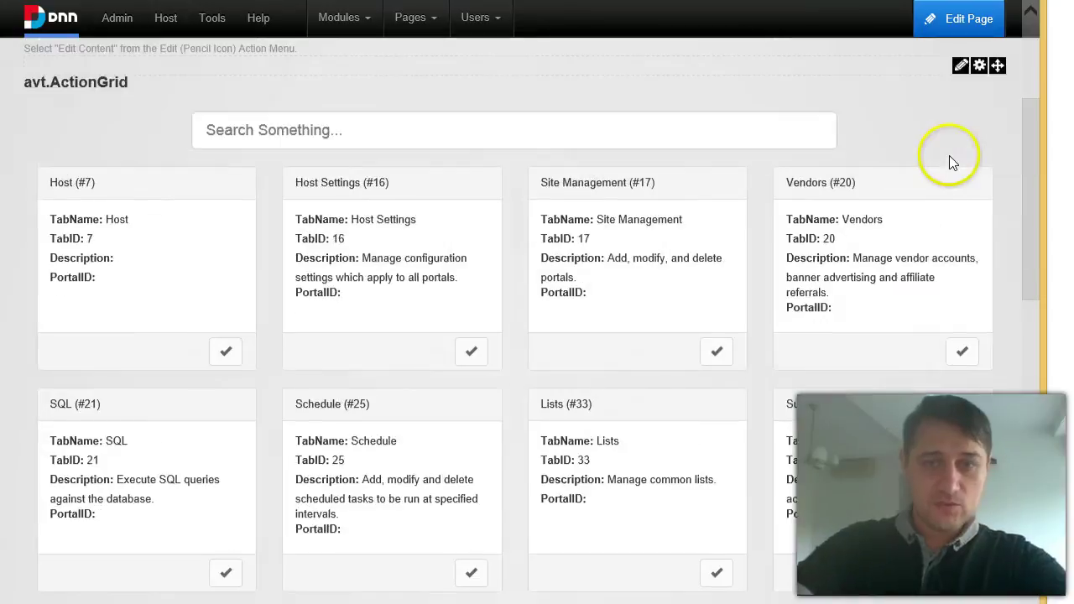
click(835, 241)
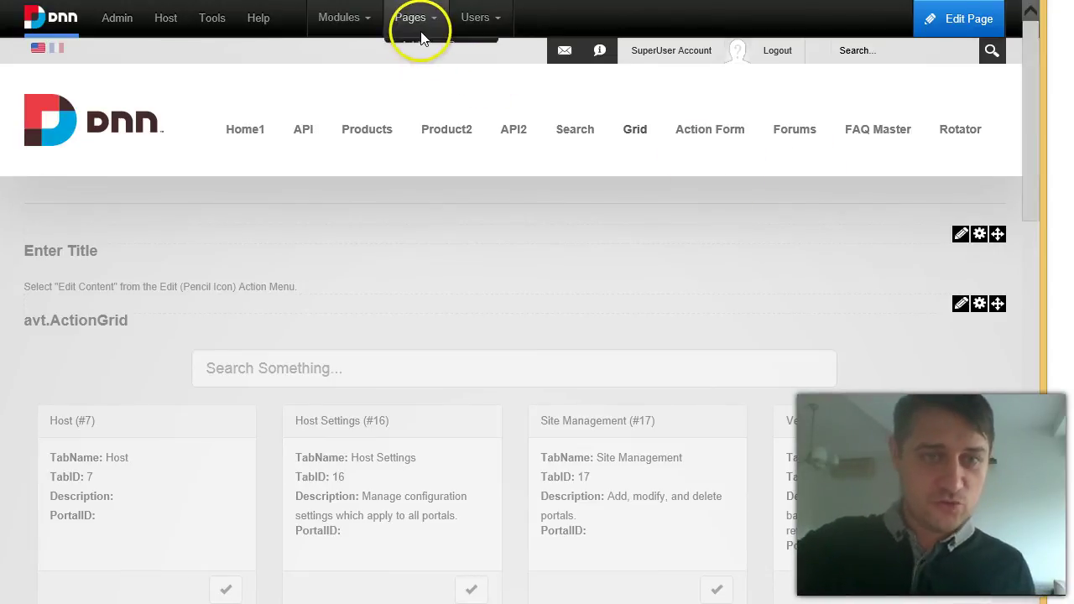
- Add an avt.ActionForm module to the page's ContentPane and close the module list
mouse_move(364, 33)
click(350, 69)
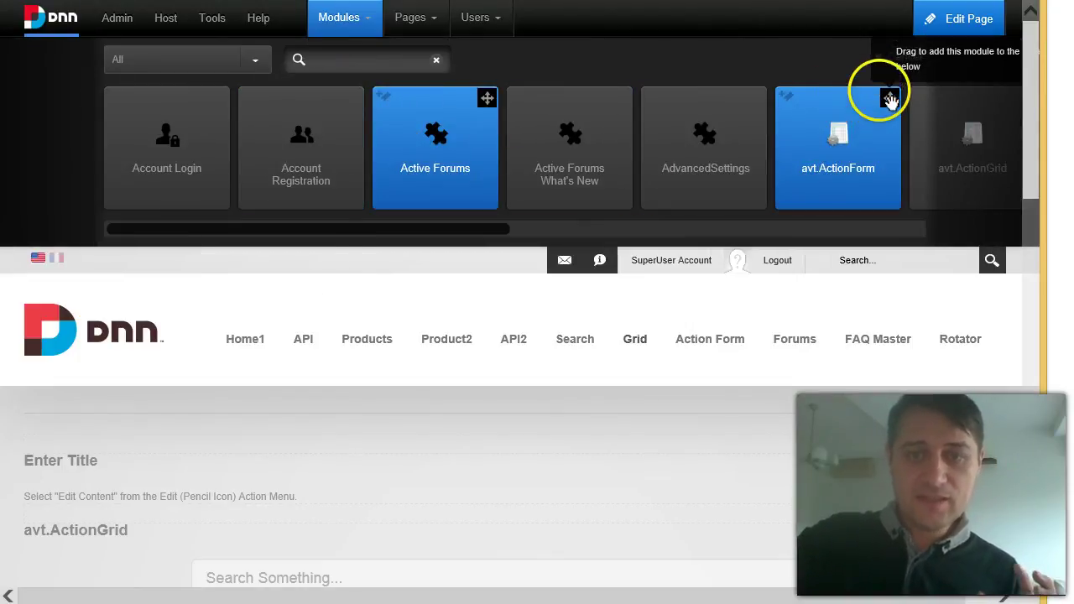
click(487, 231)
drag(487, 231, 510, 235)
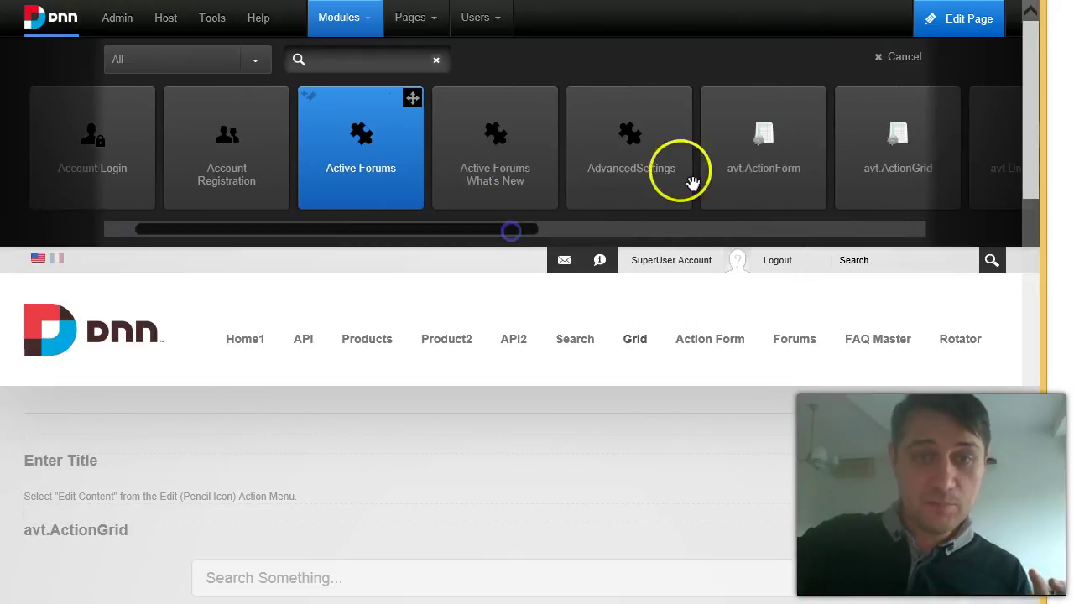
click(815, 97)
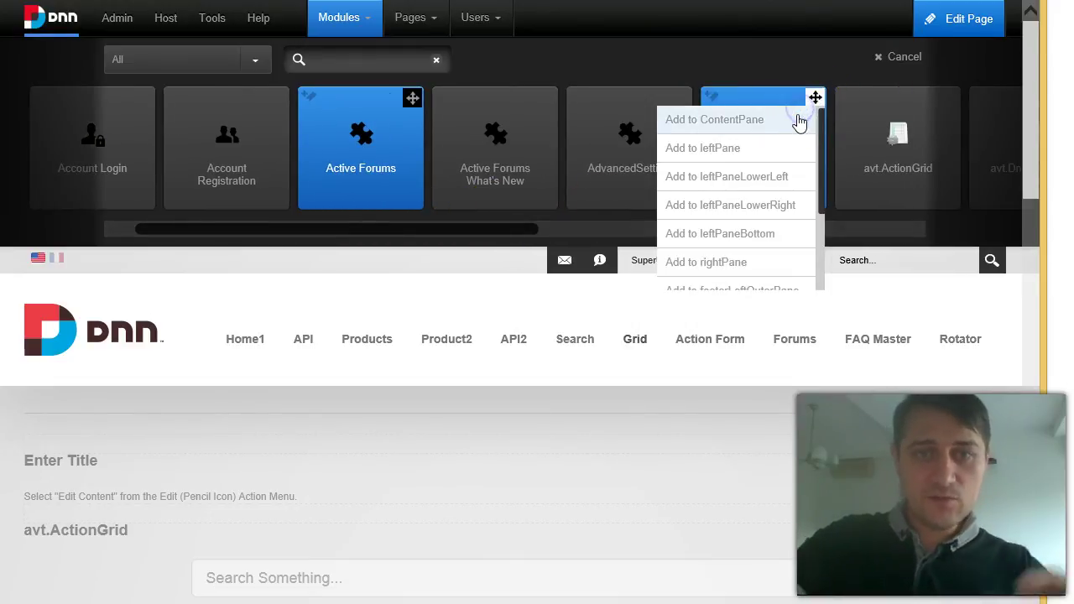
click(816, 99)
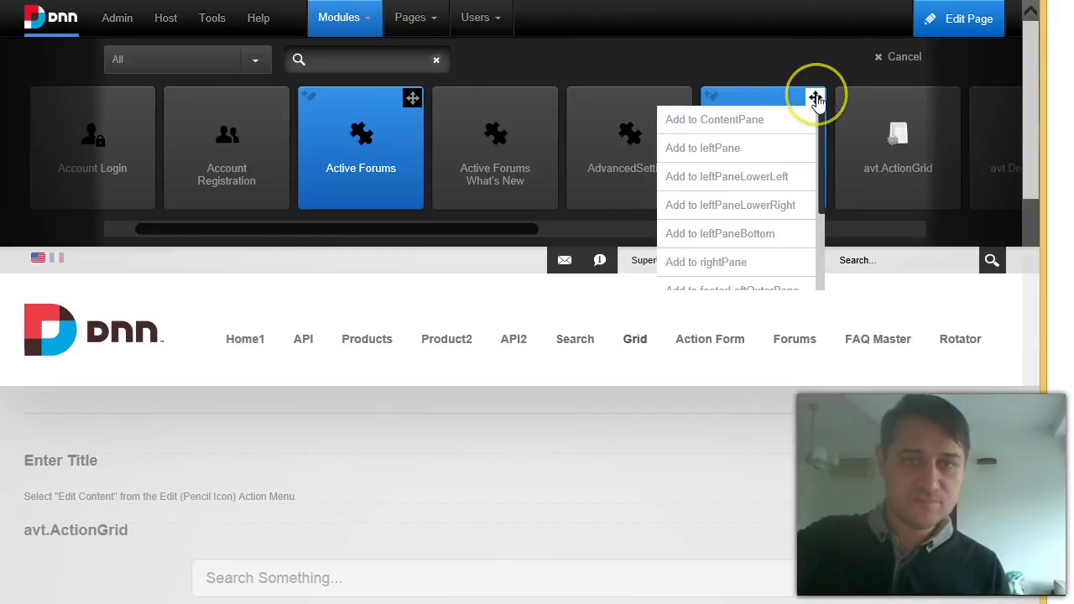
click(755, 129)
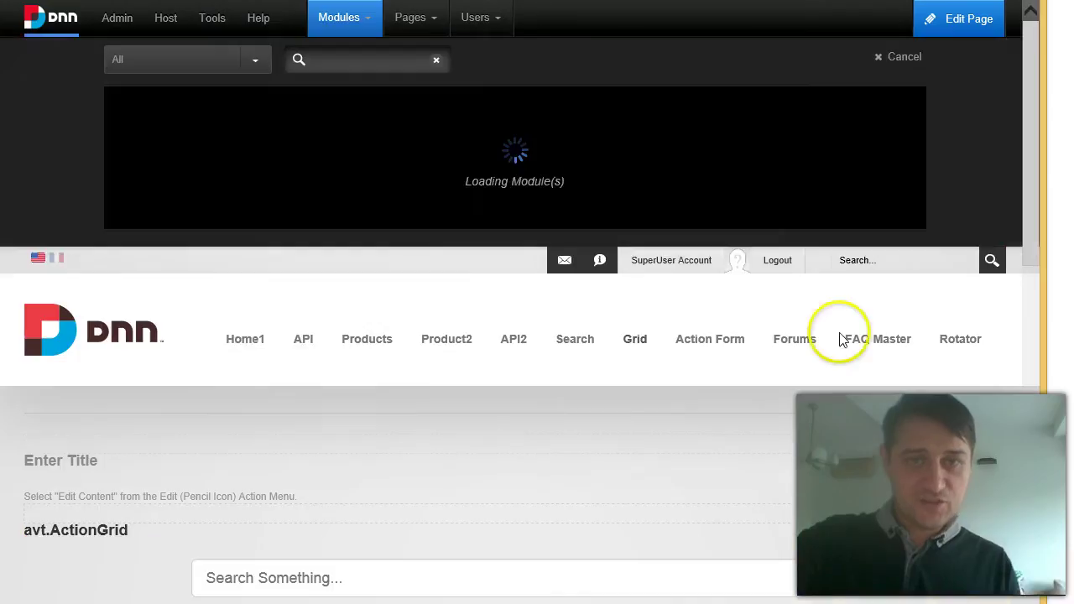
click(903, 57)
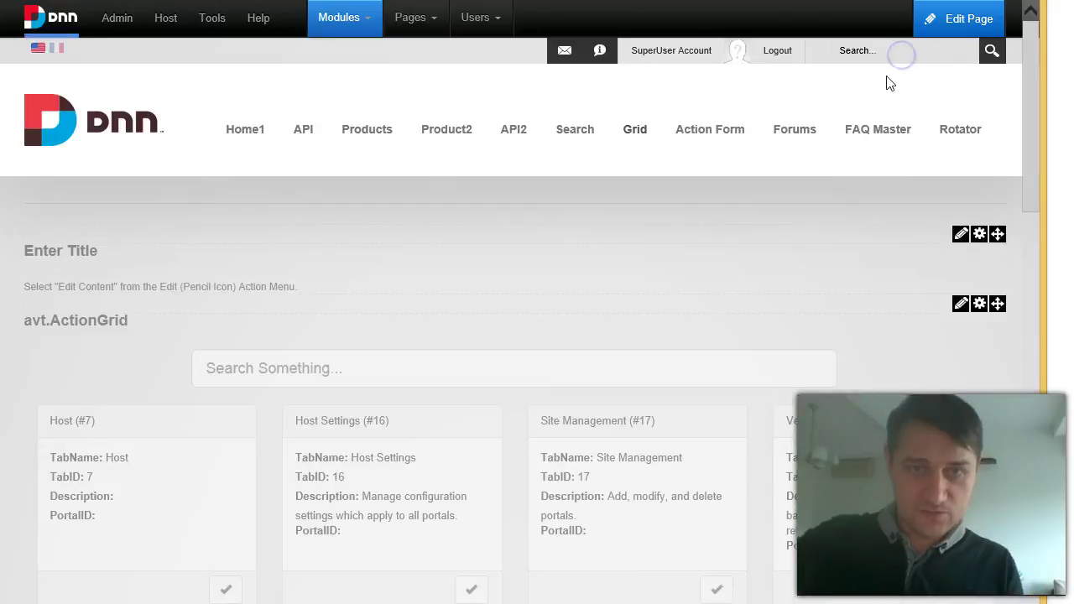
- View the form templates on the new Action Form's Manage Form screen and return to the page
scroll(867, 324, down, 10)
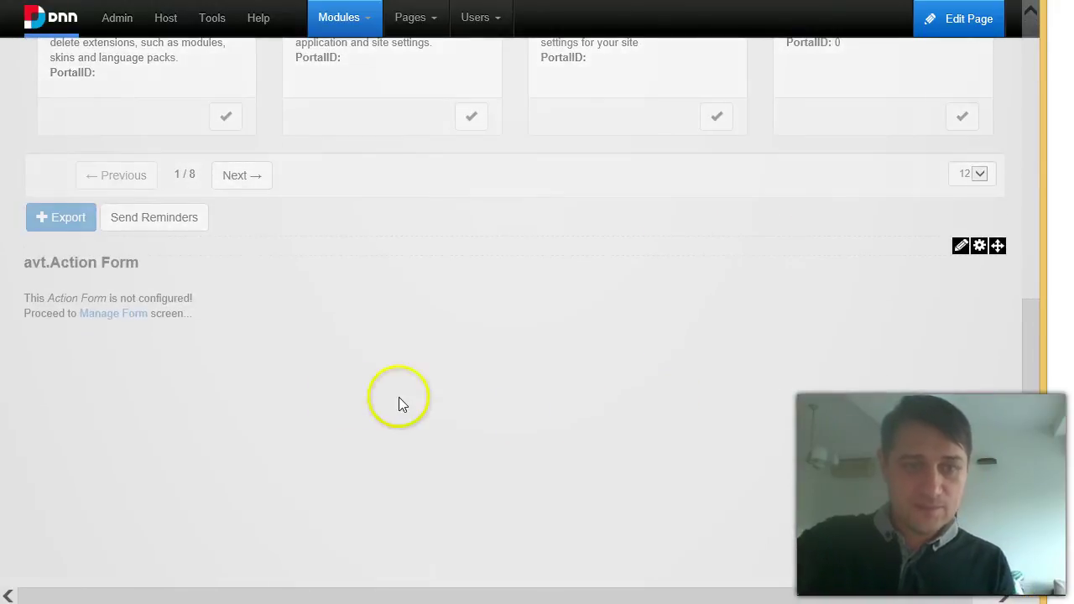
click(131, 316)
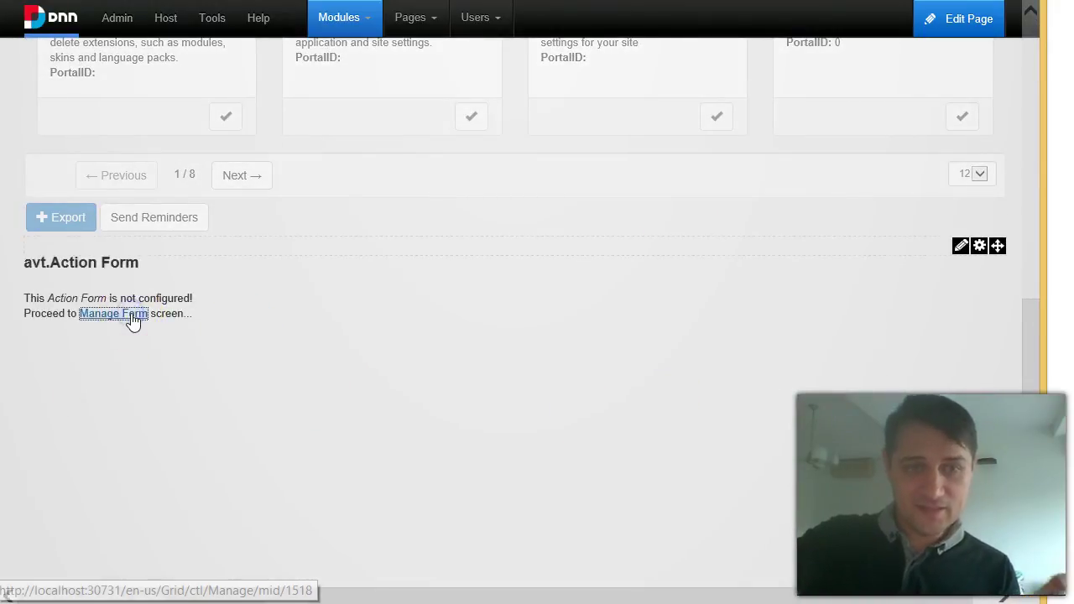
scroll(882, 319, down, 1)
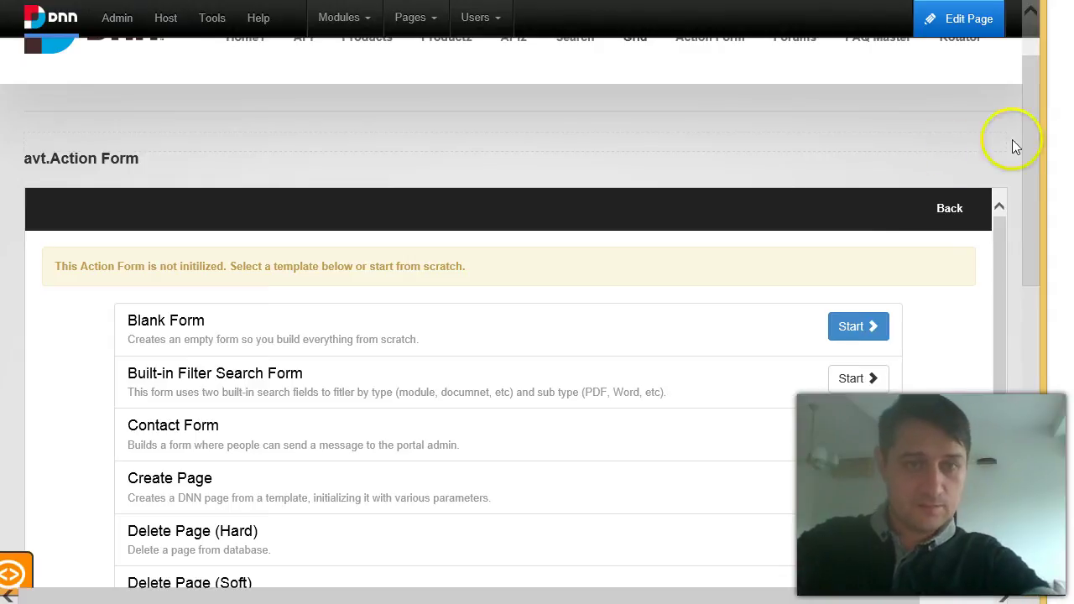
click(949, 187)
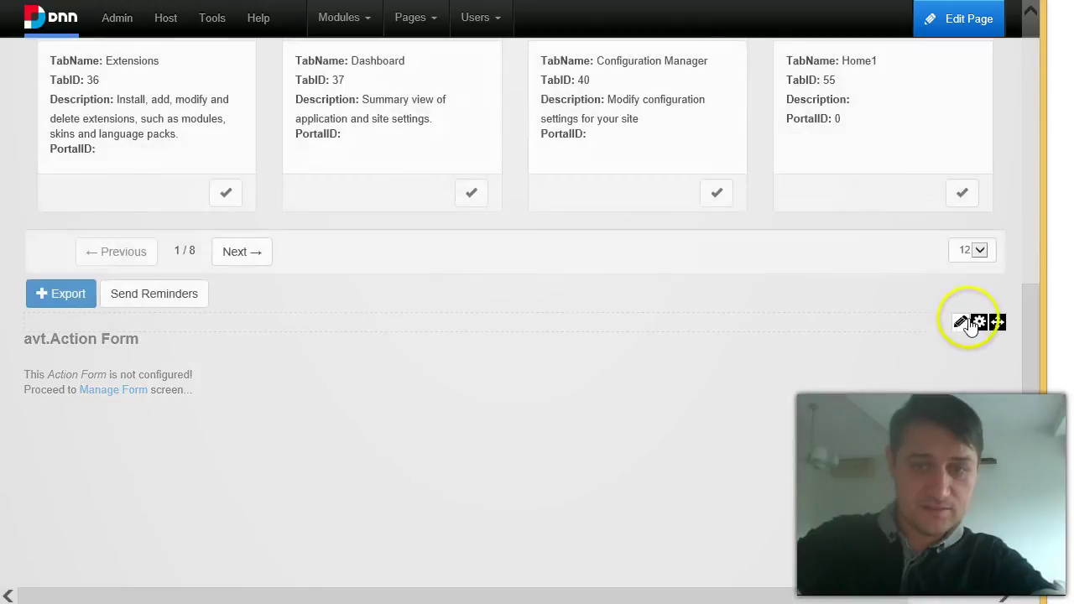
- Delete the unconfigured Action Form module from the page
mouse_move(982, 325)
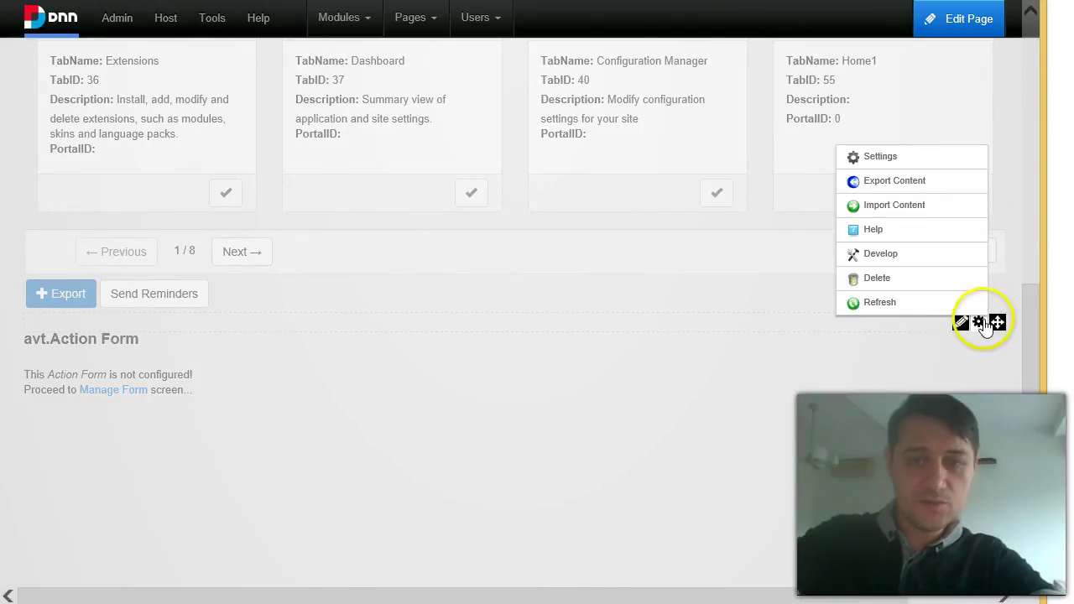
click(940, 278)
click(424, 336)
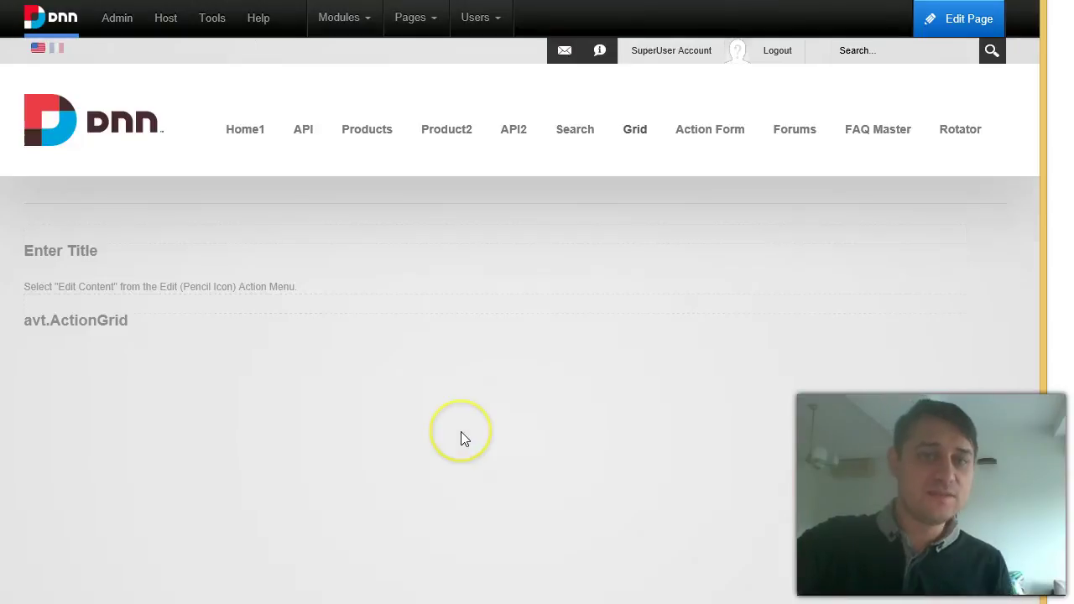
- Change the Action Grid's data source to Action Form, using module avt.Action Form #1512, and update it
scroll(799, 354, down, 2)
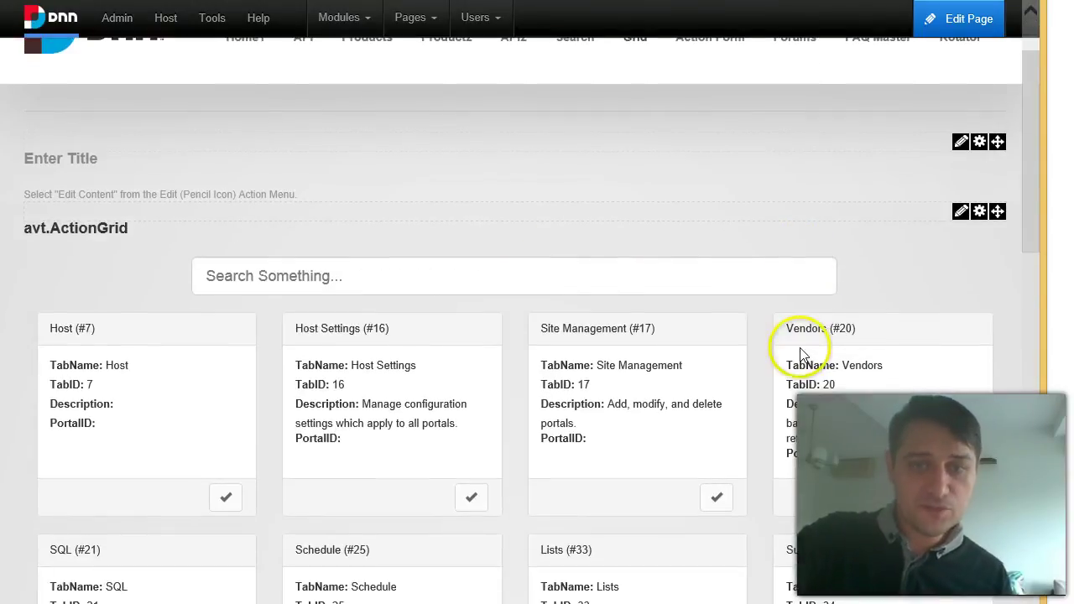
mouse_move(955, 221)
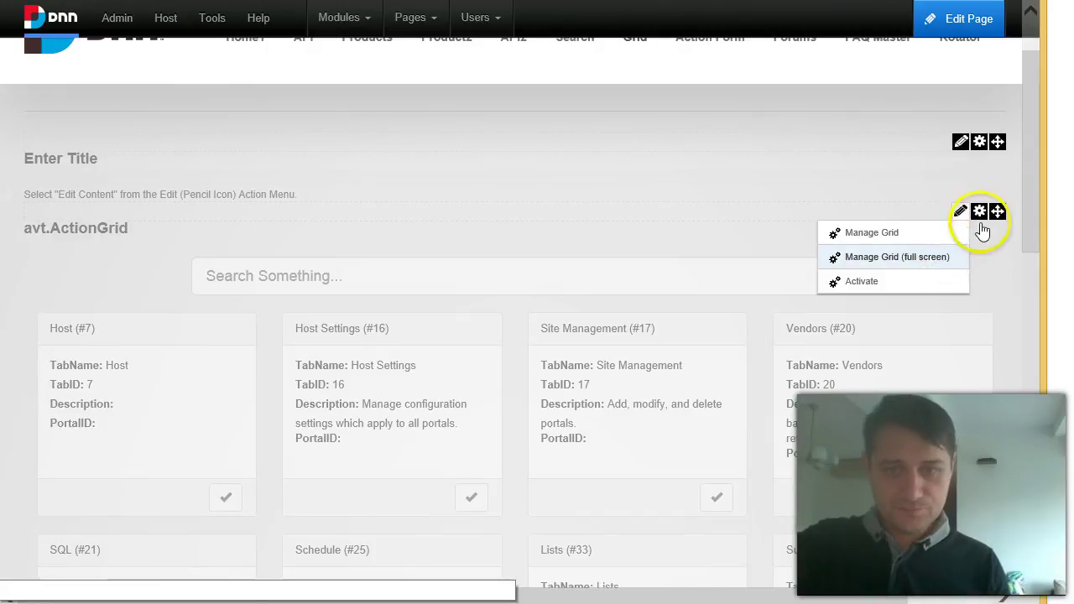
click(942, 258)
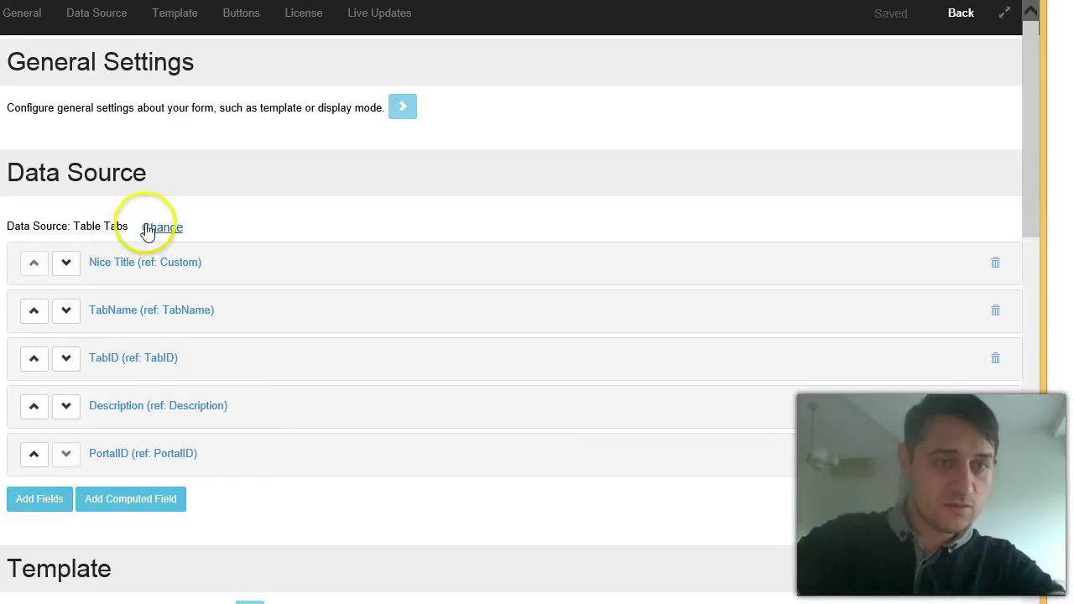
click(152, 227)
click(285, 231)
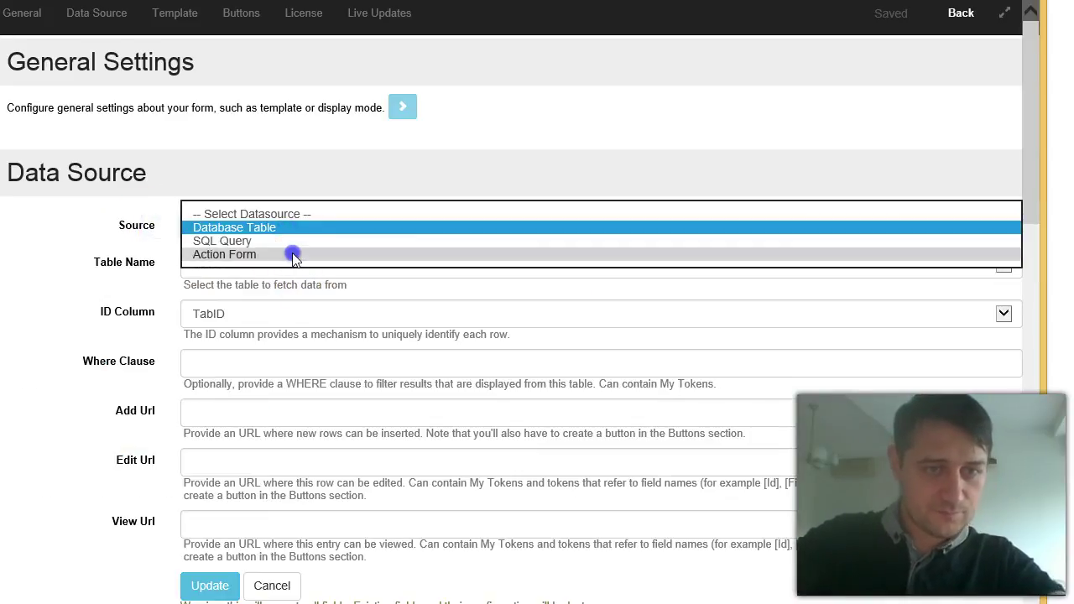
click(288, 253)
click(312, 260)
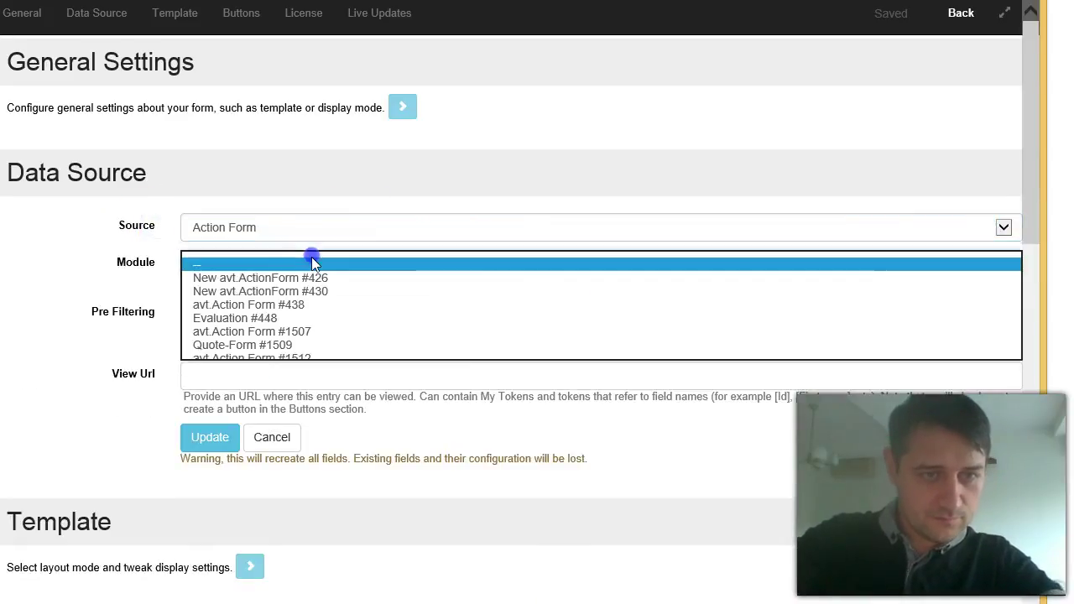
click(327, 359)
click(319, 314)
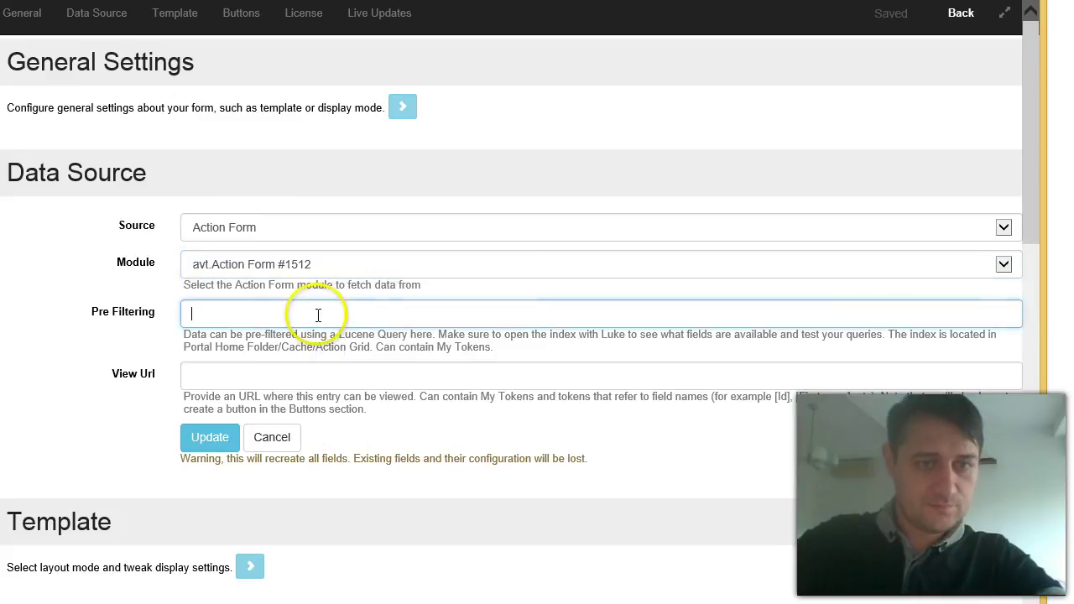
scroll(340, 344, down, 3)
click(209, 254)
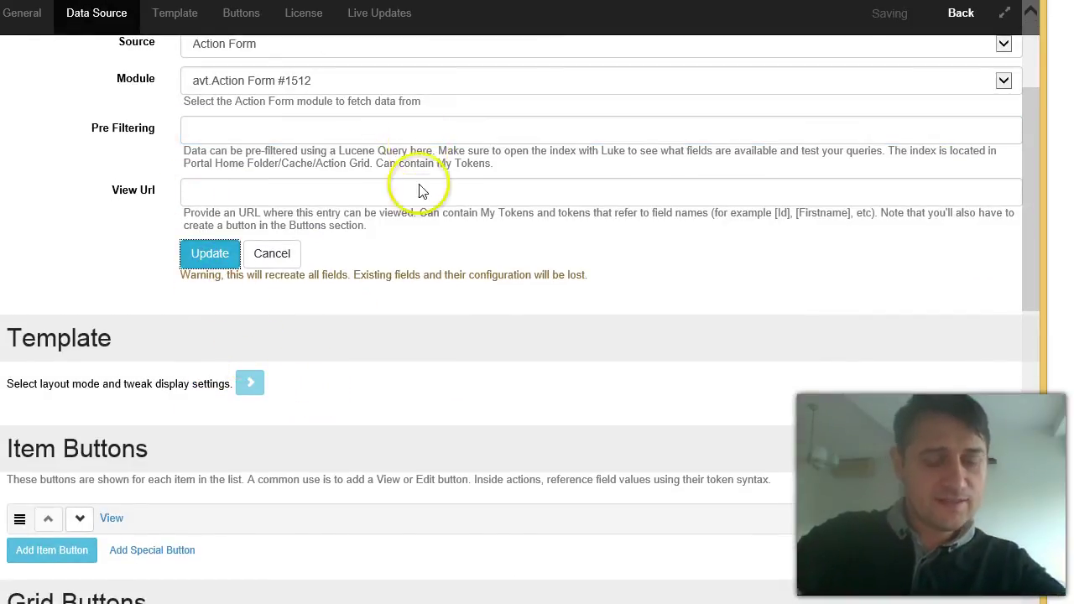
- Mark the Nice Title, TabName, TabID, Description and PortalID fields for deletion from the grid's data source
scroll(370, 226, up, 3)
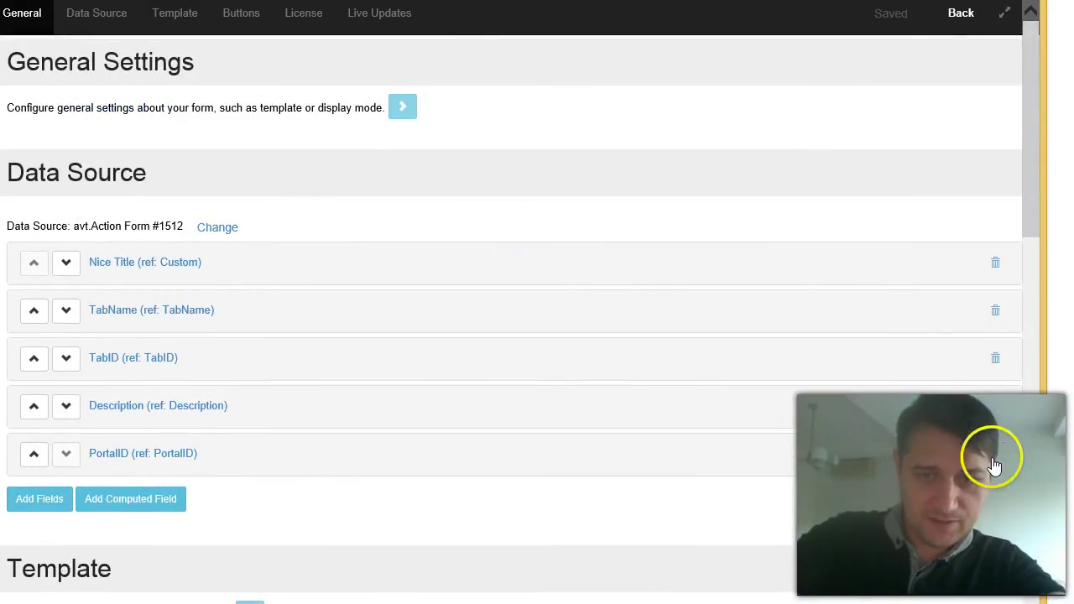
click(995, 458)
click(997, 406)
click(996, 358)
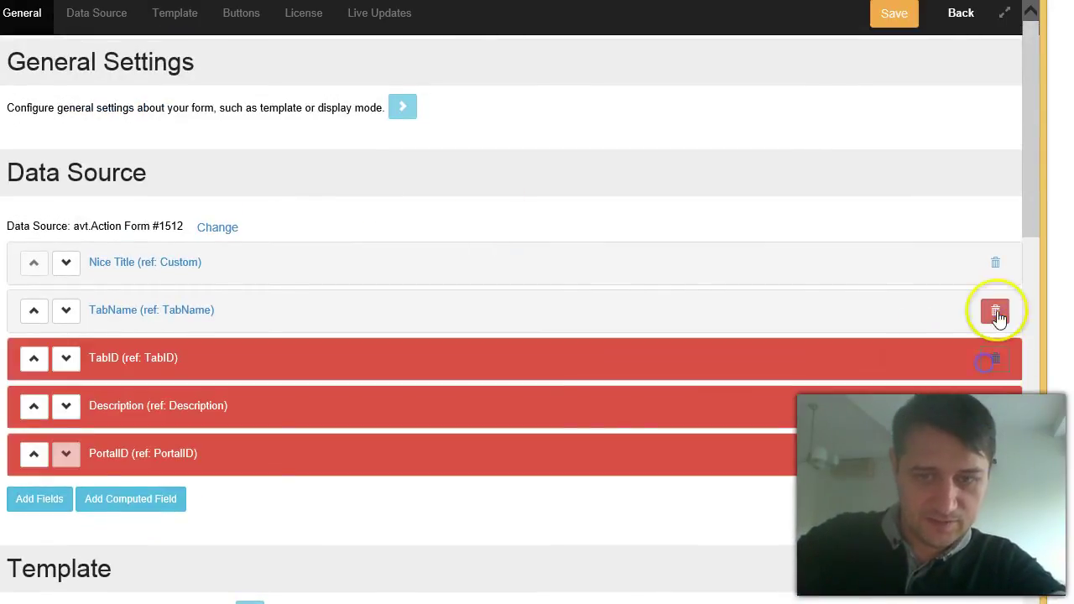
click(996, 311)
click(987, 275)
- Add the Dd1, Dd2 and Dd3 form fields to the grid and save the settings
scroll(458, 490, down, 3)
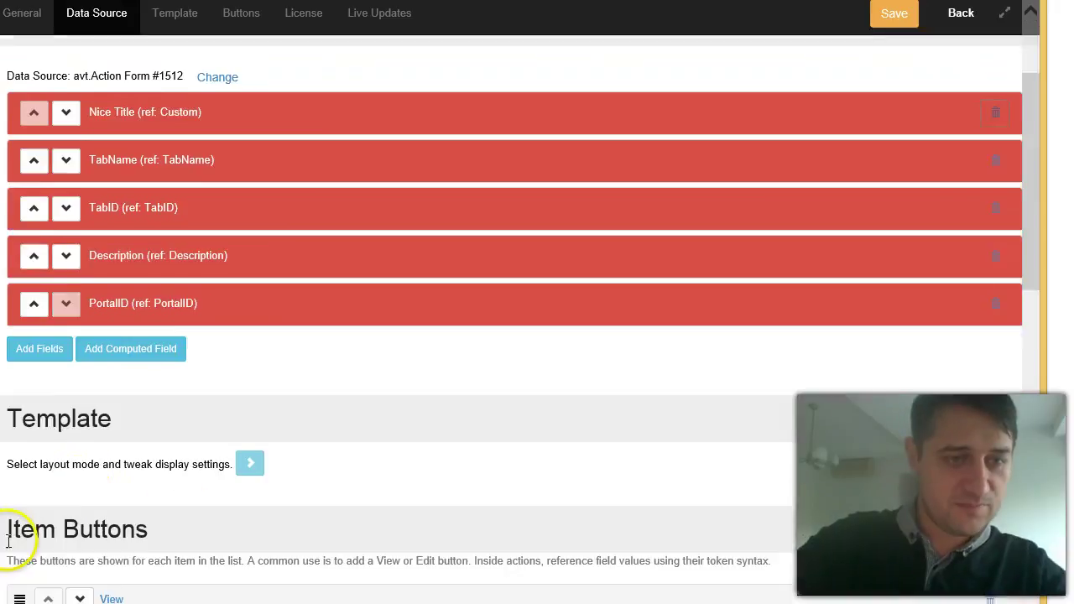
click(39, 315)
scroll(667, 269, down, 3)
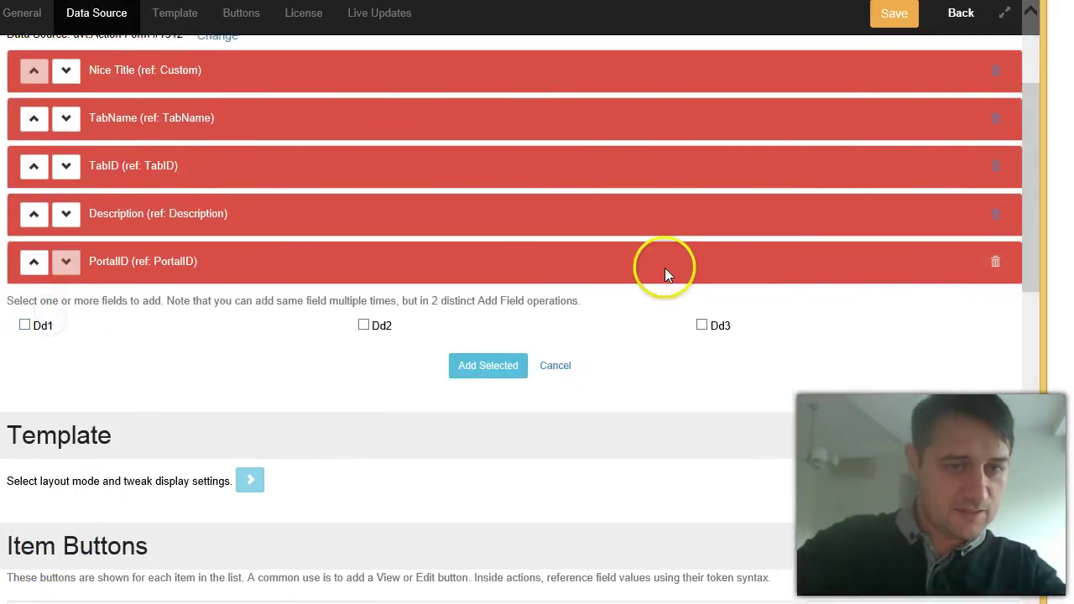
click(25, 150)
click(366, 151)
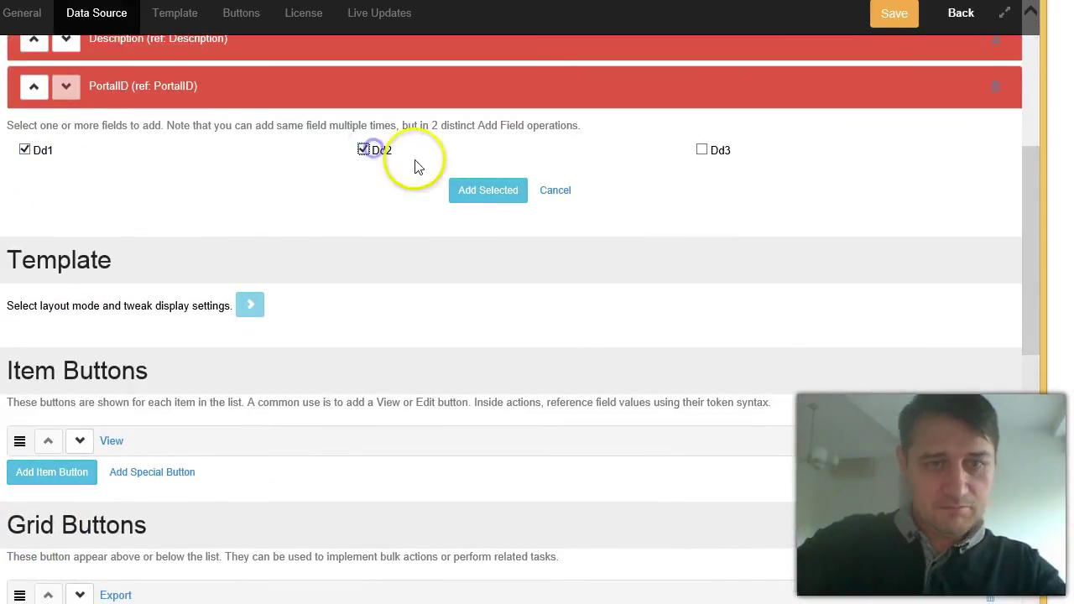
click(701, 150)
click(488, 191)
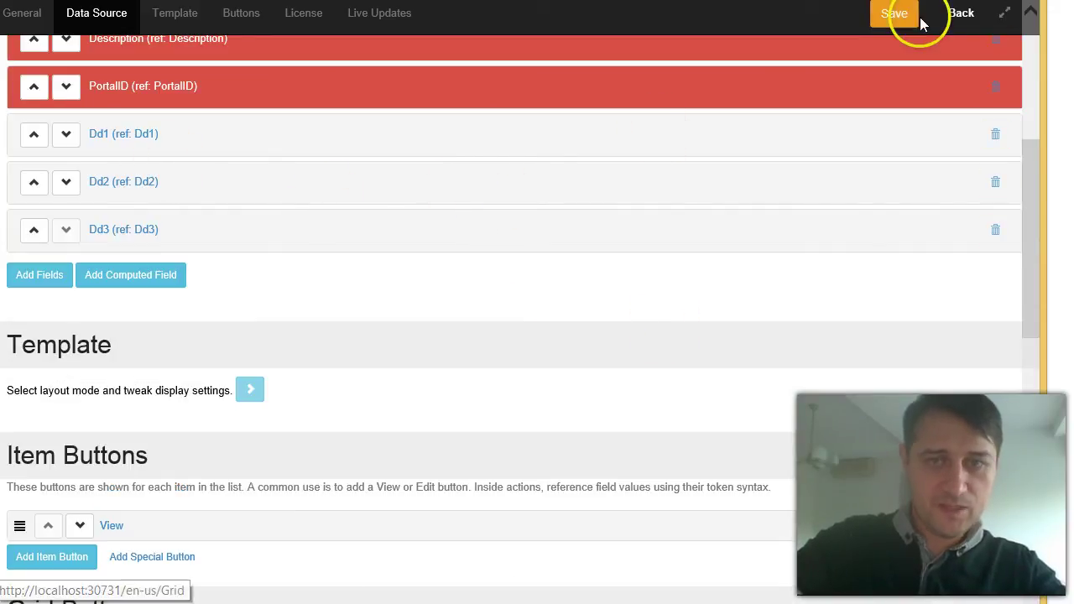
click(895, 23)
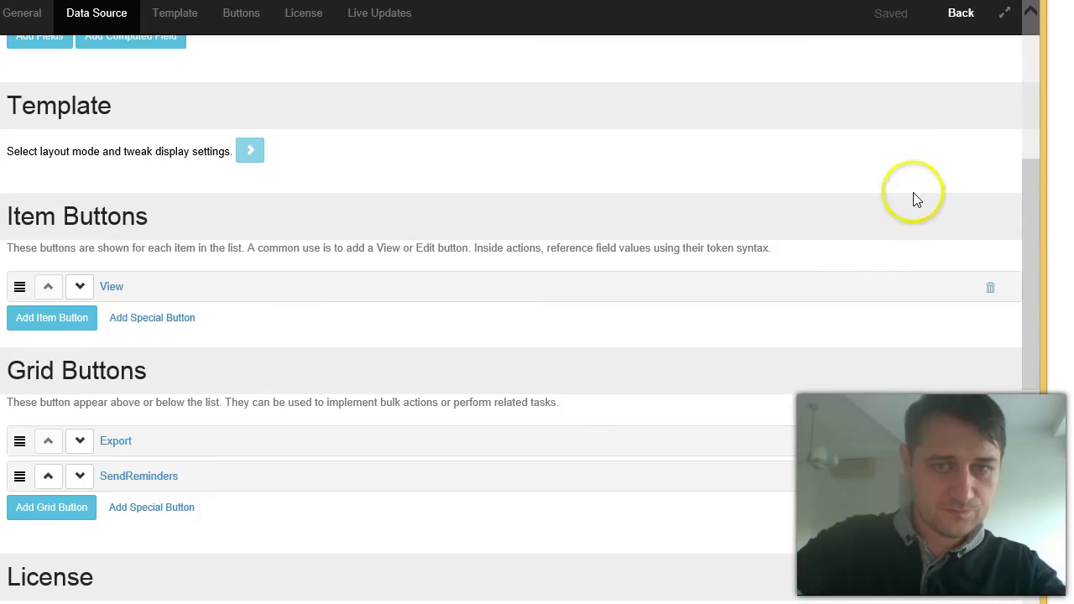
- View the grid on the page and return to its management screen
scroll(927, 138, up, 4)
scroll(934, 139, up, 1)
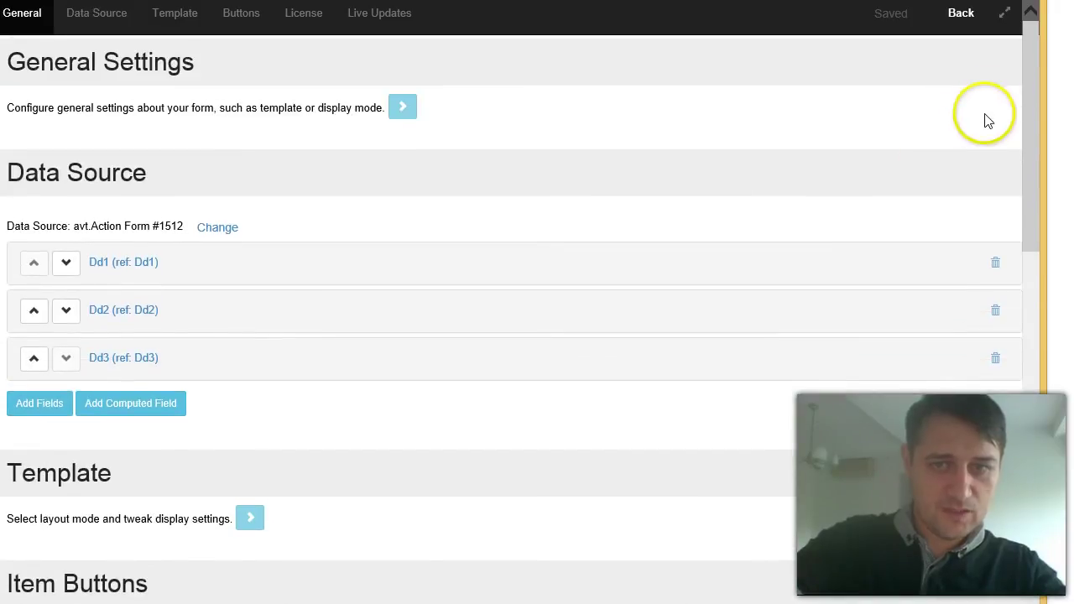
click(960, 32)
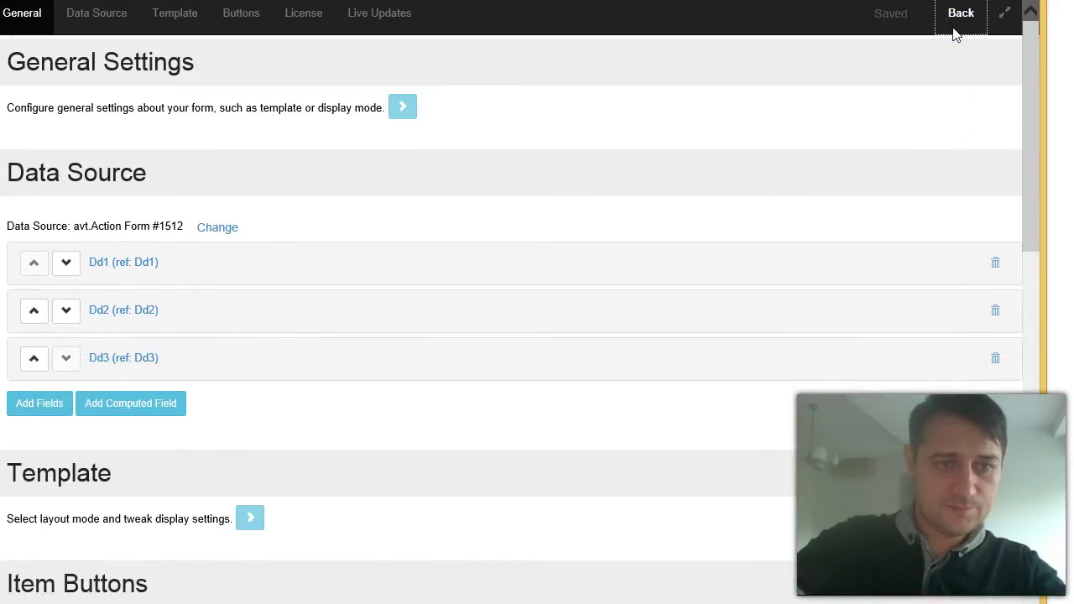
key(alt+Left)
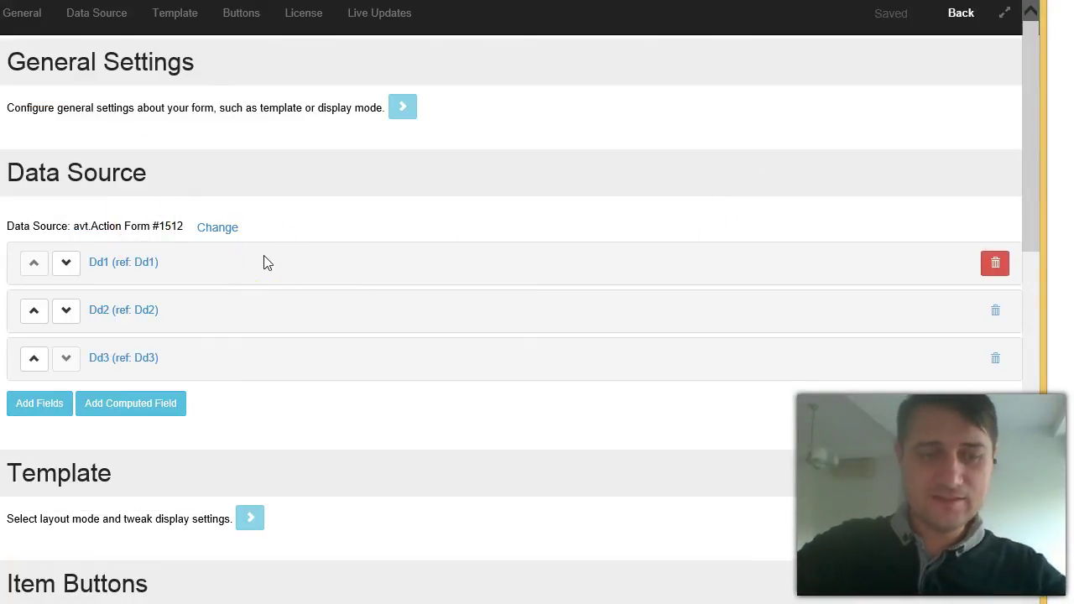
- Mark the View item button and the Export and SendReminders grid buttons for deletion
scroll(271, 290, down, 5)
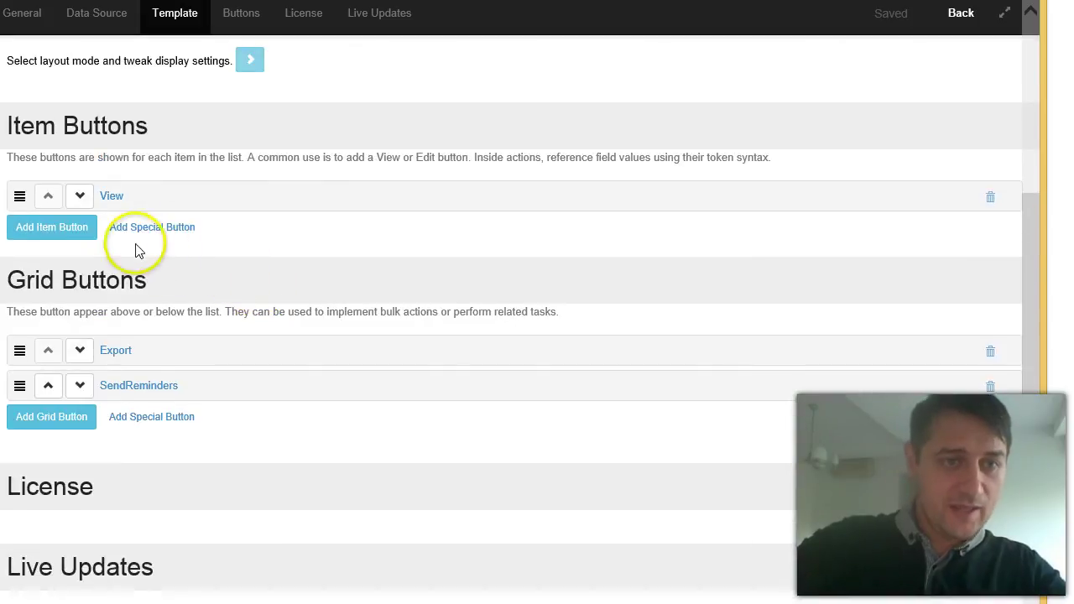
click(988, 199)
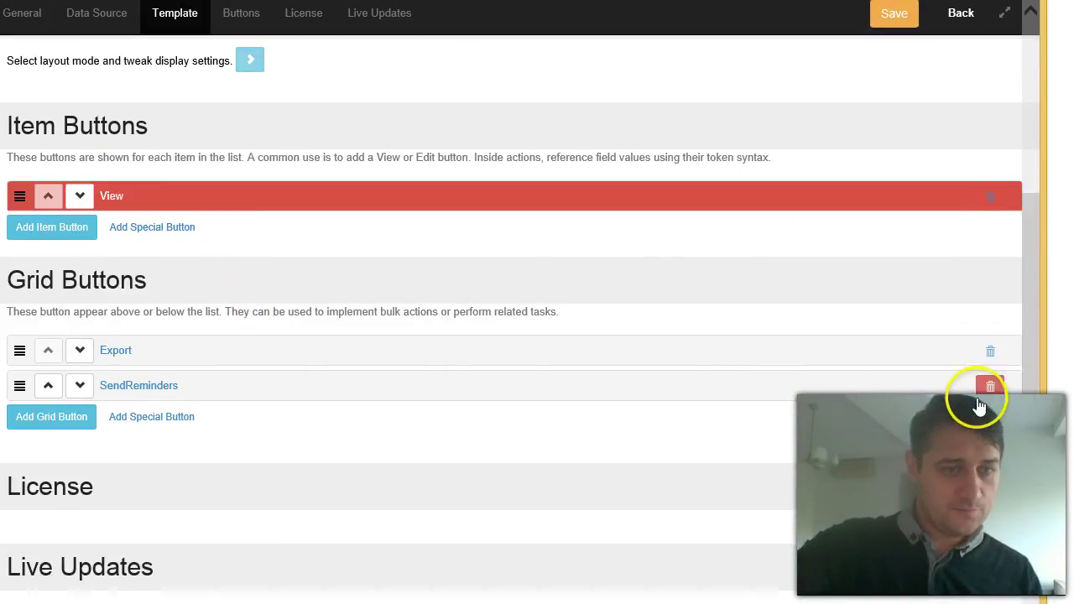
click(990, 351)
click(991, 386)
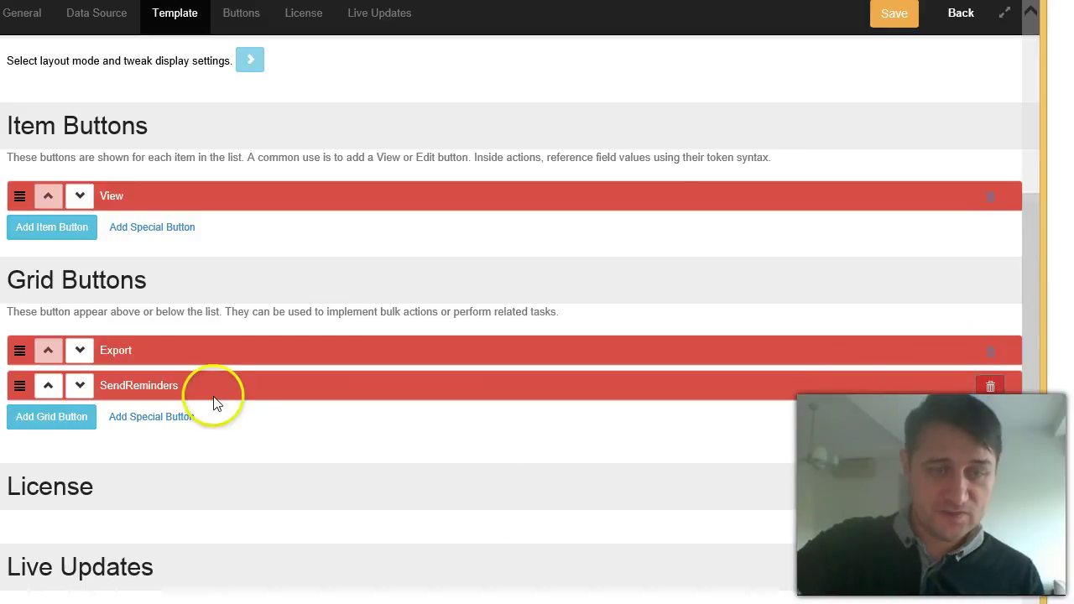
- Add the predefined Delete and Edit special buttons to the item buttons and collapse their settings
click(180, 229)
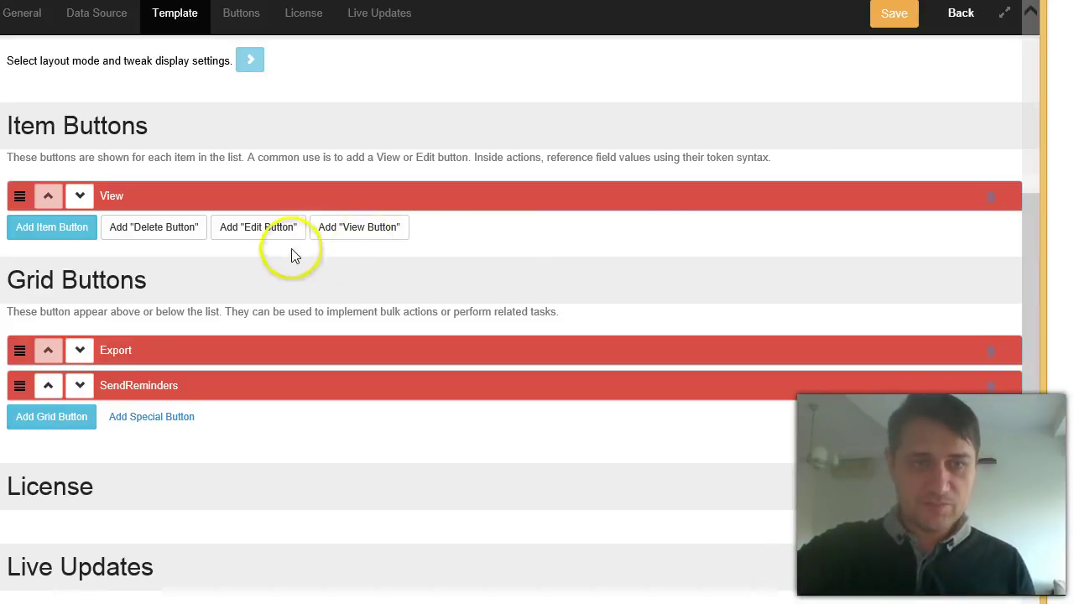
click(148, 229)
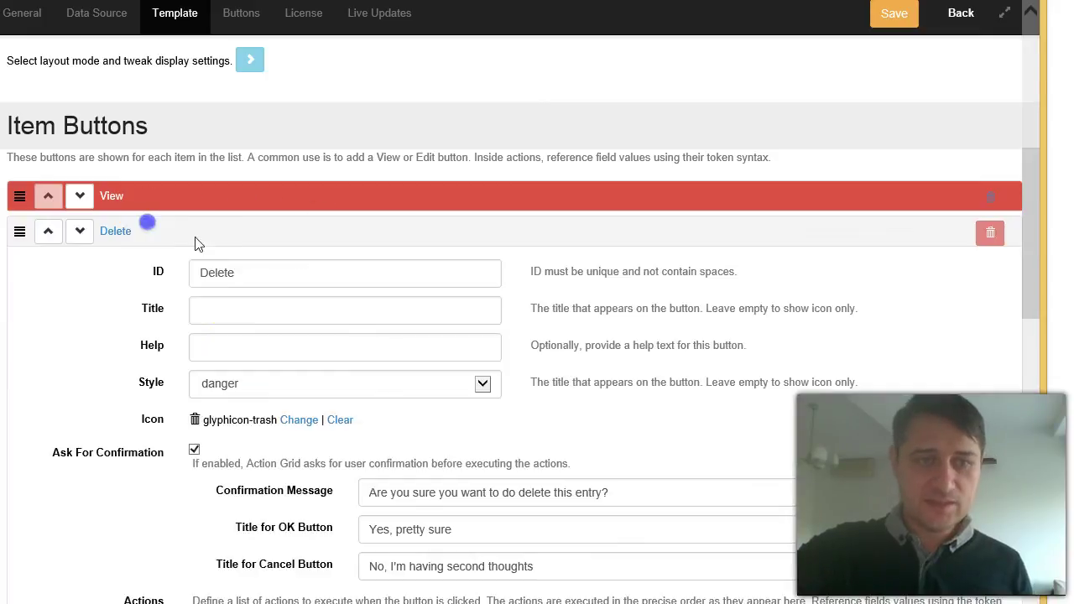
click(116, 232)
click(228, 267)
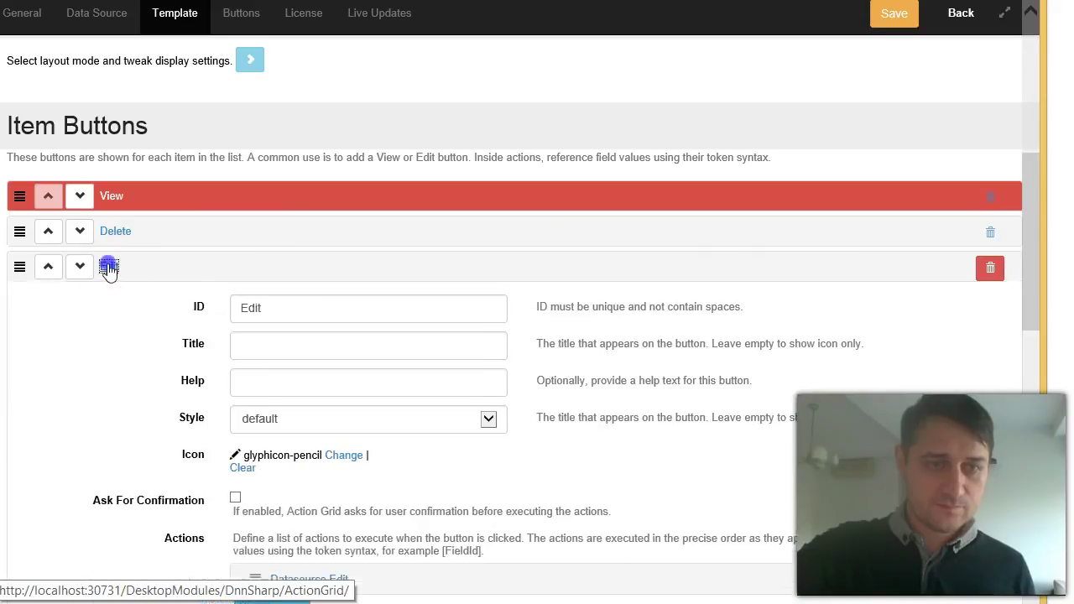
click(107, 266)
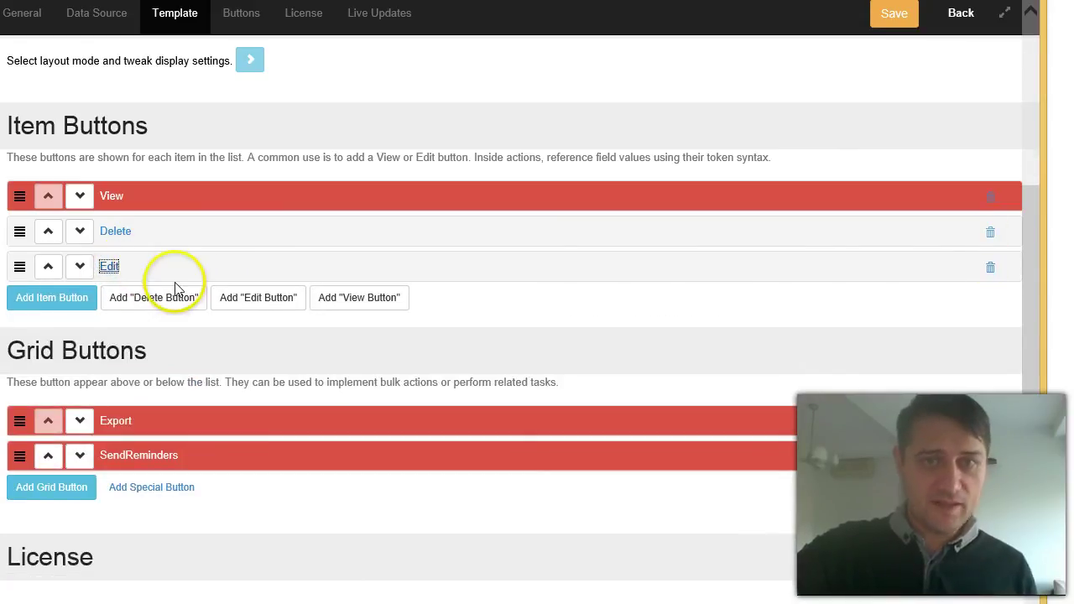
- Add the predefined New Entry and Bulk Delete special buttons to the grid buttons and save the settings
scroll(213, 350, down, 2)
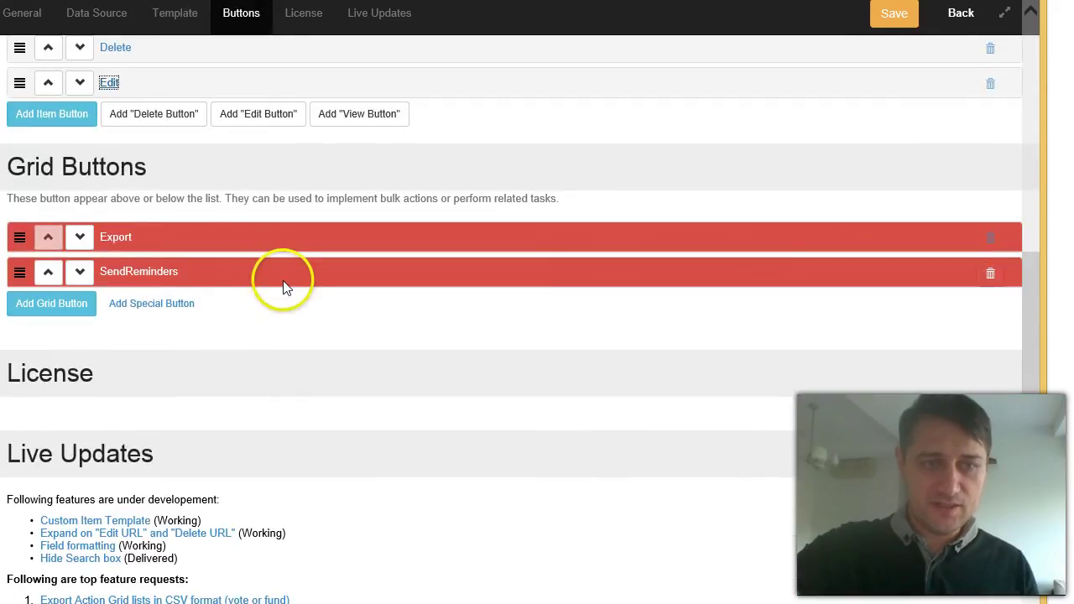
click(168, 304)
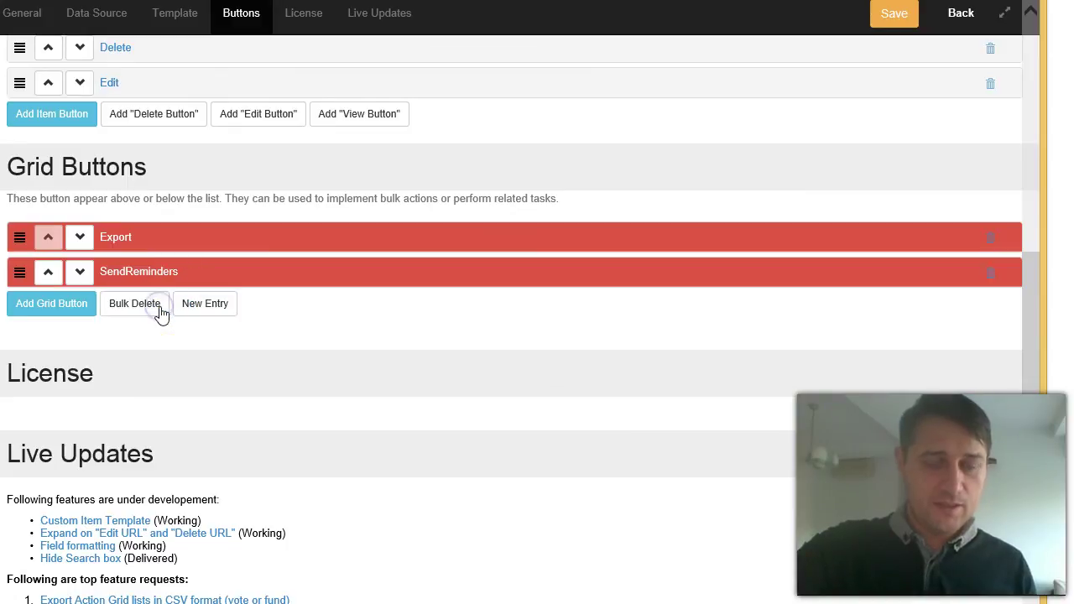
click(156, 316)
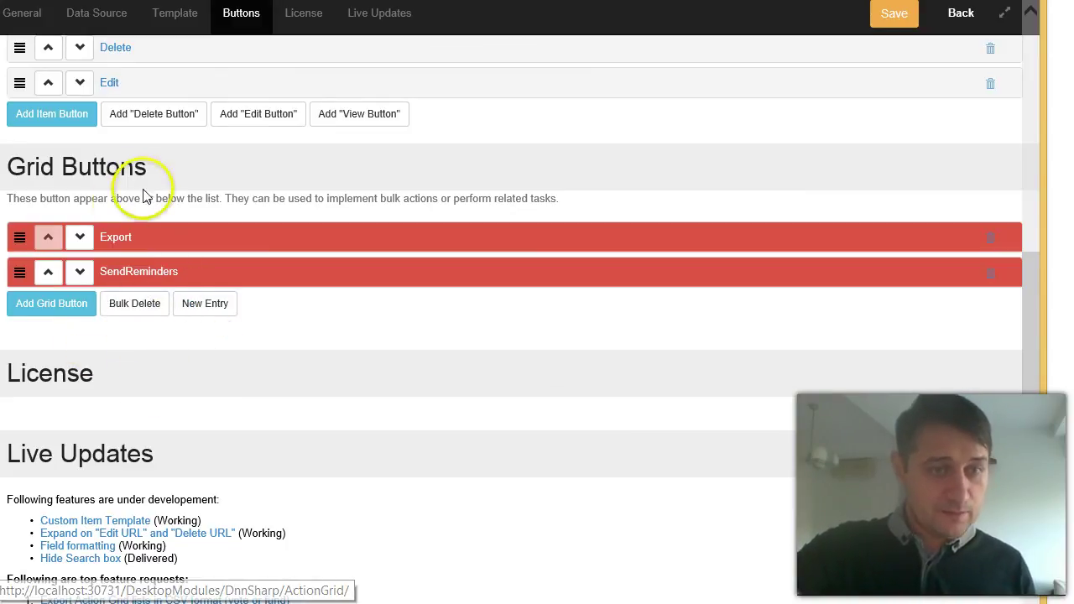
click(206, 305)
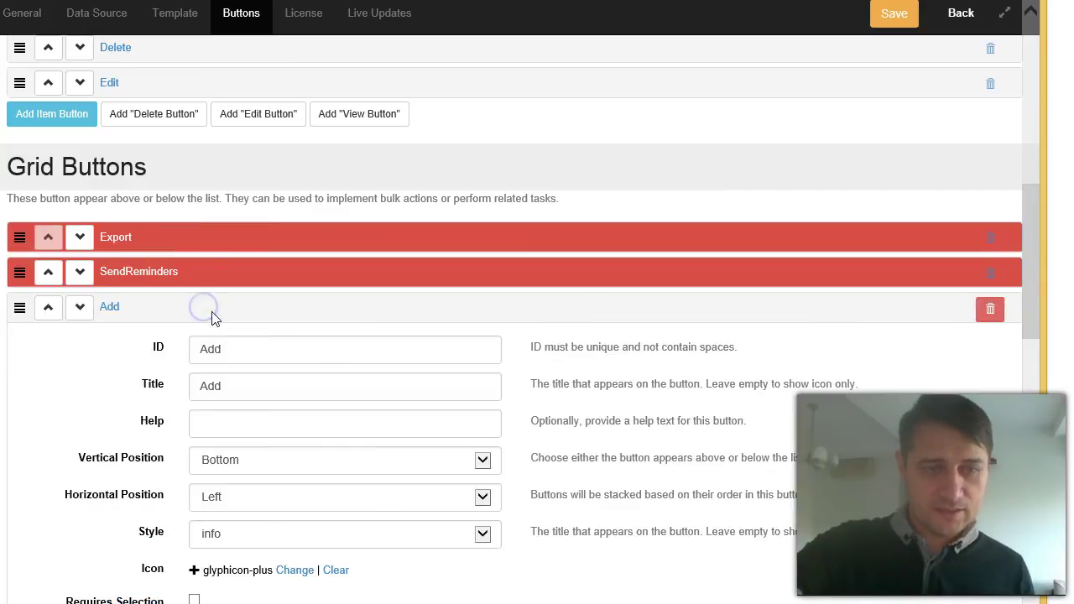
click(109, 307)
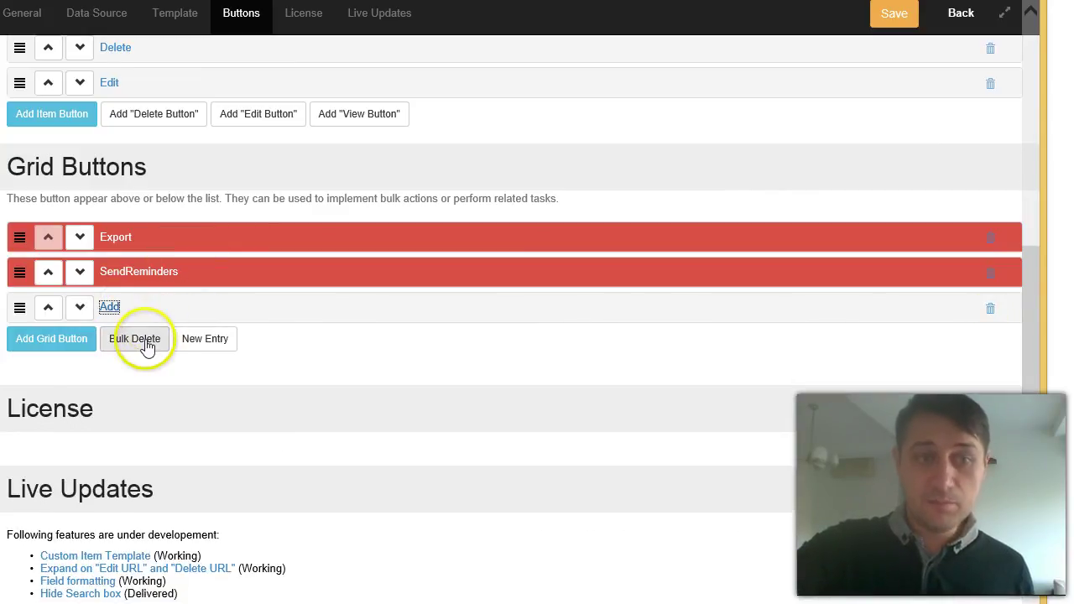
click(145, 340)
click(121, 346)
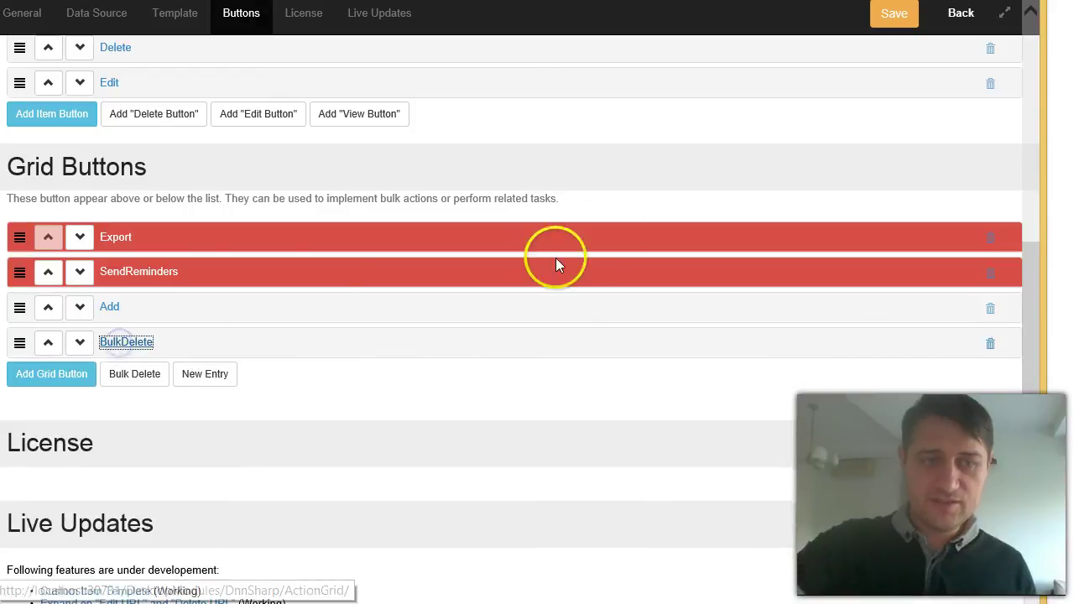
click(894, 14)
- Return to the page, view the grid's add-entry form popup and close it without submitting
scroll(629, 364, up, 2)
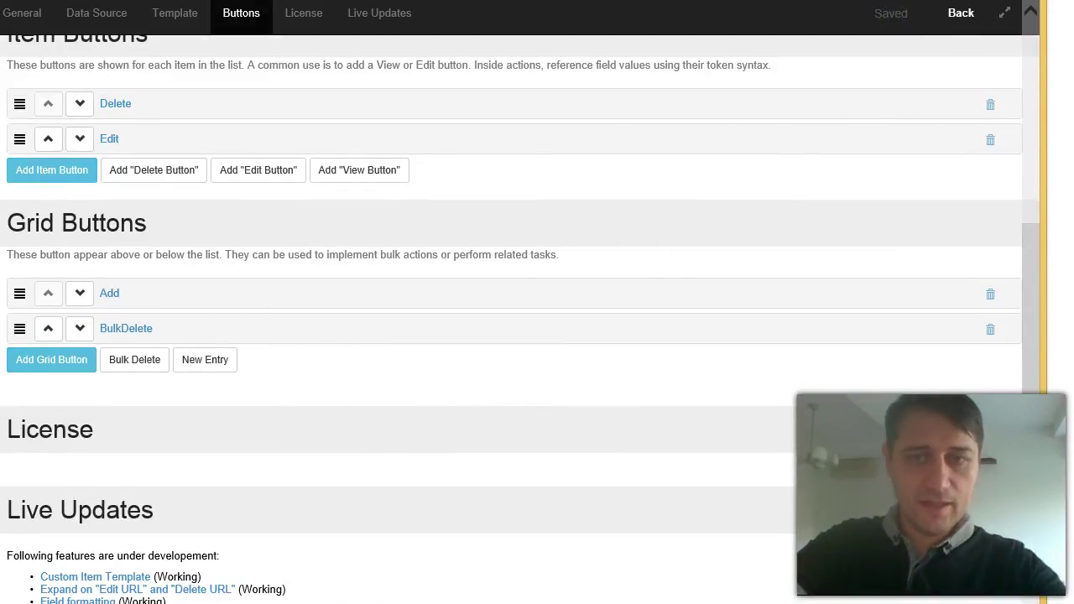
scroll(914, 180, up, 3)
scroll(957, 93, up, 2)
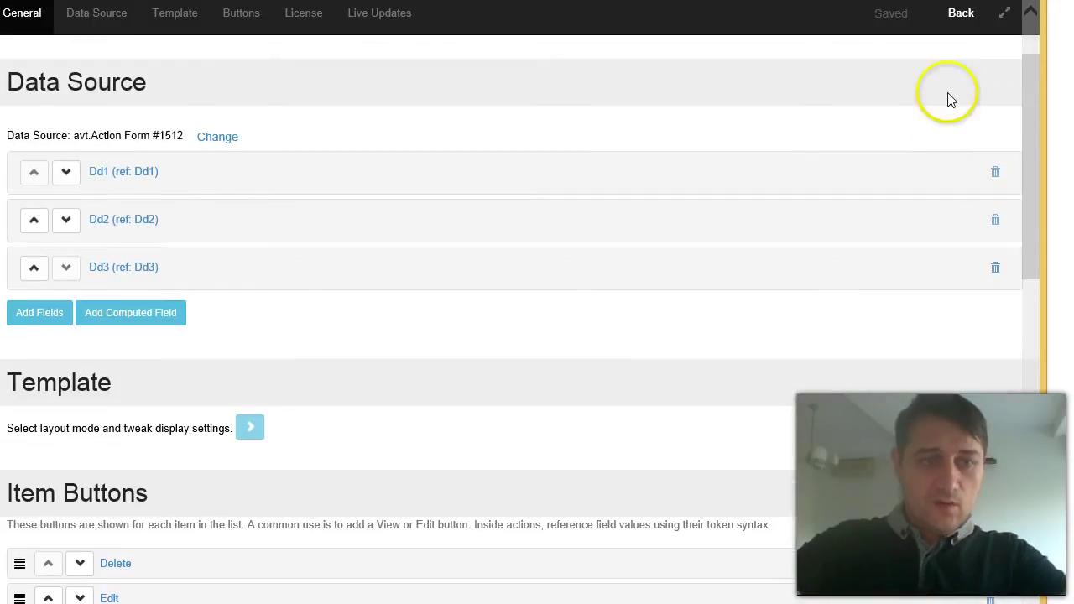
click(962, 15)
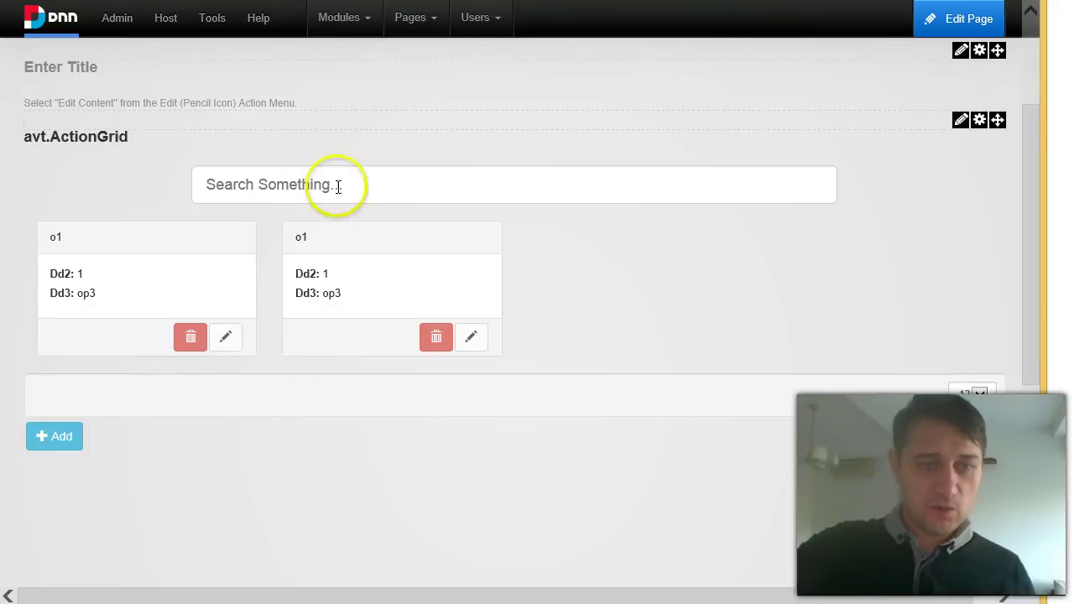
click(64, 439)
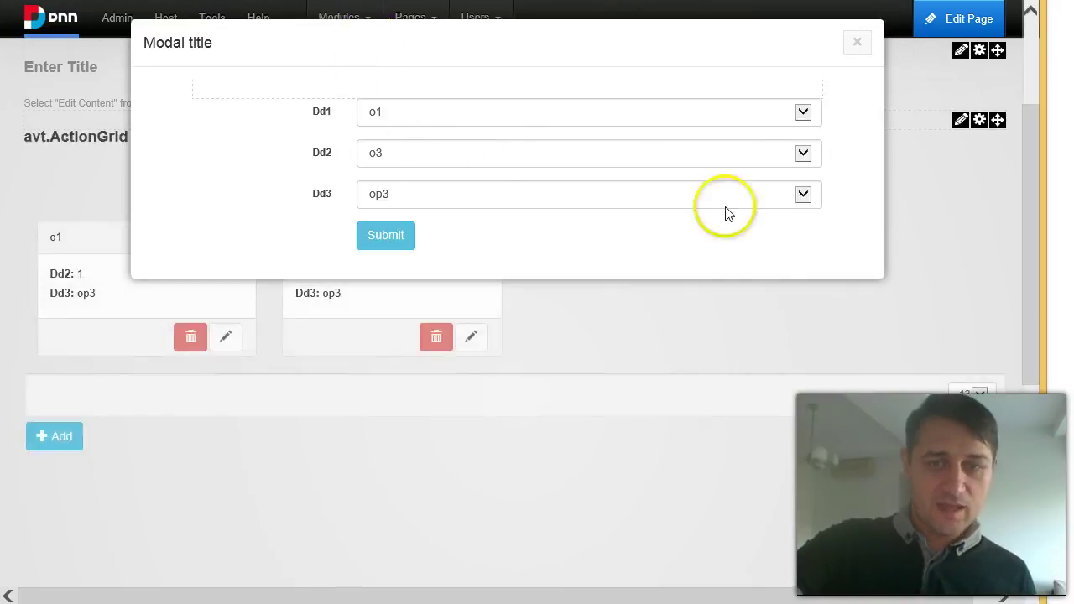
click(857, 42)
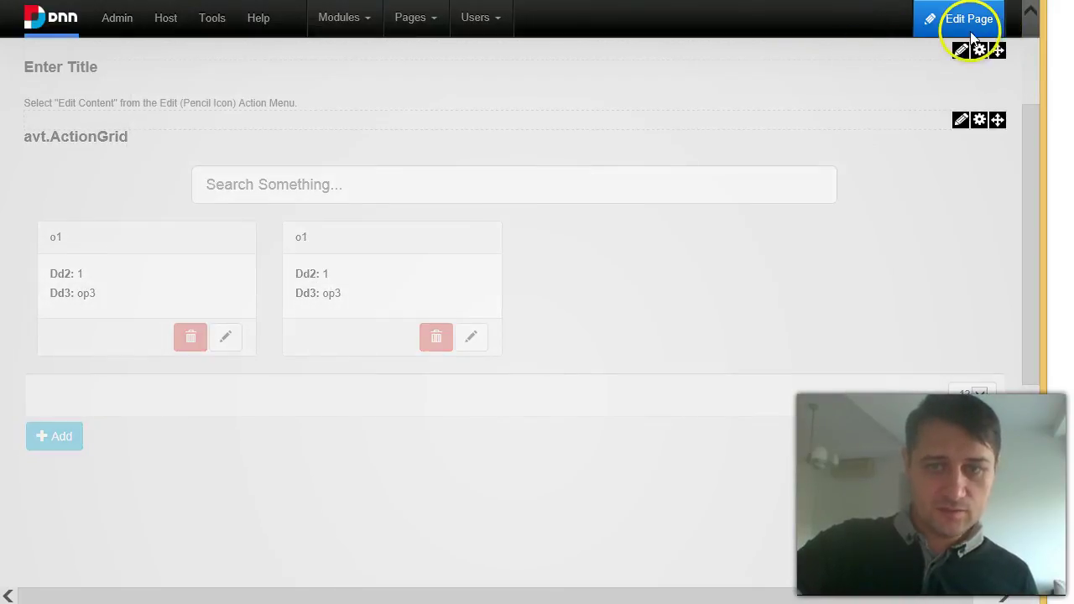
- Leave page edit mode, submit a new grid entry with Dd1 set to o2, and close the popup
mouse_move(971, 37)
click(955, 67)
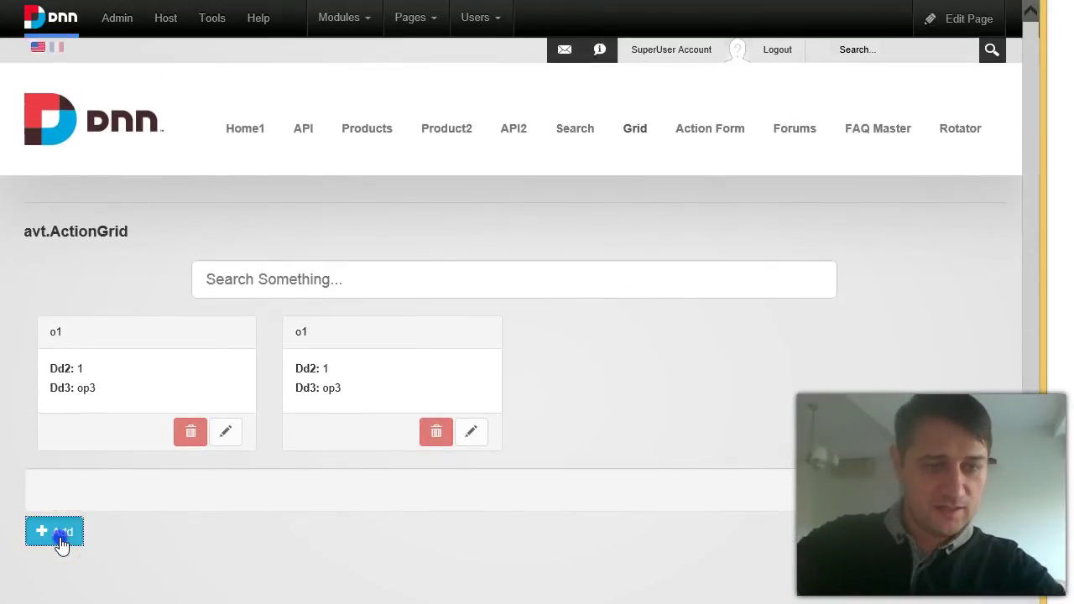
click(61, 537)
click(439, 106)
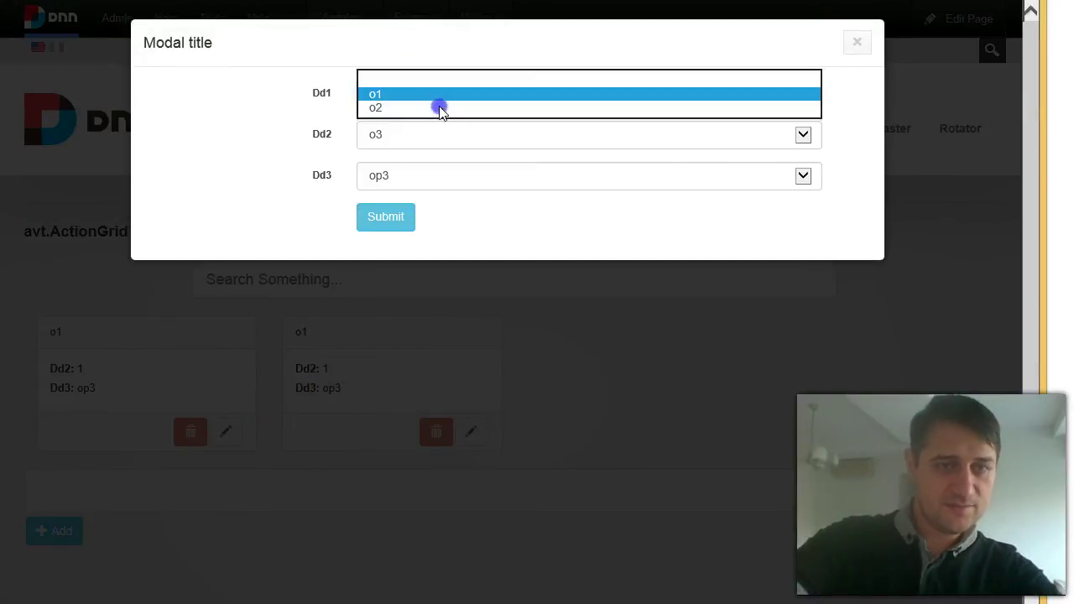
click(428, 107)
click(411, 136)
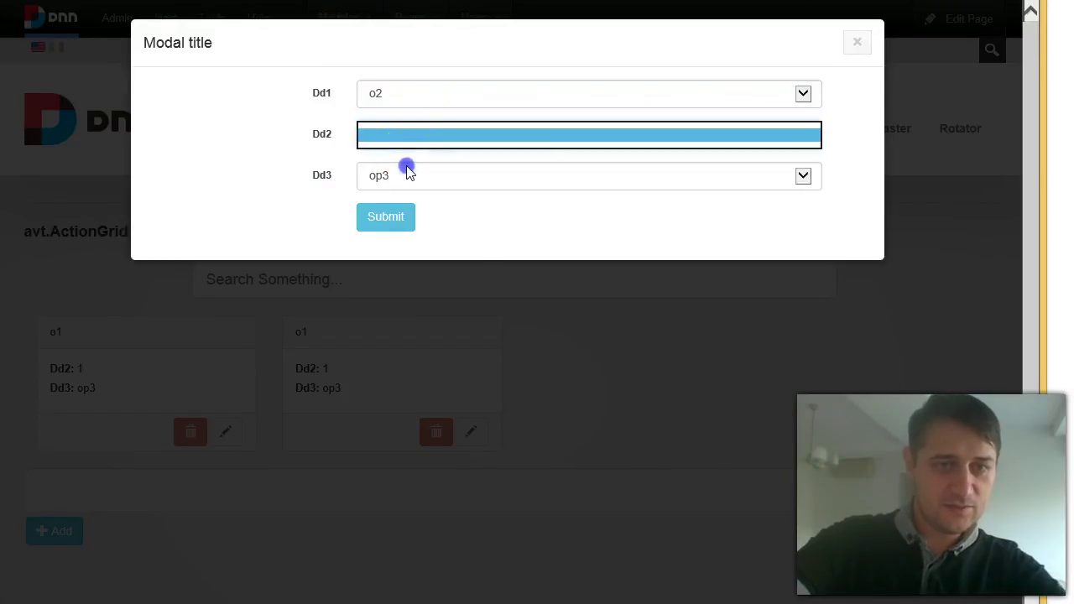
click(407, 172)
click(412, 218)
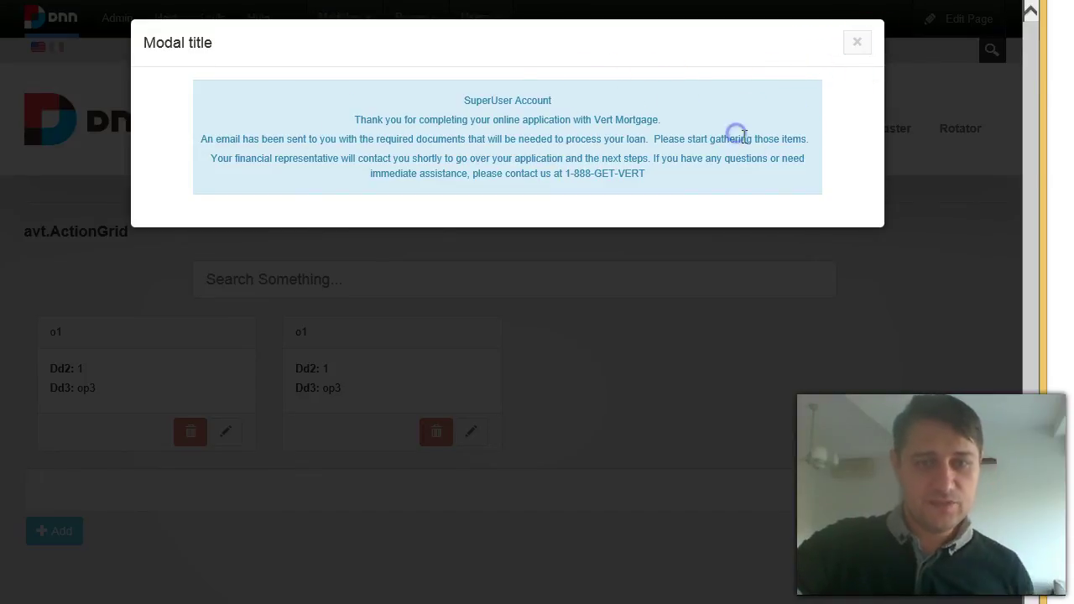
click(857, 44)
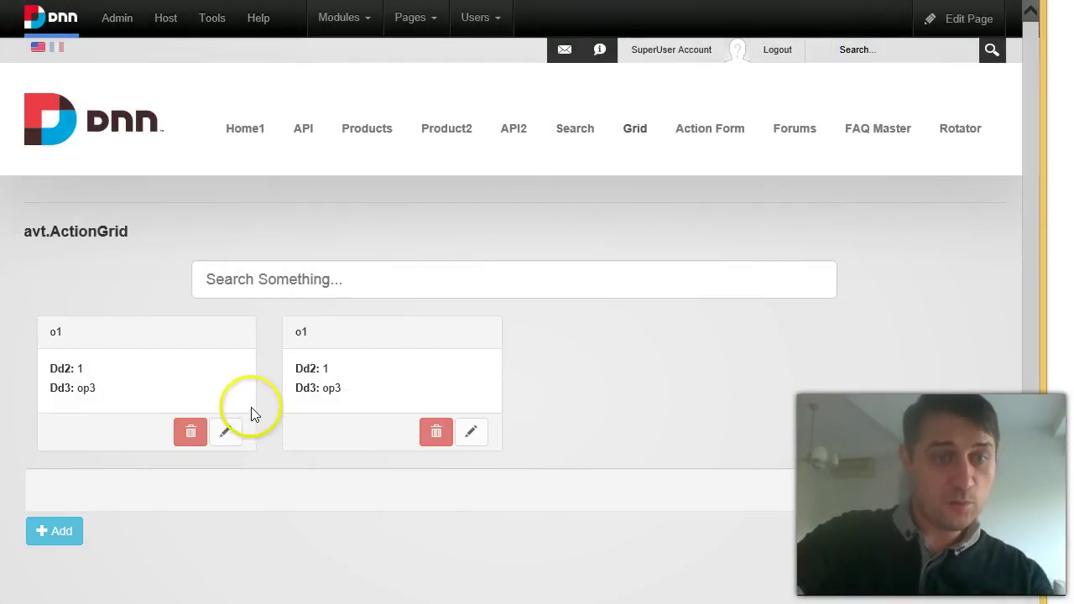
- Open the first grid entry for editing, go through its Dd2 and Dd3 options, submit the form and close the popup
click(237, 438)
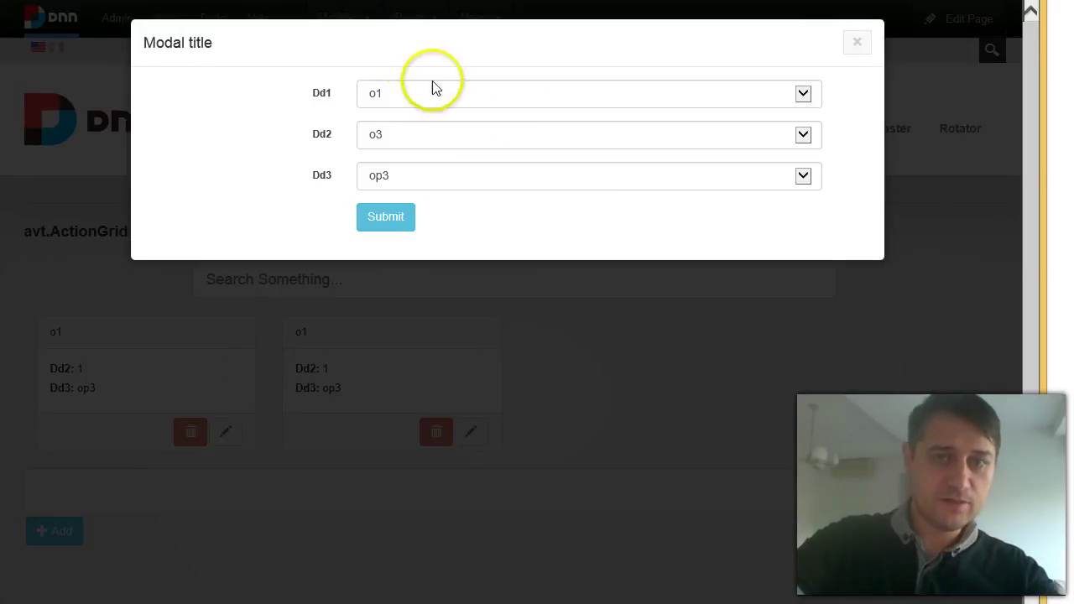
click(480, 174)
click(477, 144)
click(441, 147)
click(394, 217)
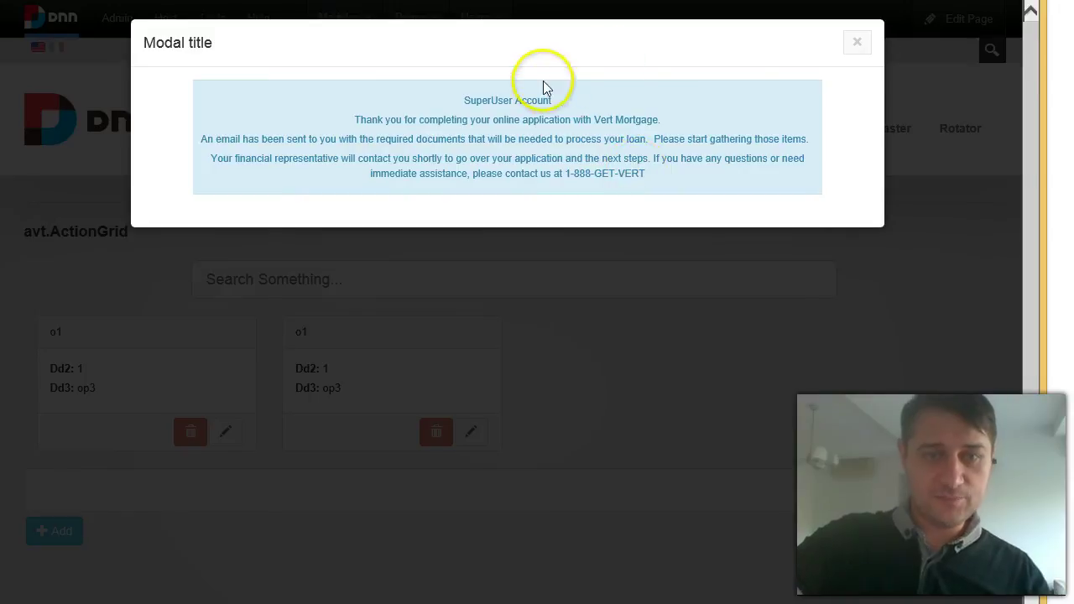
click(857, 42)
click(628, 442)
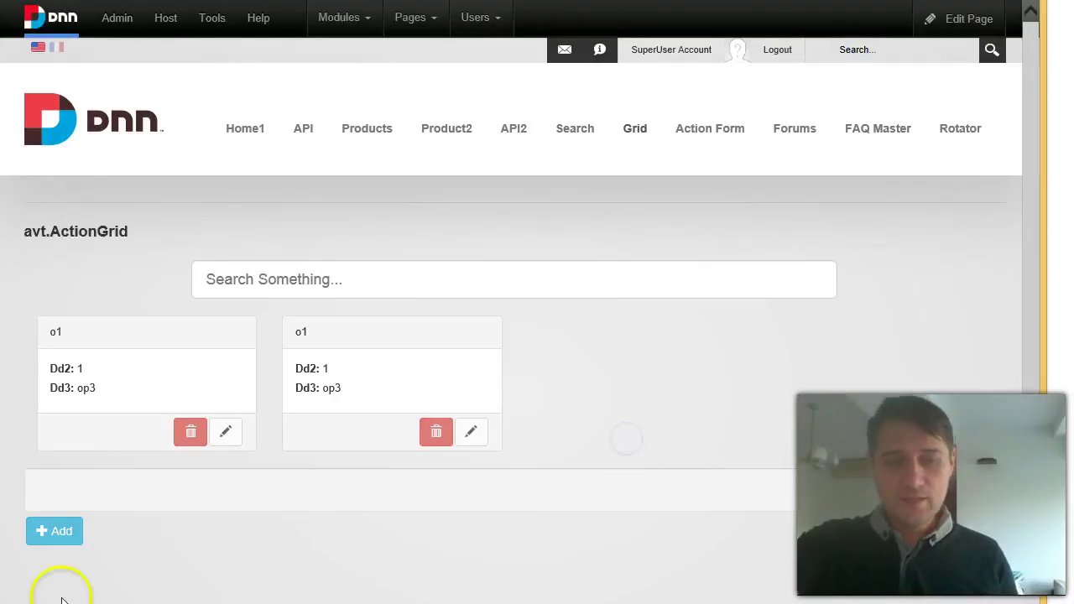